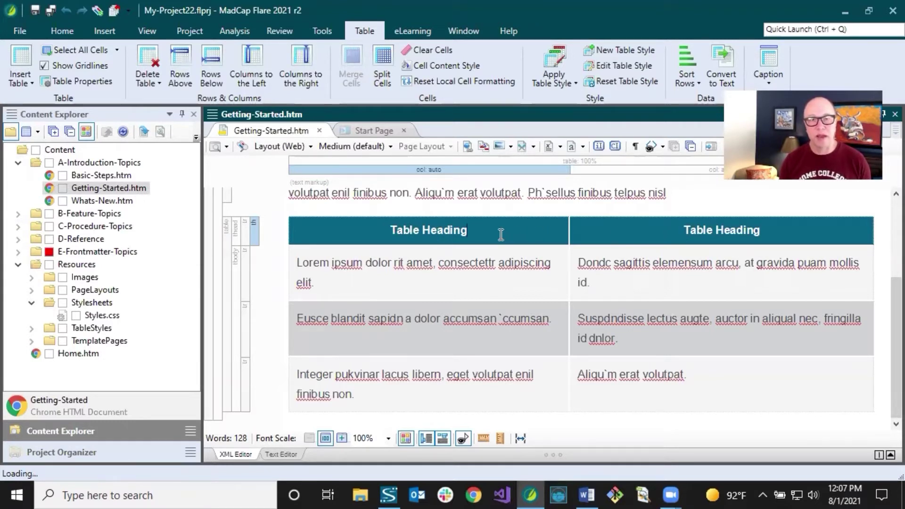
Examine the structure of the Getting-Started topic's table, checking its header section, body section, rows and individual cells.
click(398, 264)
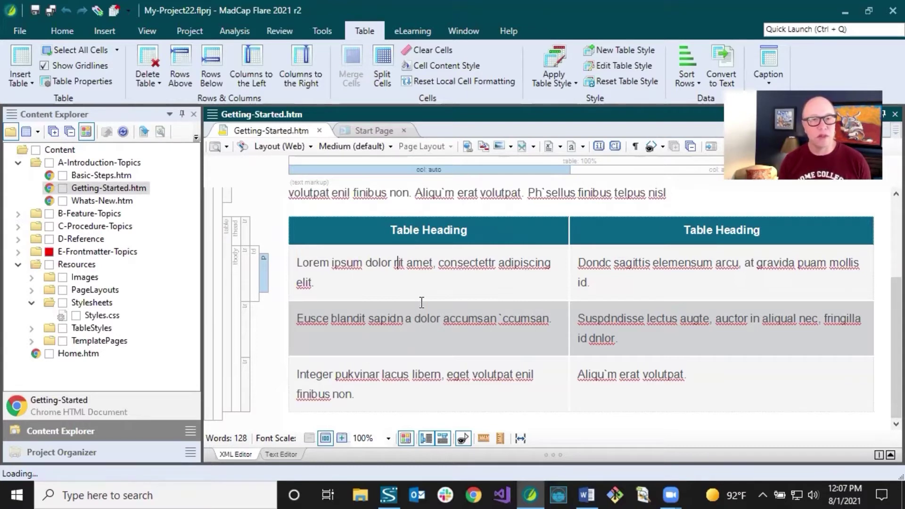
key(Left)
key(Left)
key(Left)
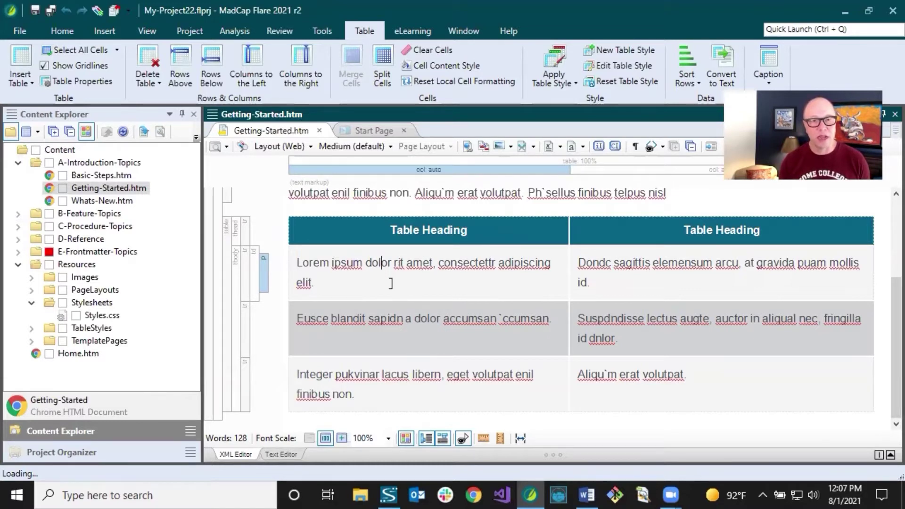
click(435, 193)
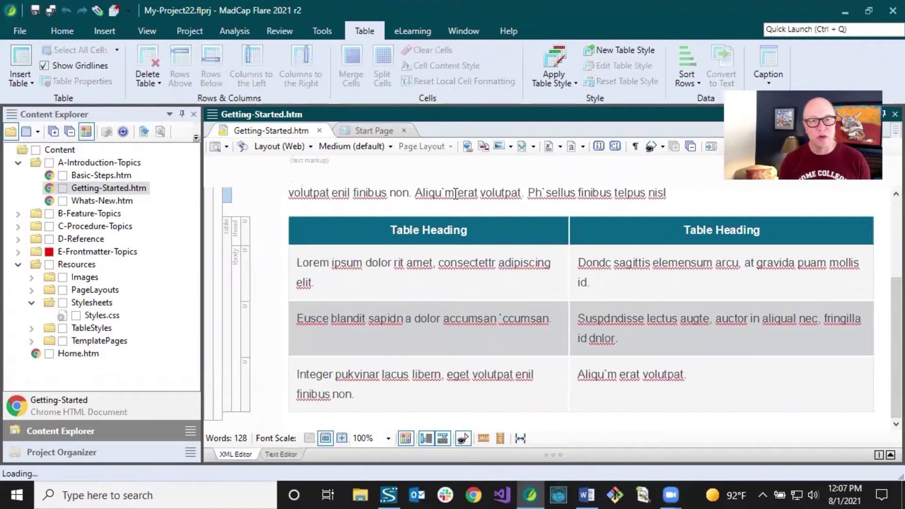
click(236, 239)
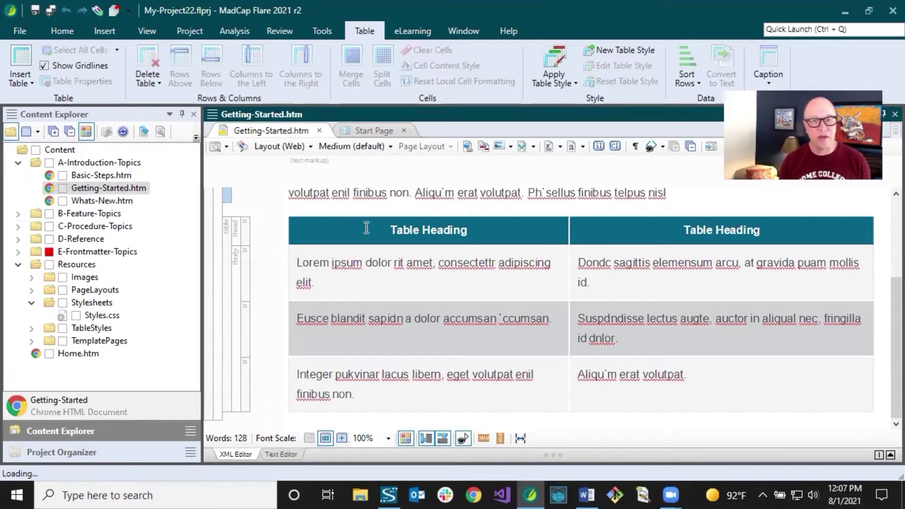
click(705, 234)
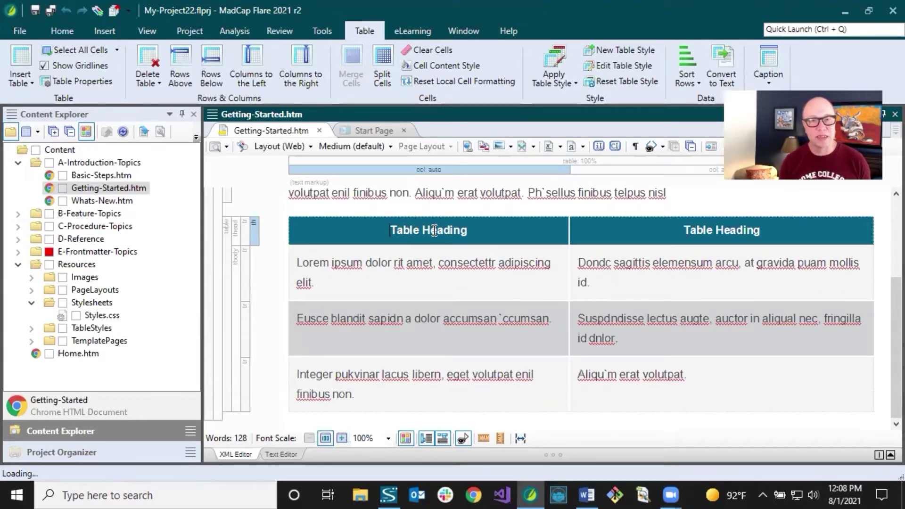
click(391, 262)
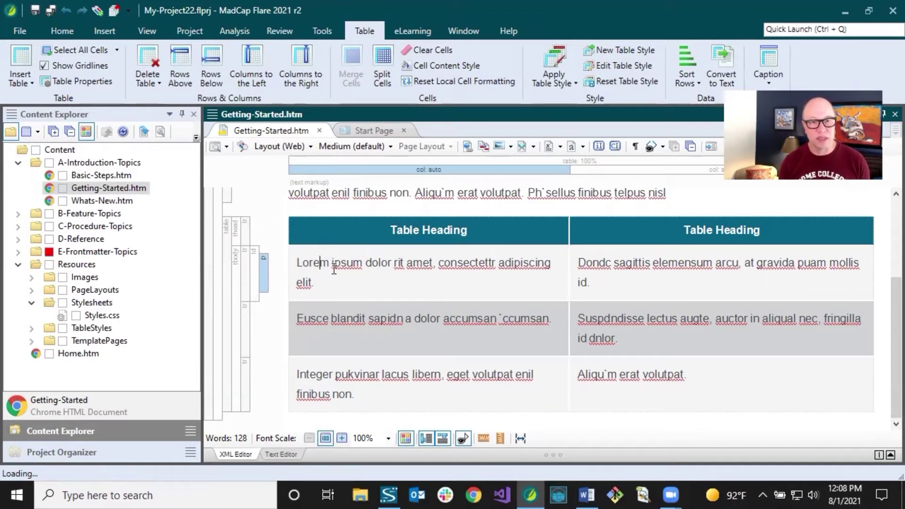
click(236, 265)
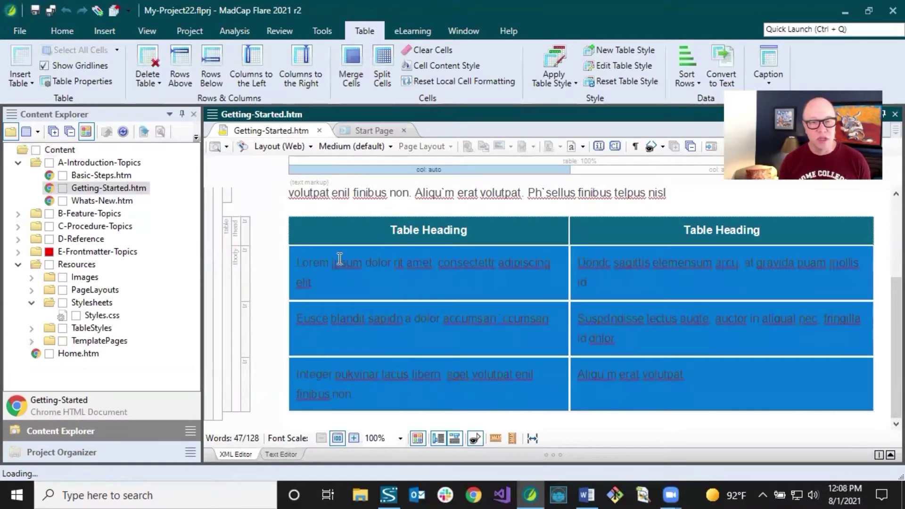
click(339, 260)
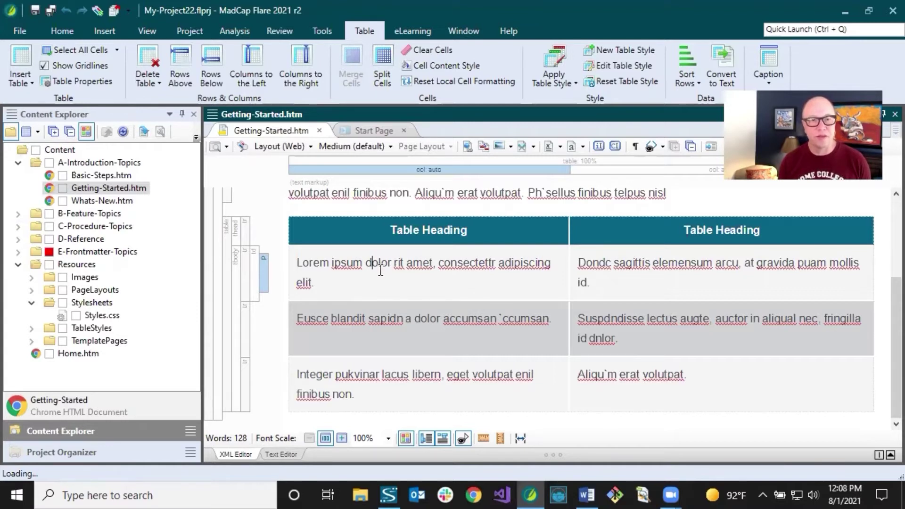
click(245, 266)
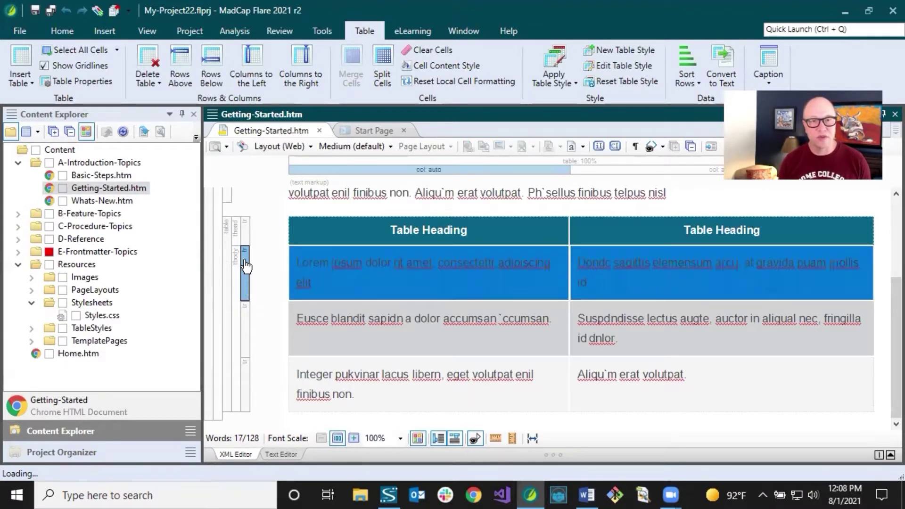
click(357, 268)
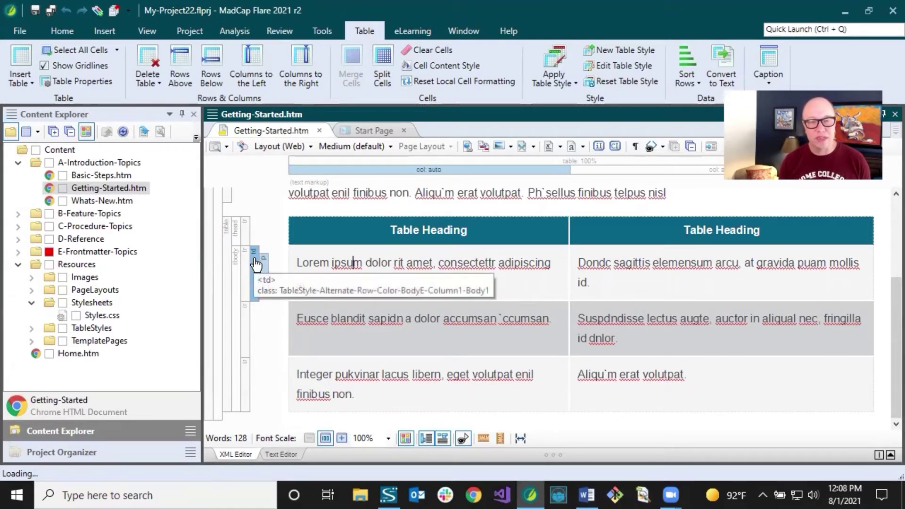
Set the table's number of footer rows to 1 in its table properties and save the topic.
right_click(226, 238)
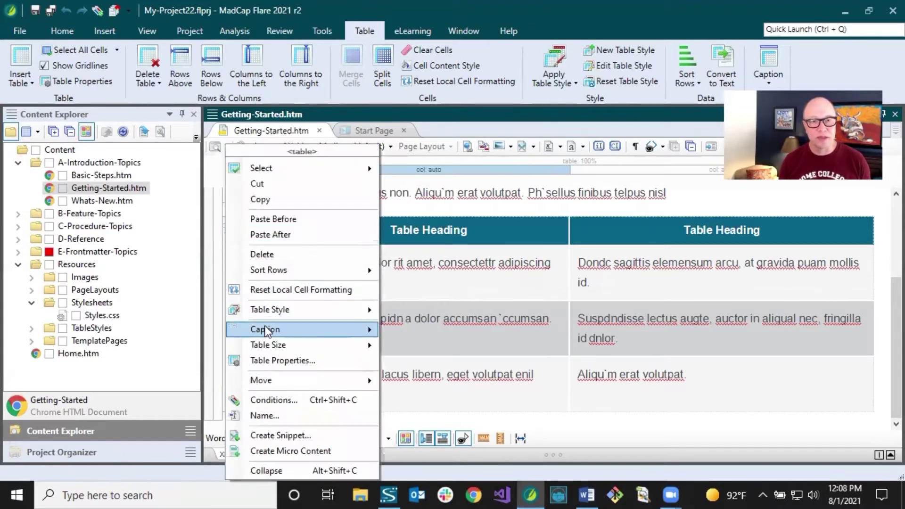
click(272, 361)
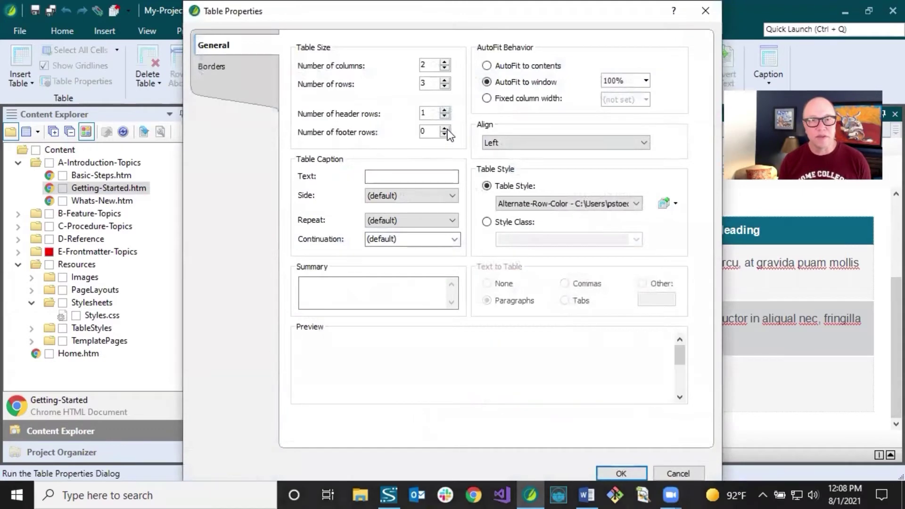
click(445, 128)
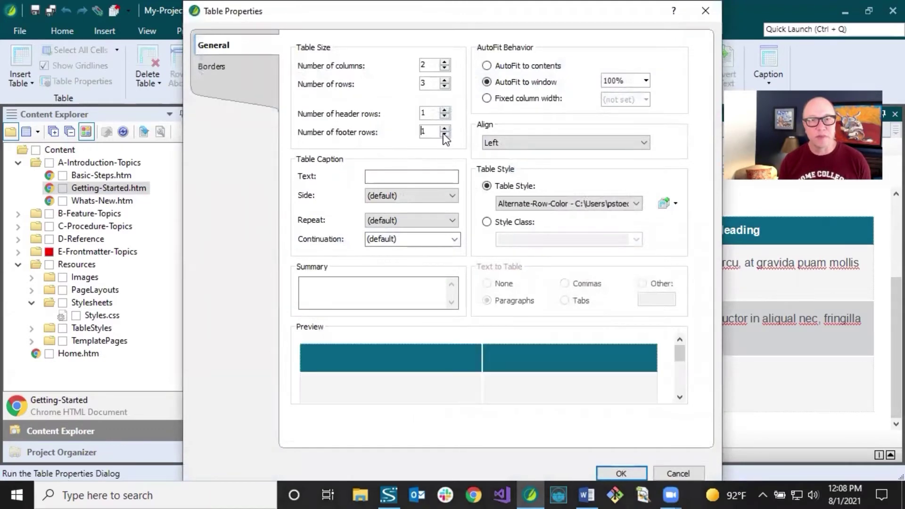
click(620, 473)
scroll(427, 369, down, 1)
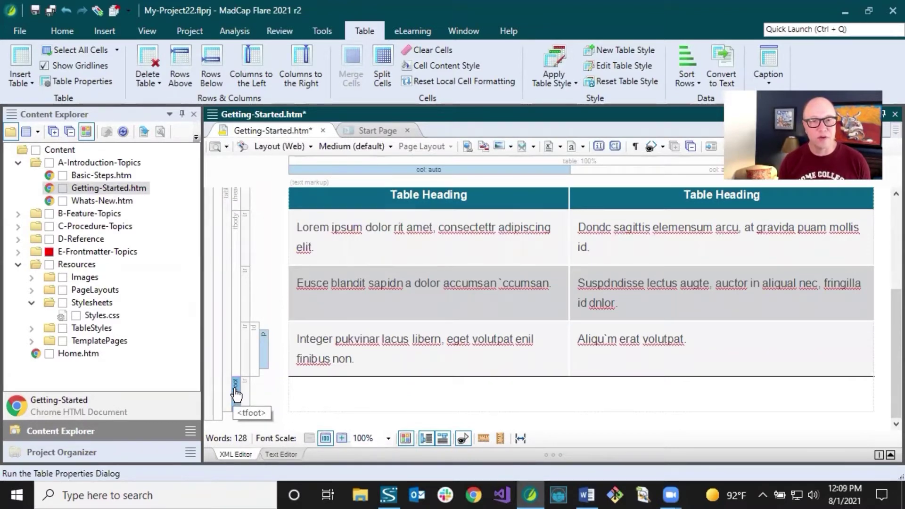
click(307, 389)
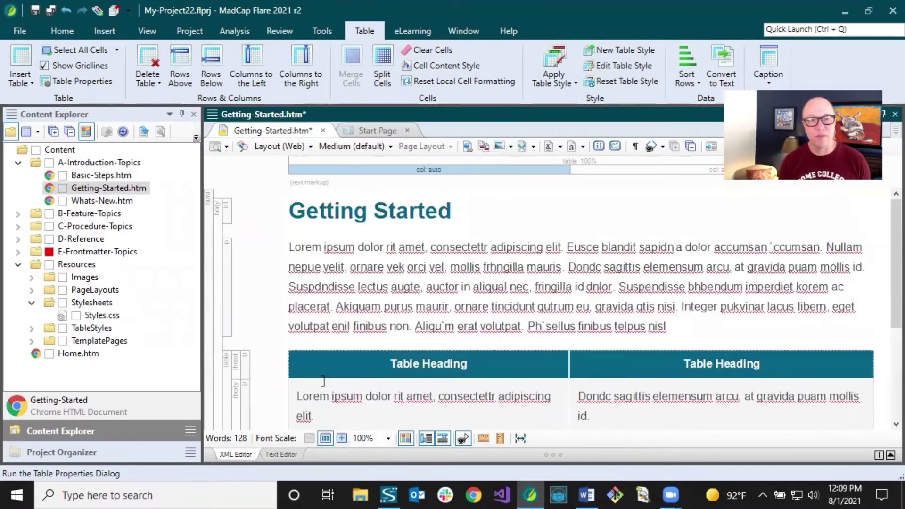
scroll(323, 381, up, 2)
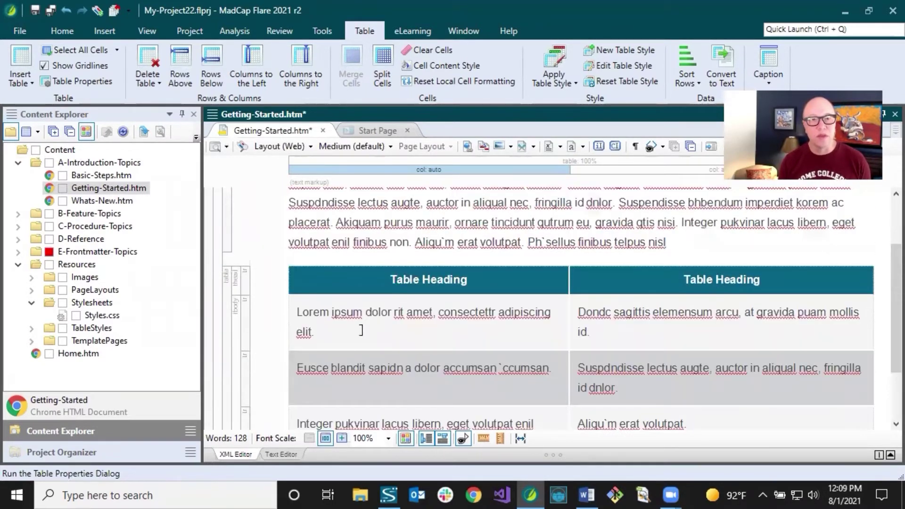
click(406, 278)
click(50, 10)
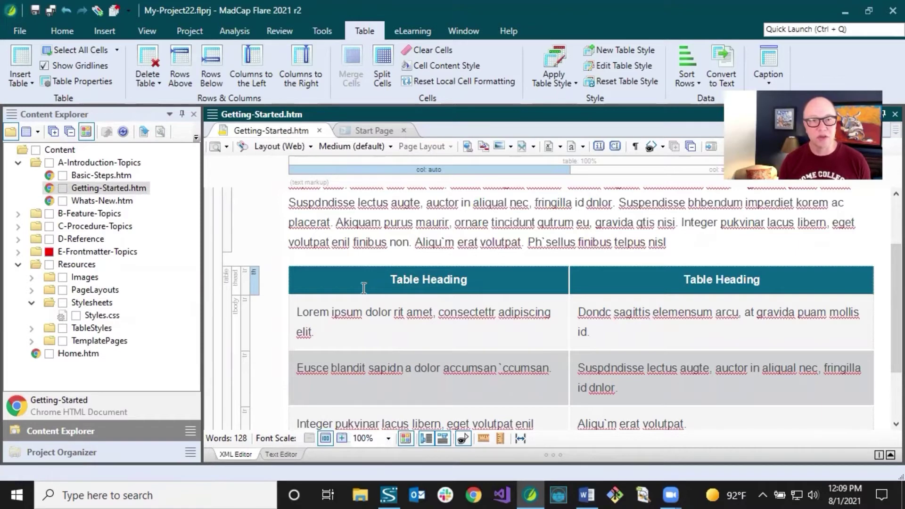
Add the caption text "My Caption" to the table through its table properties and save the topic.
right_click(228, 282)
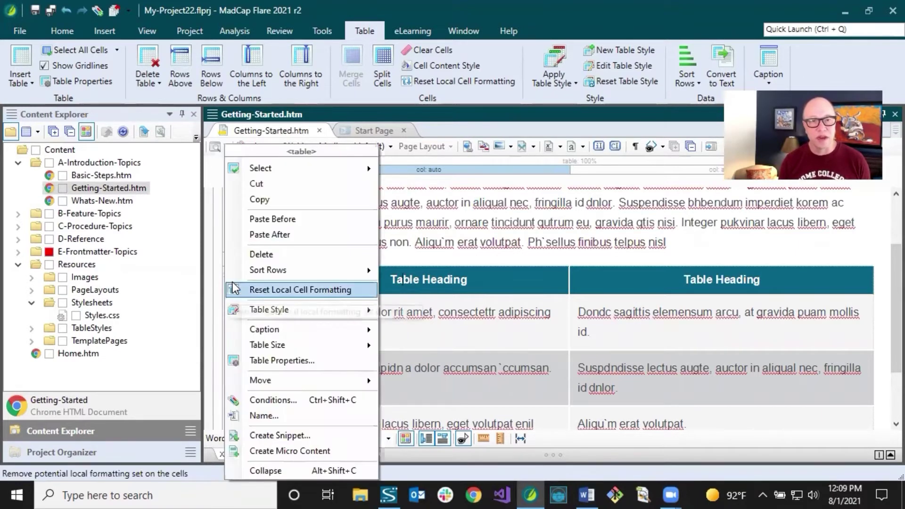
click(268, 358)
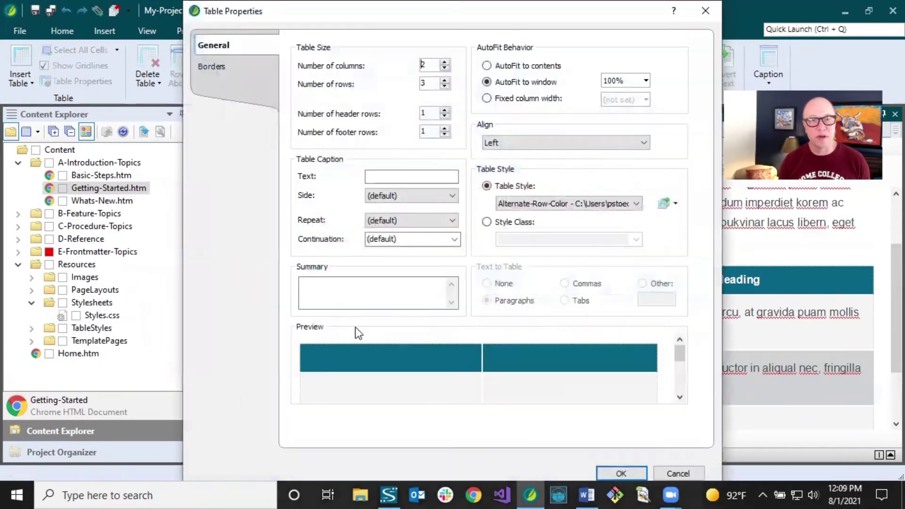
click(403, 178)
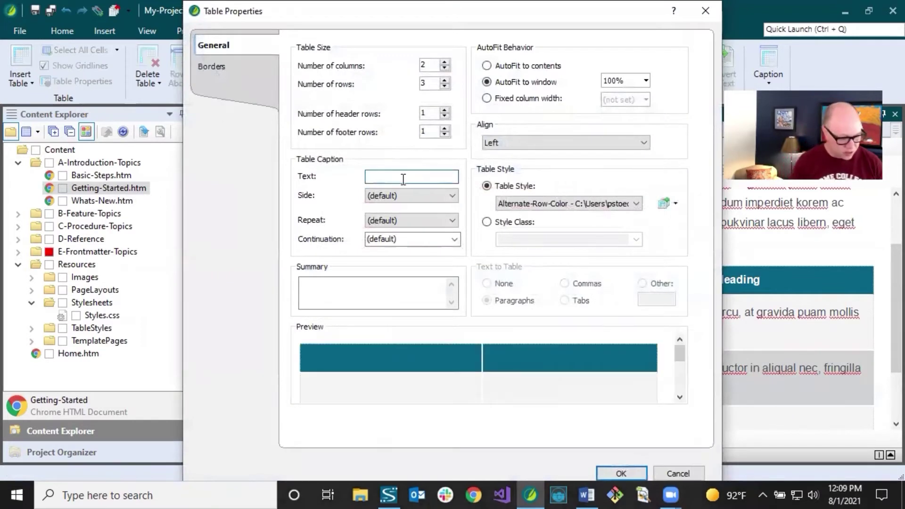
text(My Caption)
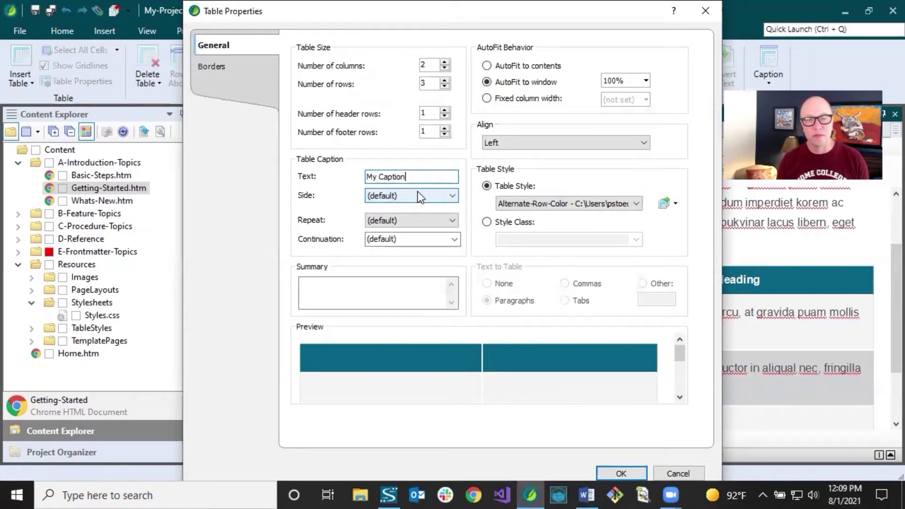
click(612, 474)
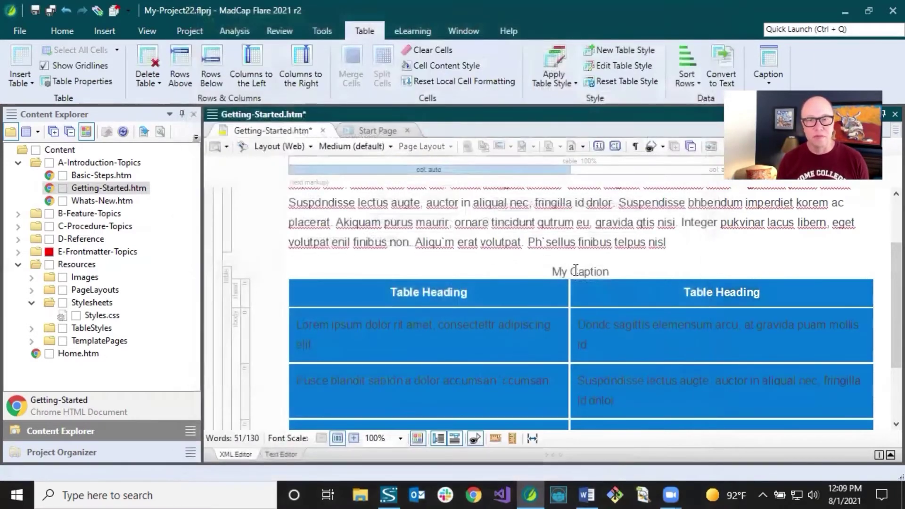
click(575, 270)
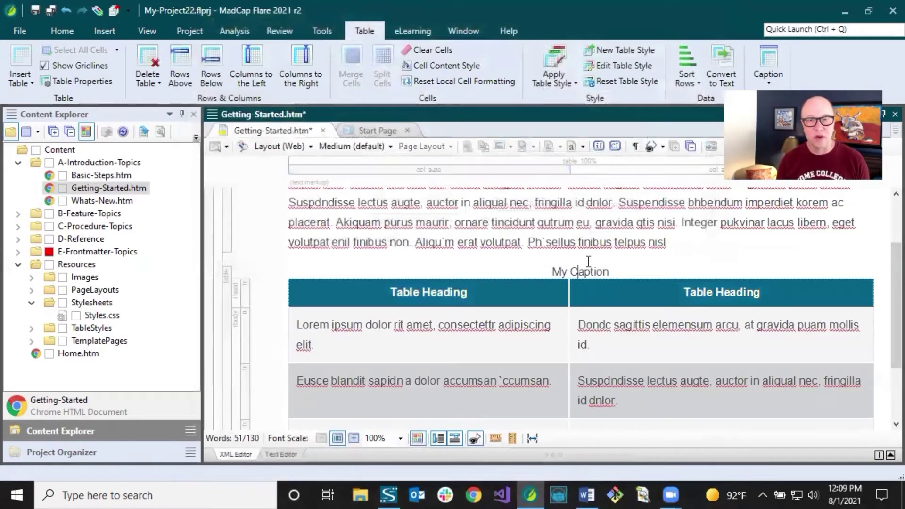
click(49, 10)
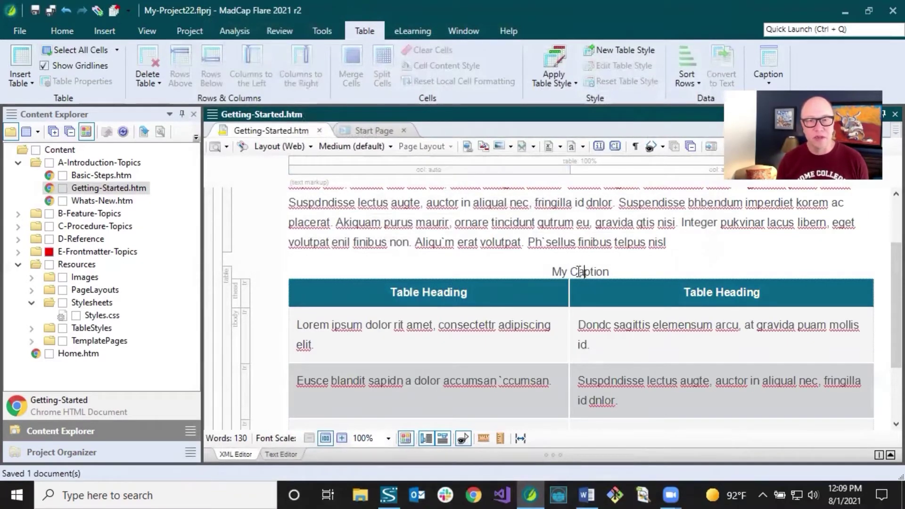
Select only the "My Caption" text above the table in the Getting-Started topic.
drag(552, 272, 643, 275)
scroll(639, 274, up, 3)
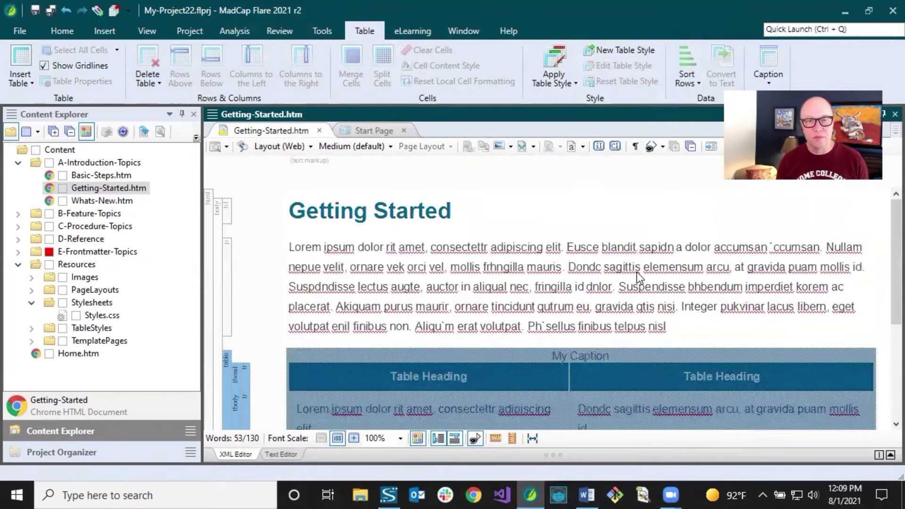
click(588, 357)
drag(553, 356, 616, 356)
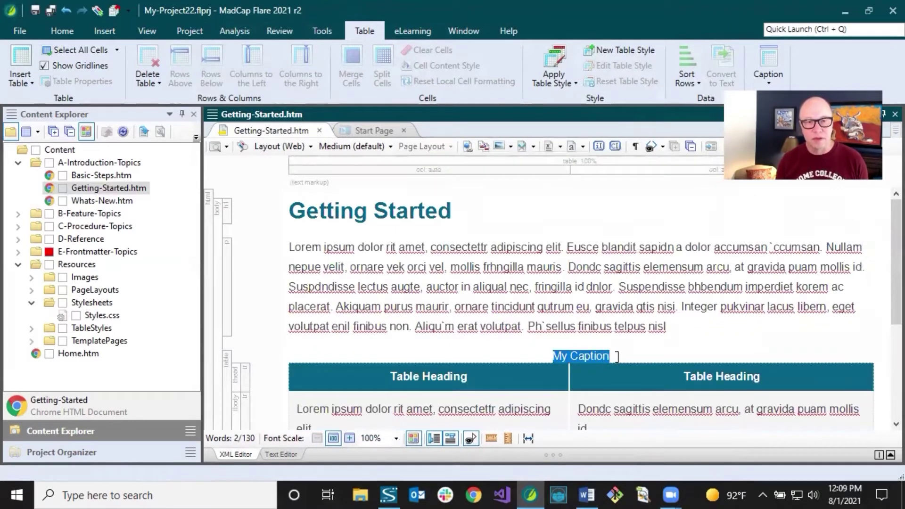
click(592, 355)
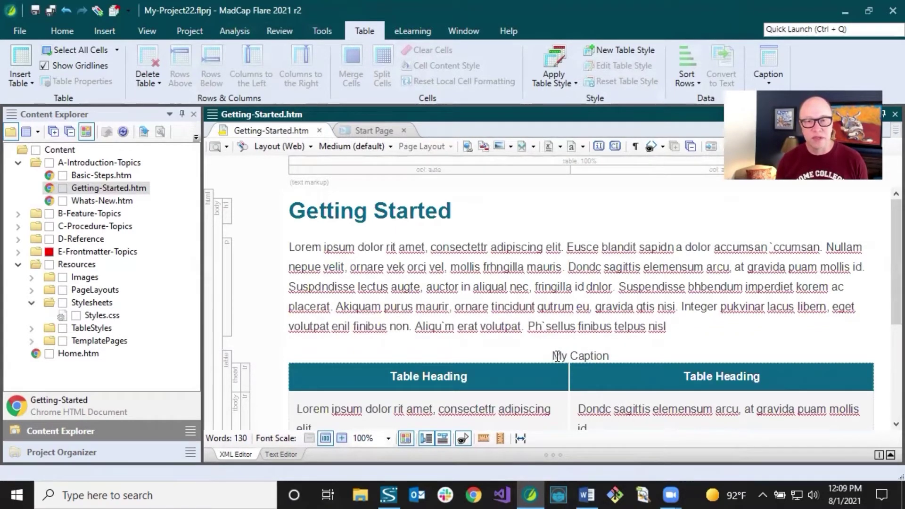
drag(553, 355, 611, 356)
scroll(598, 352, down, 3)
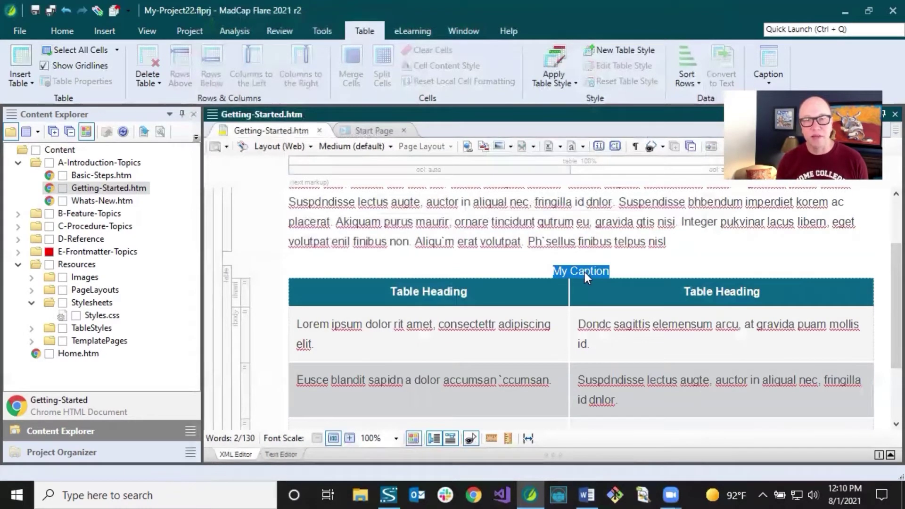
Inspect the table's caption tag in the topic's source code, return to the XML Editor and save the topic.
click(285, 455)
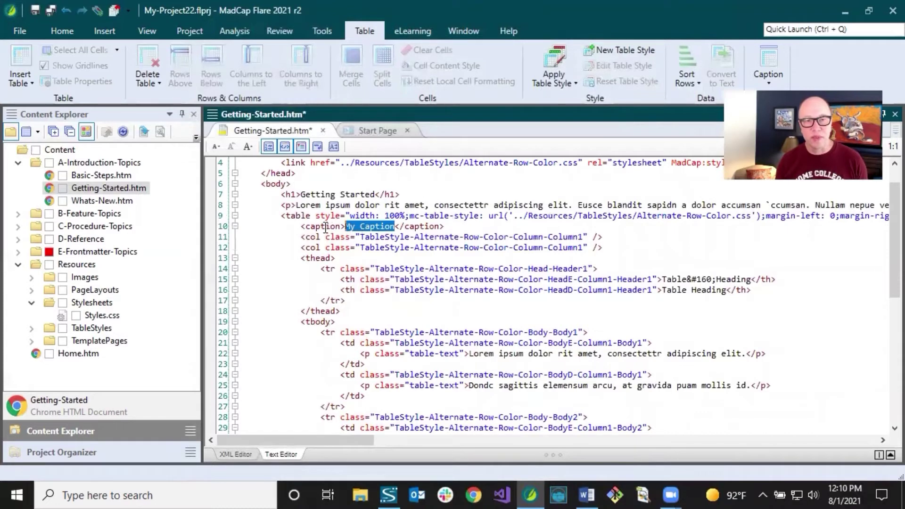
drag(301, 227, 440, 227)
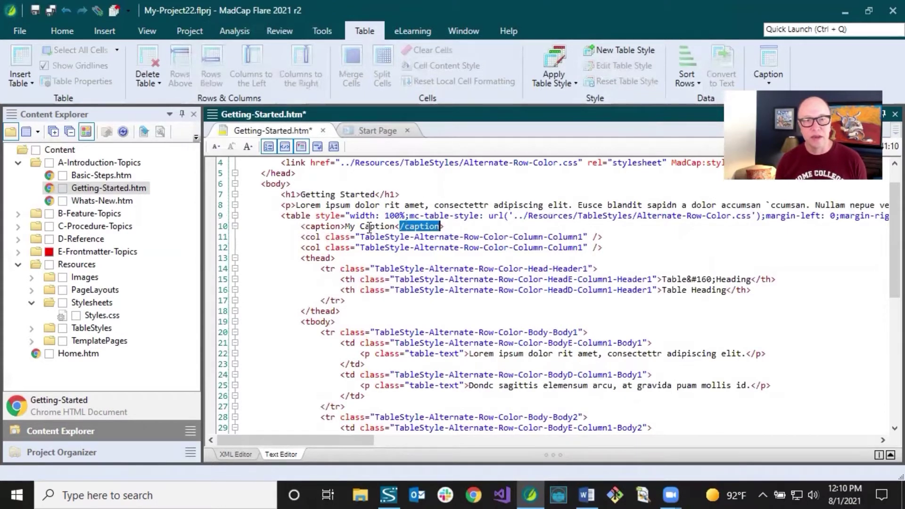
click(370, 227)
click(235, 454)
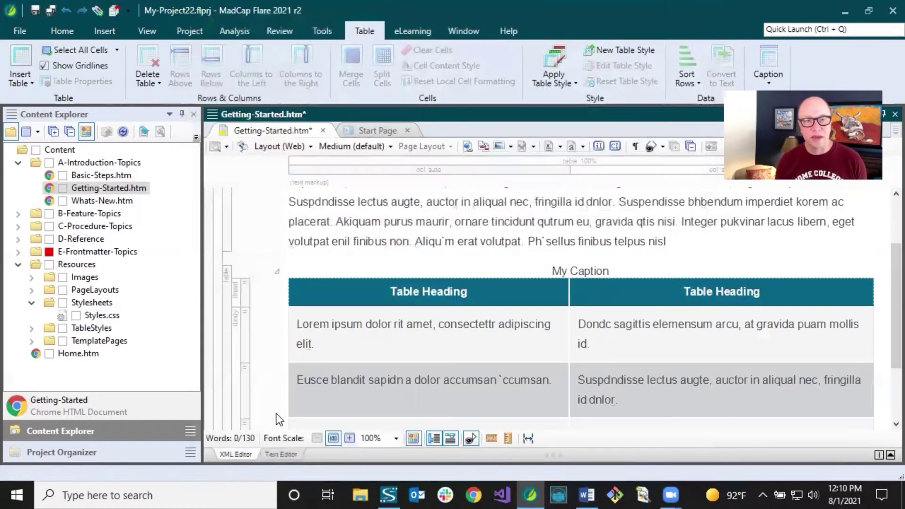
click(568, 271)
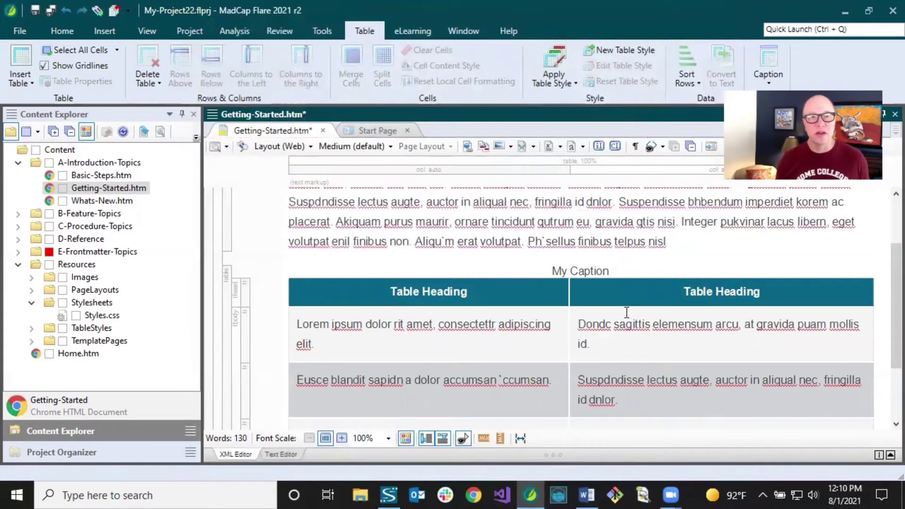
click(50, 10)
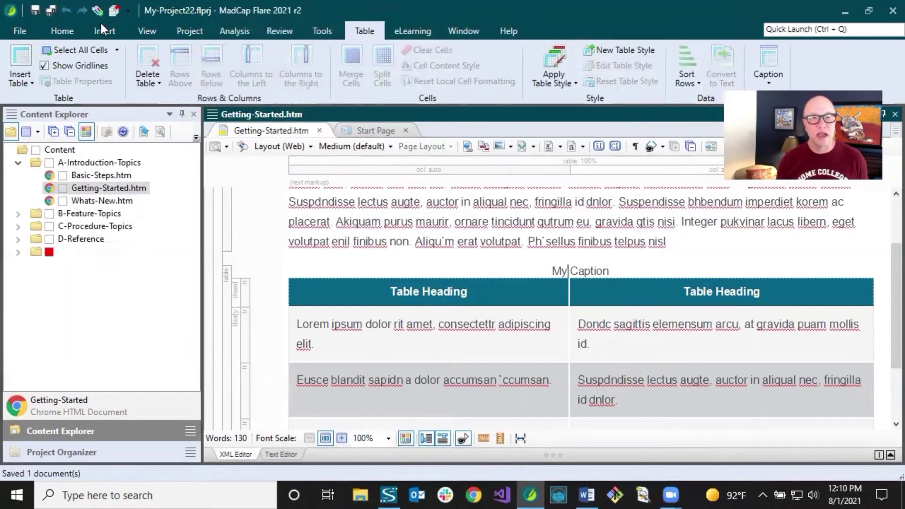
Open the Styles.css stylesheet and filter its style list to Table Styles.
double_click(91, 314)
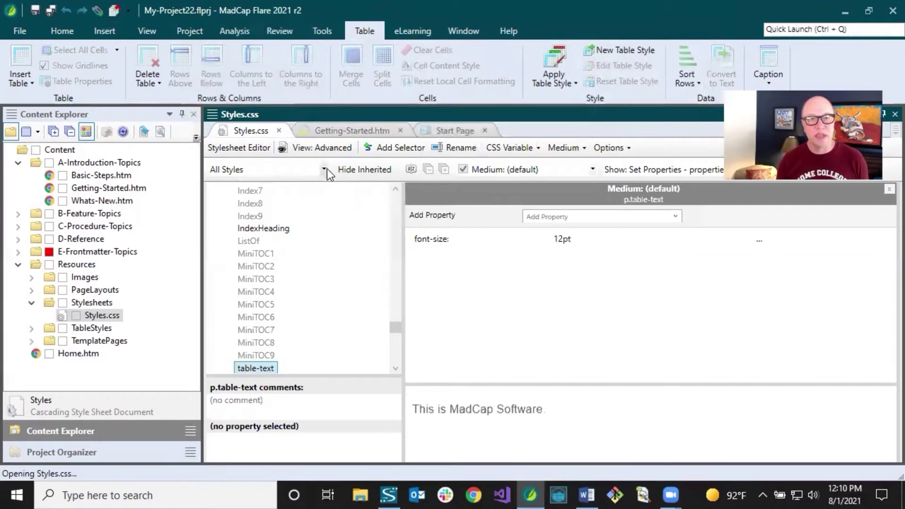
click(325, 169)
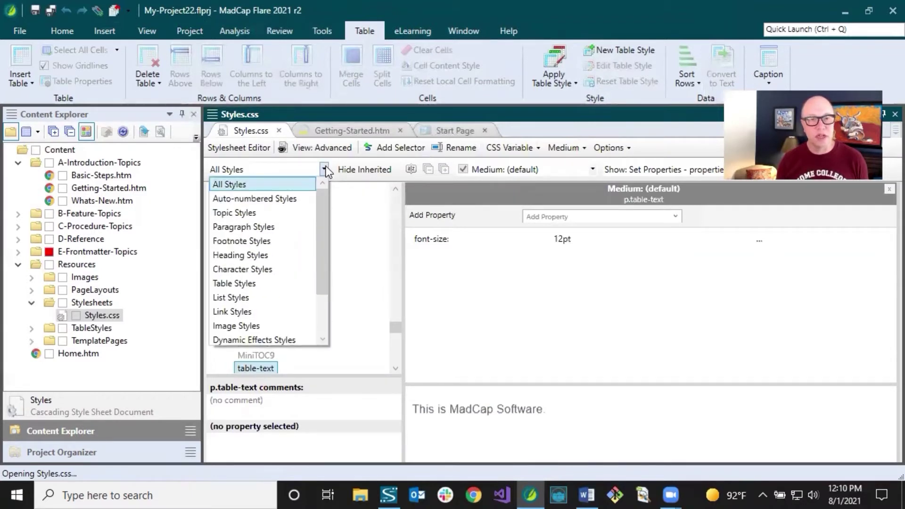
click(225, 282)
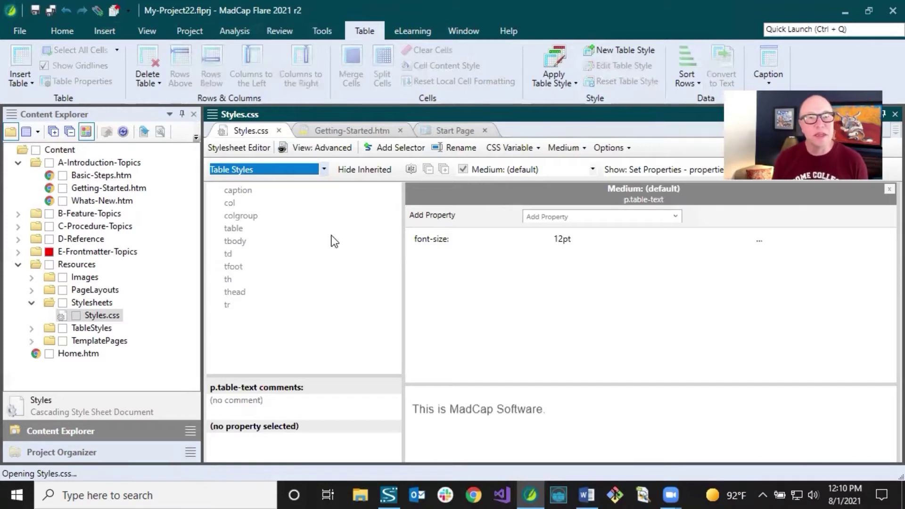
Examine the properties of the caption, col, colgroup, table, tbody and td styles in turn.
click(242, 192)
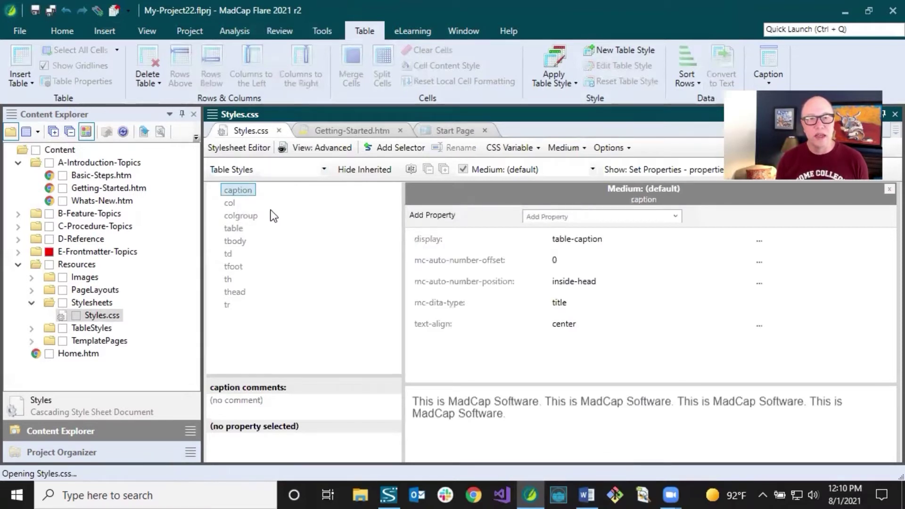
click(230, 204)
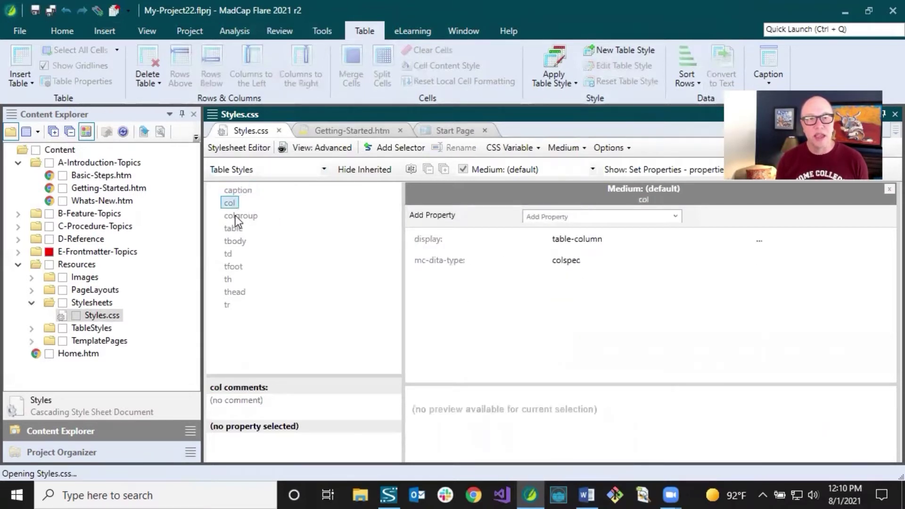
click(238, 217)
click(238, 232)
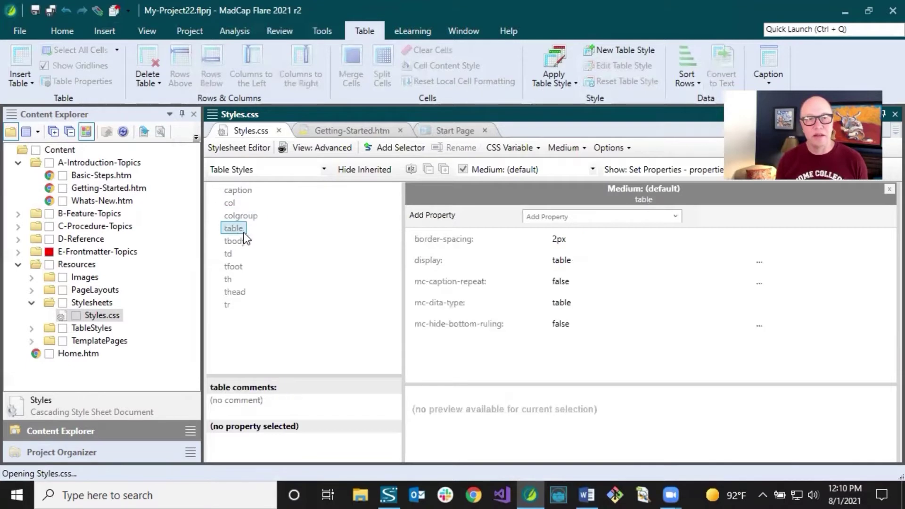
click(239, 242)
click(238, 254)
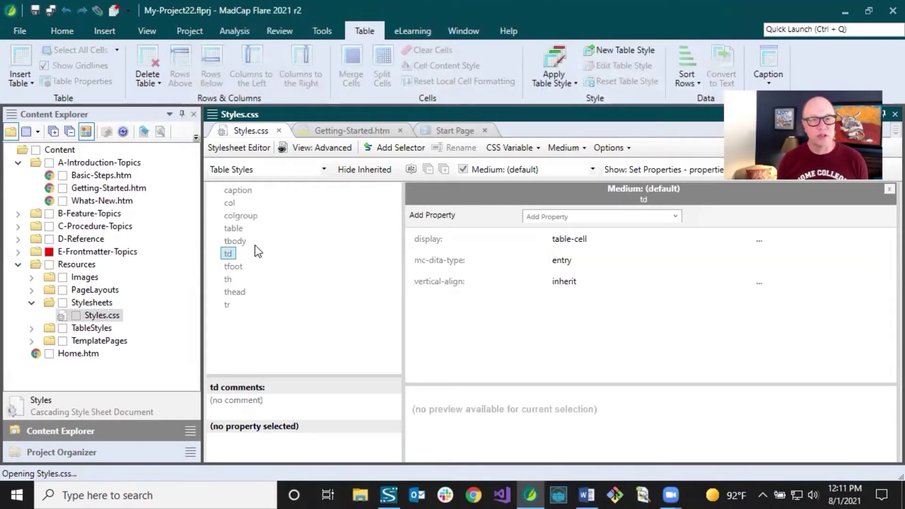
Compare the colgroup, td, th, tbody and table styles again, ending on the tbody style.
click(255, 217)
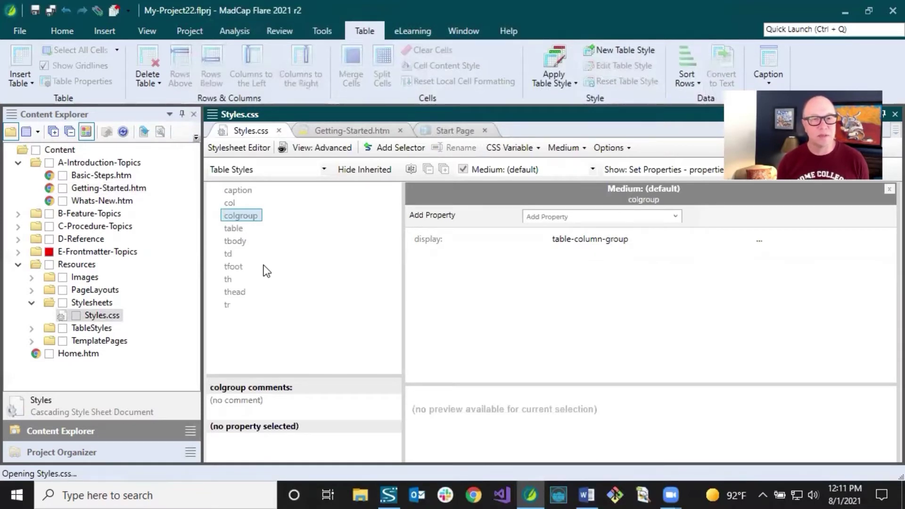
click(230, 255)
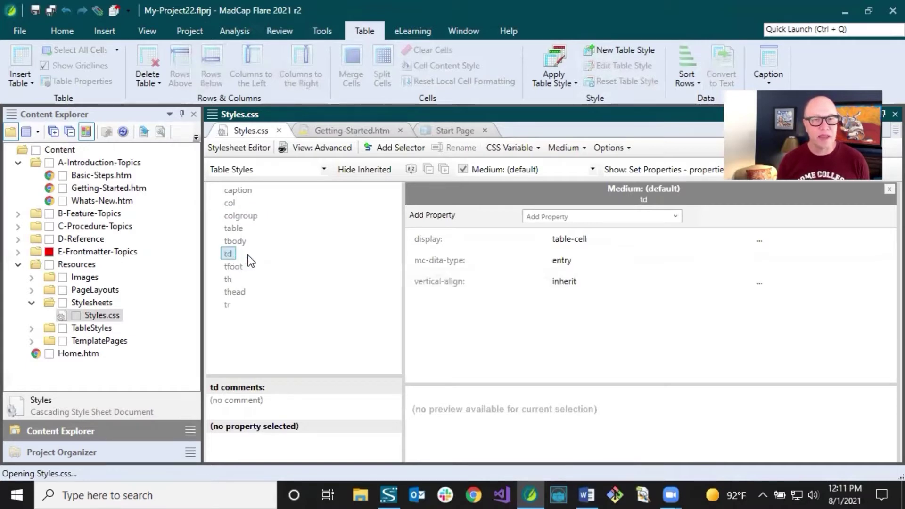
click(230, 280)
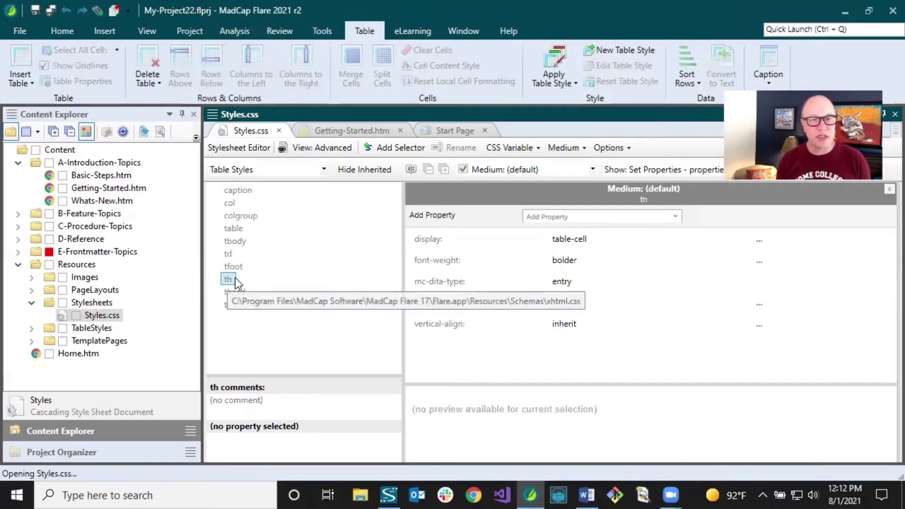
click(229, 254)
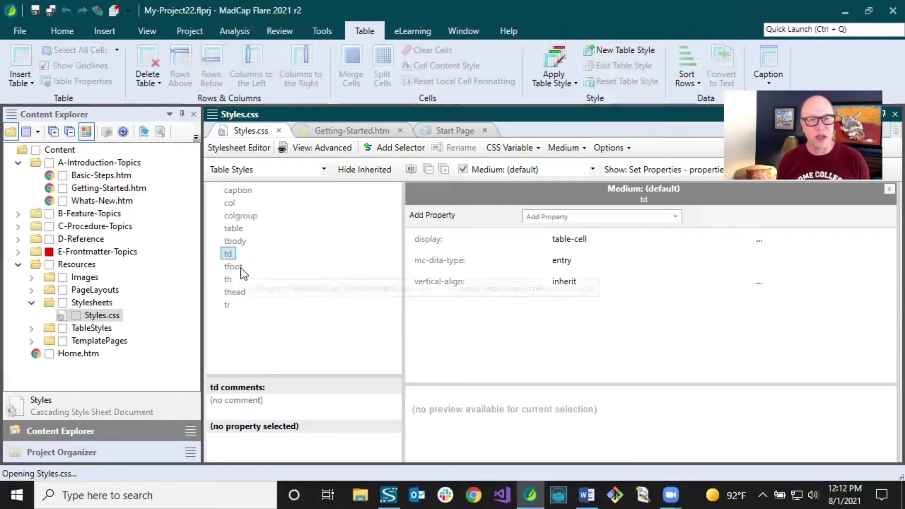
click(239, 242)
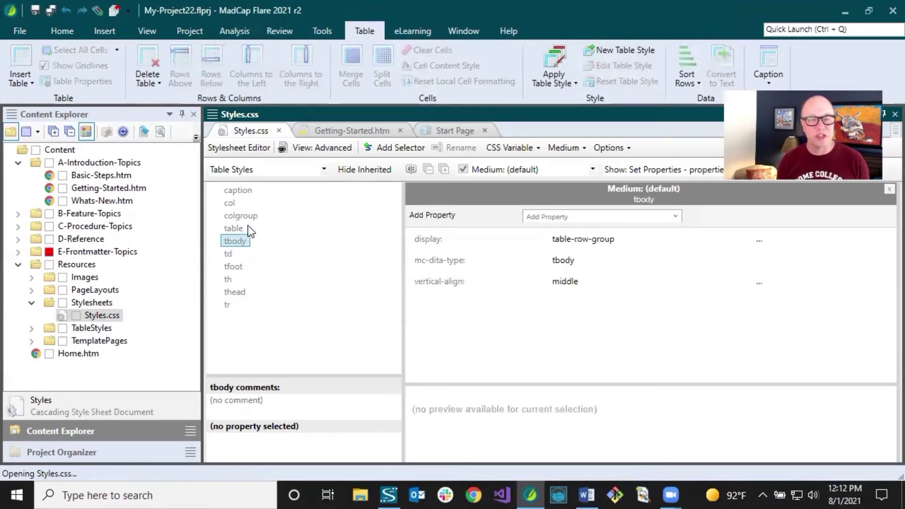
click(244, 229)
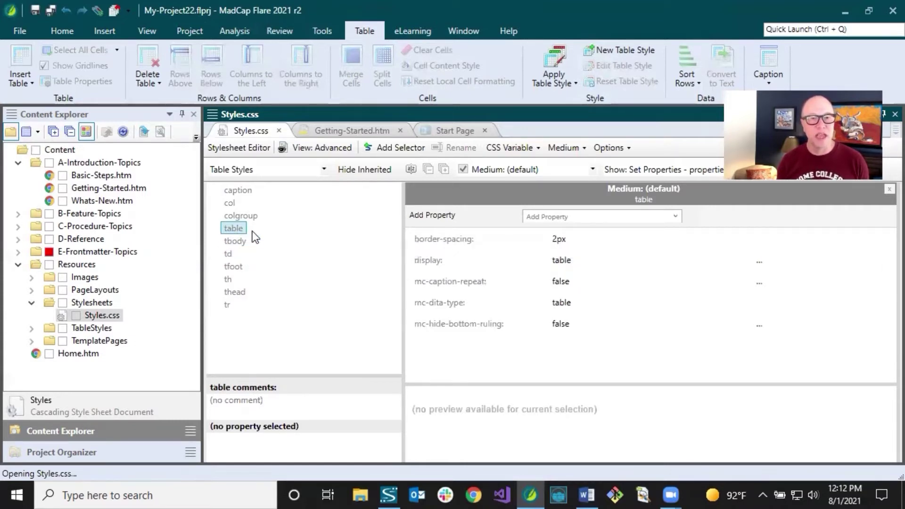
click(239, 243)
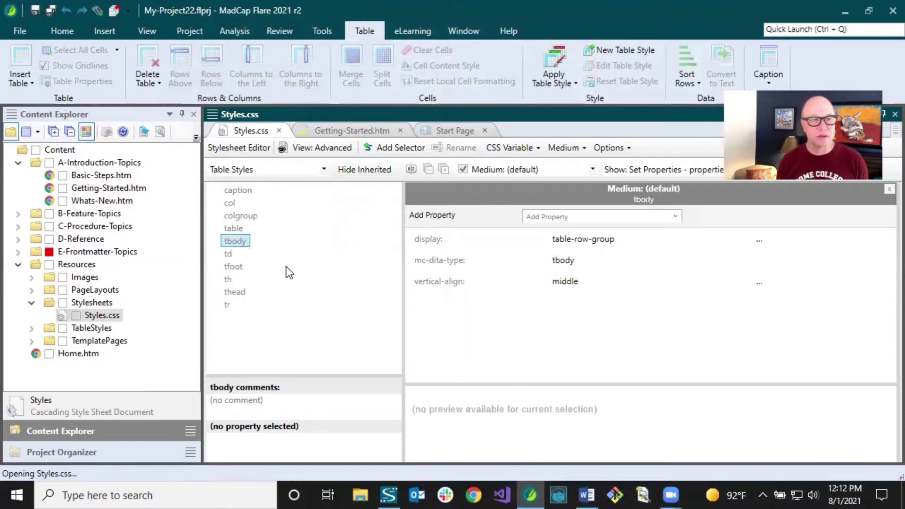
Return to the Getting-Started topic and compare the structure bars for the body paragraph and the first table heading.
click(327, 132)
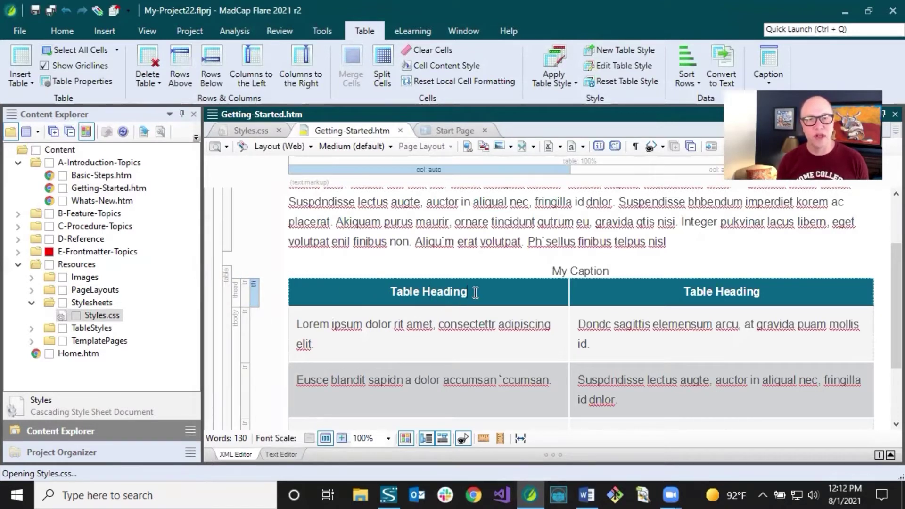
click(440, 204)
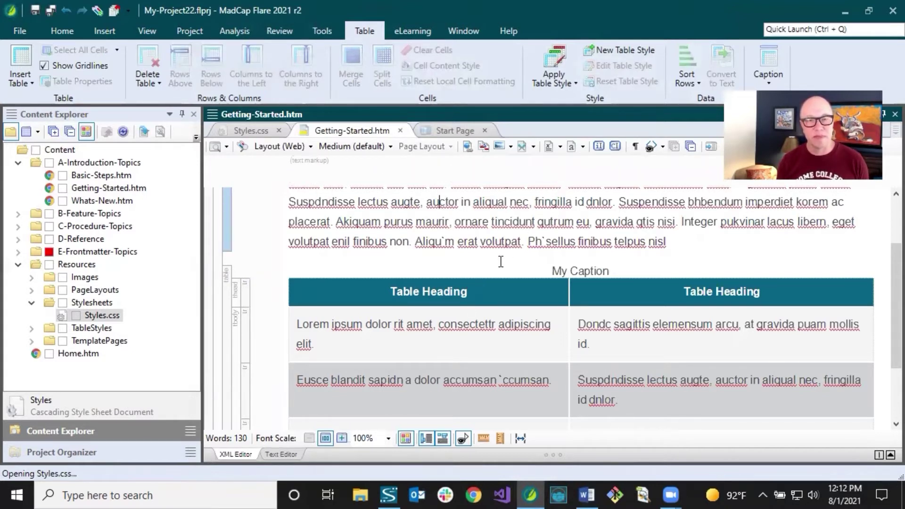
click(432, 296)
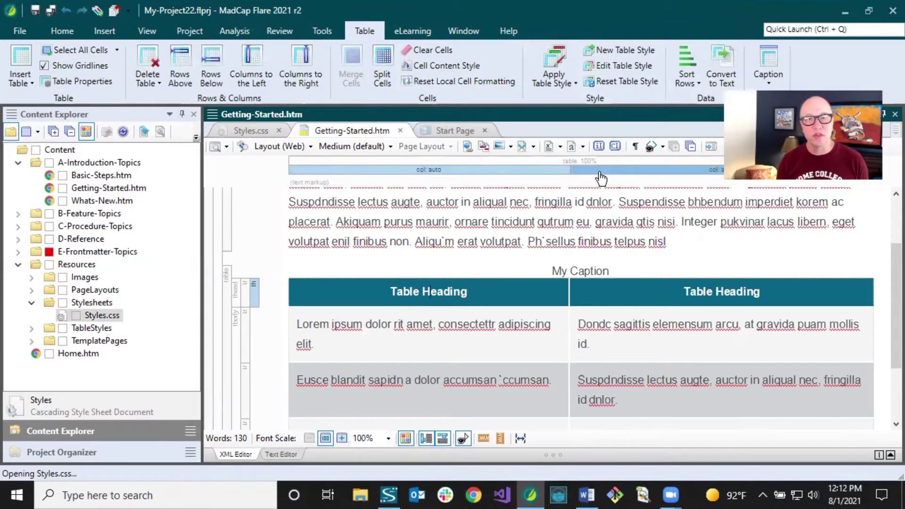
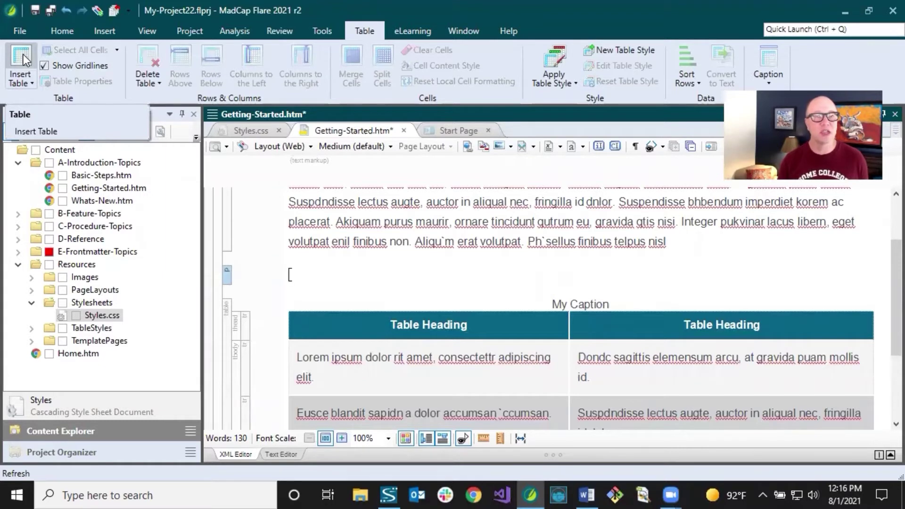
Insert a two-column, four-row table above the captioned table, enter "text" in each cell of its first two rows and save the topic.
click(30, 83)
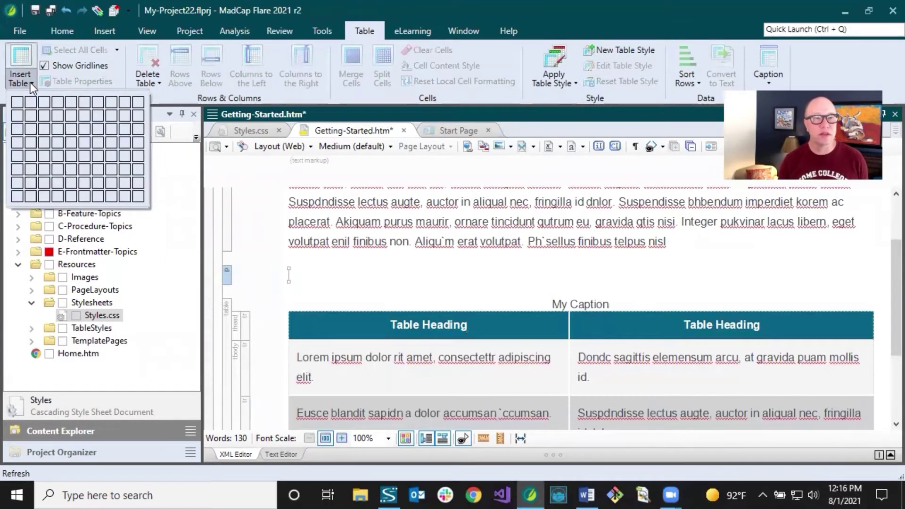
click(33, 145)
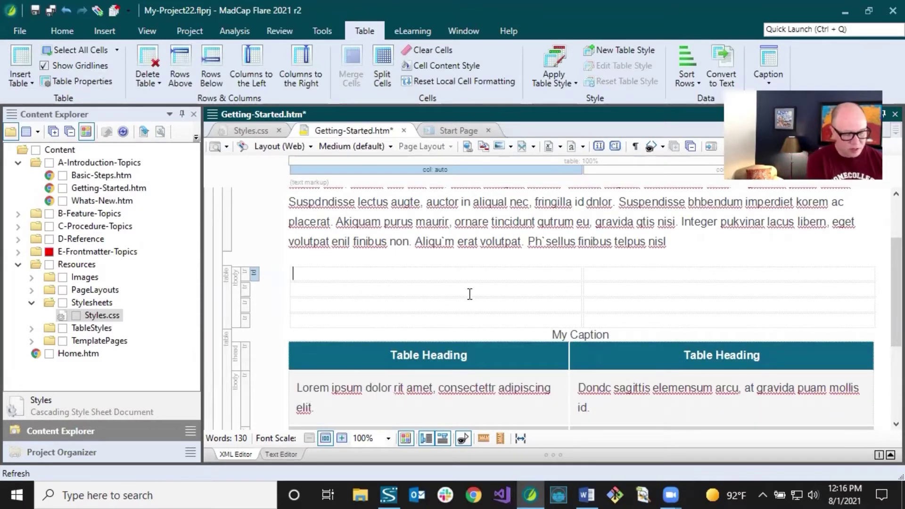
text(text)
key(Tab)
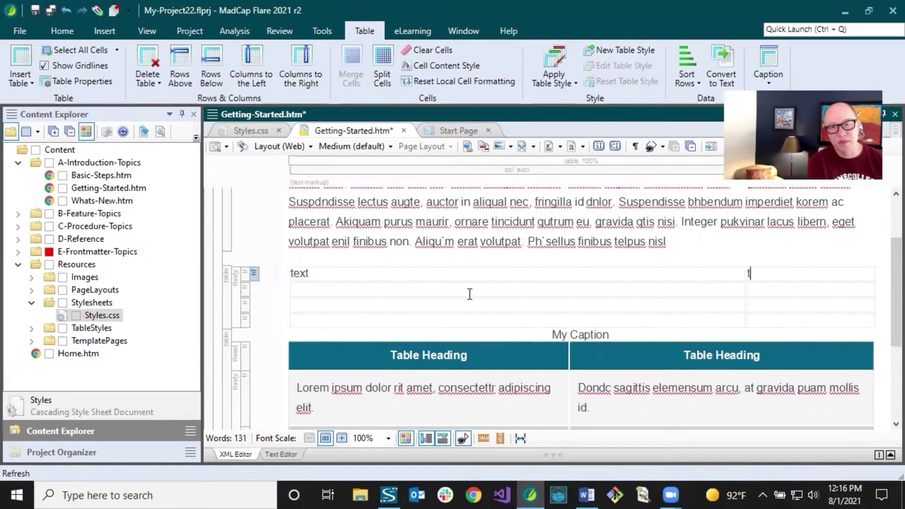
text(text)
key(Tab)
text(text)
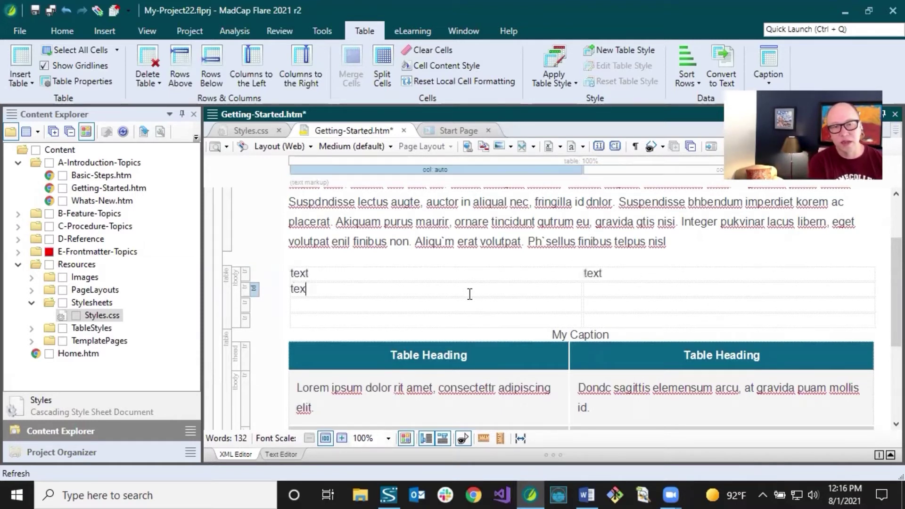
key(Tab)
text(text)
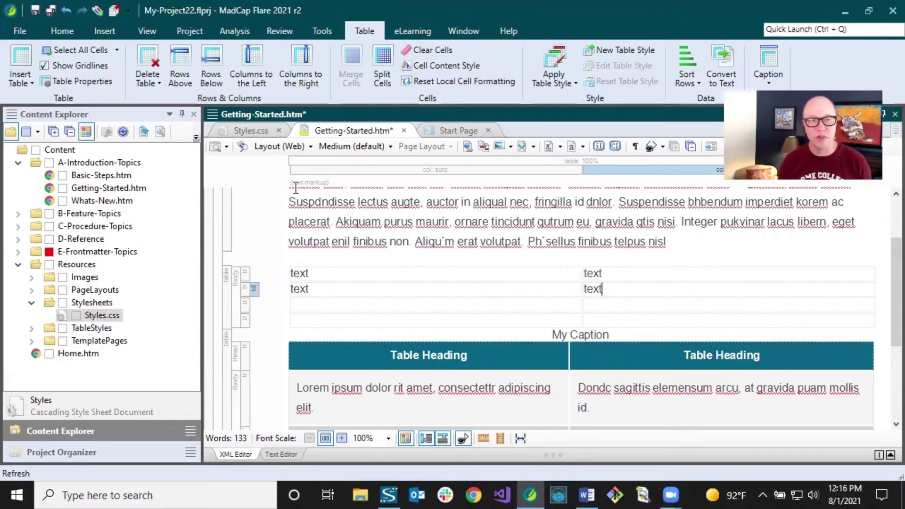
click(36, 9)
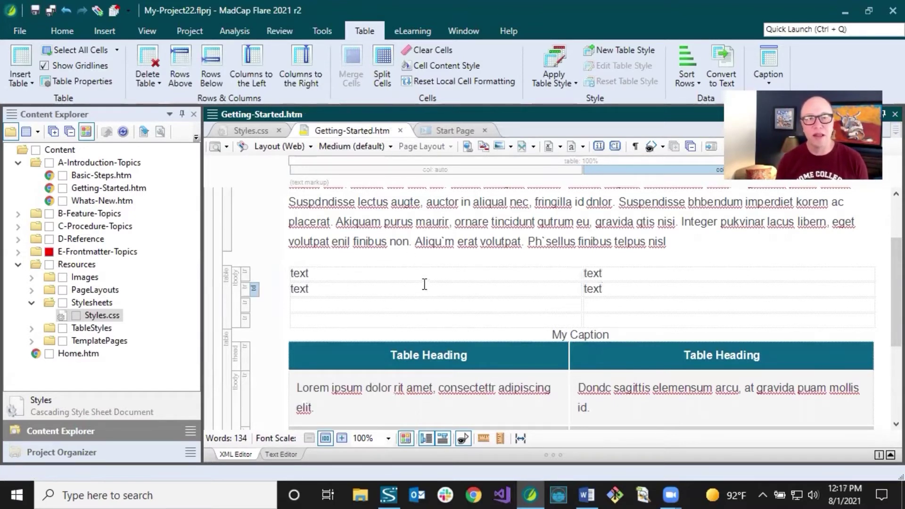
Locate the Alternate-Row-Color.css table stylesheet in the TableStyles folder under Resources.
click(404, 275)
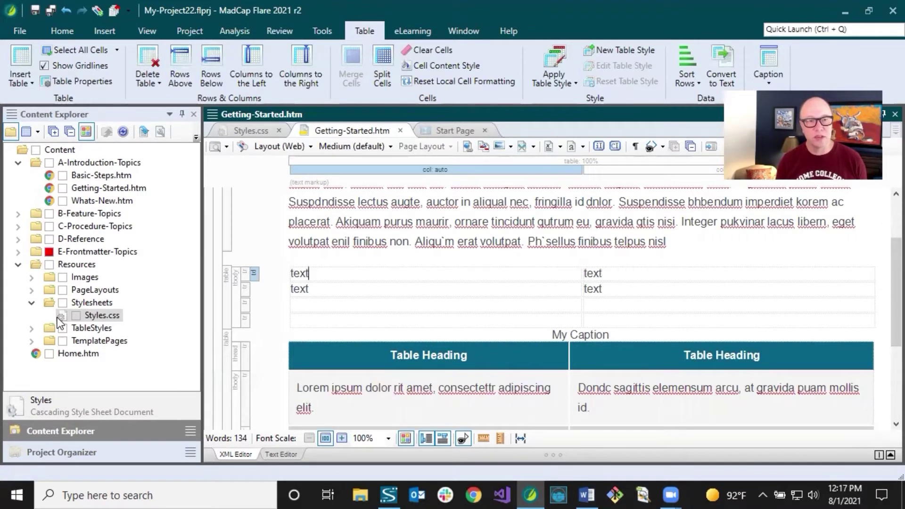
click(31, 329)
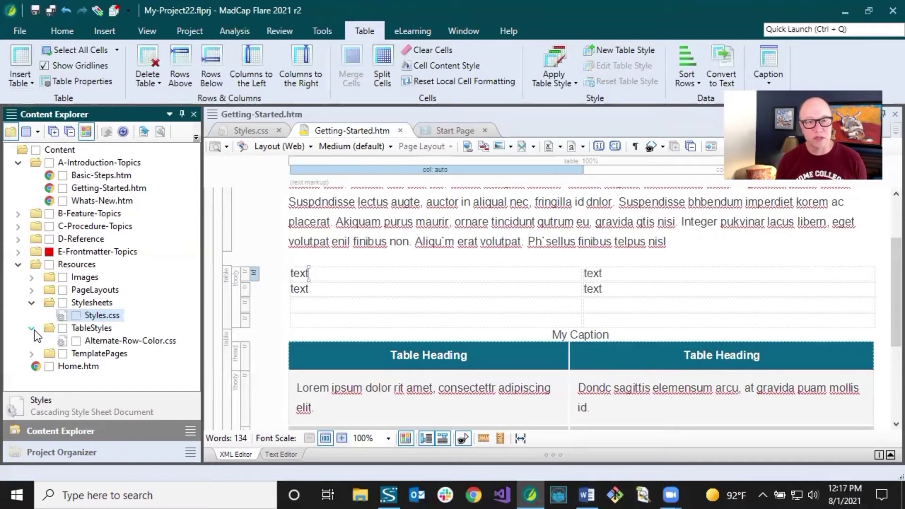
click(89, 329)
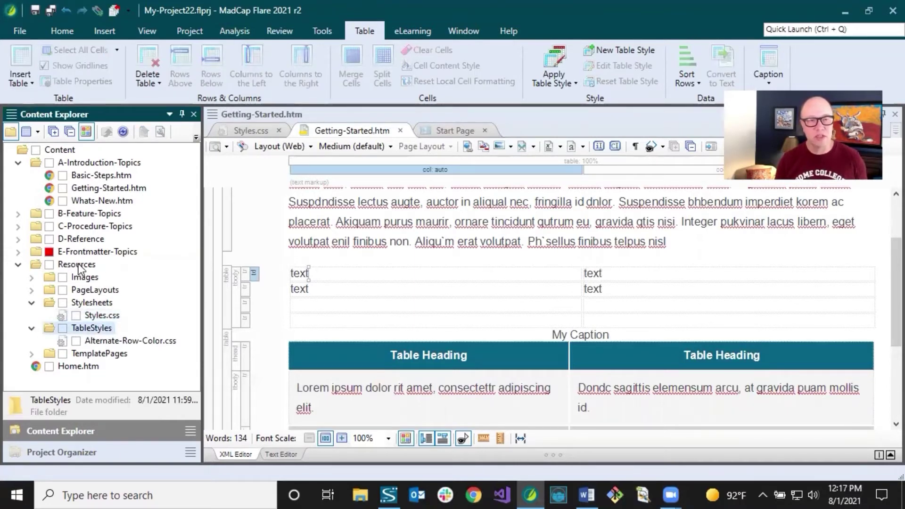
click(77, 265)
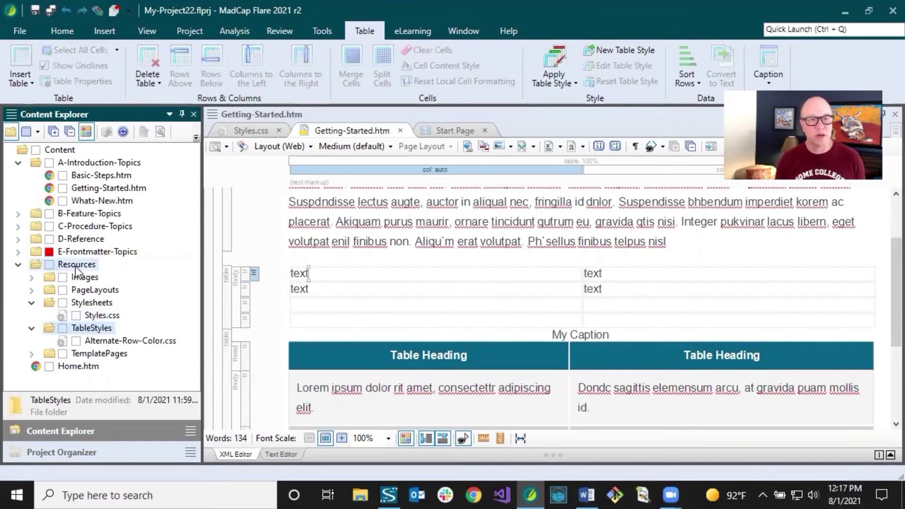
click(92, 327)
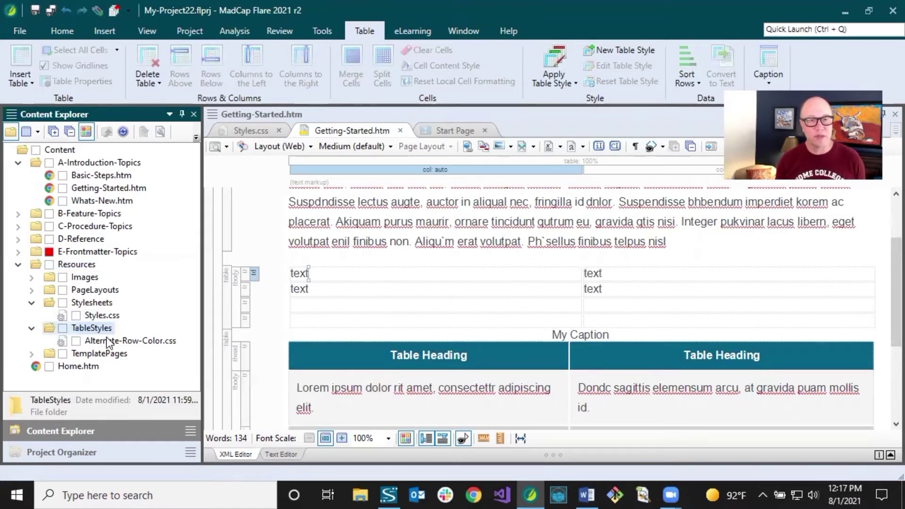
click(107, 340)
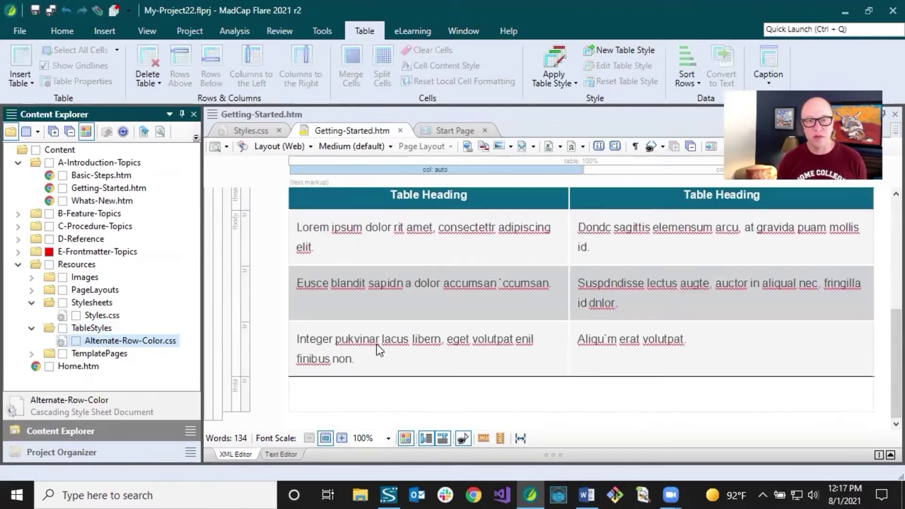
Examine the captioned table's alternating rows and the first body row's tr structure bar, including its available commands.
scroll(377, 344, down, 3)
click(378, 344)
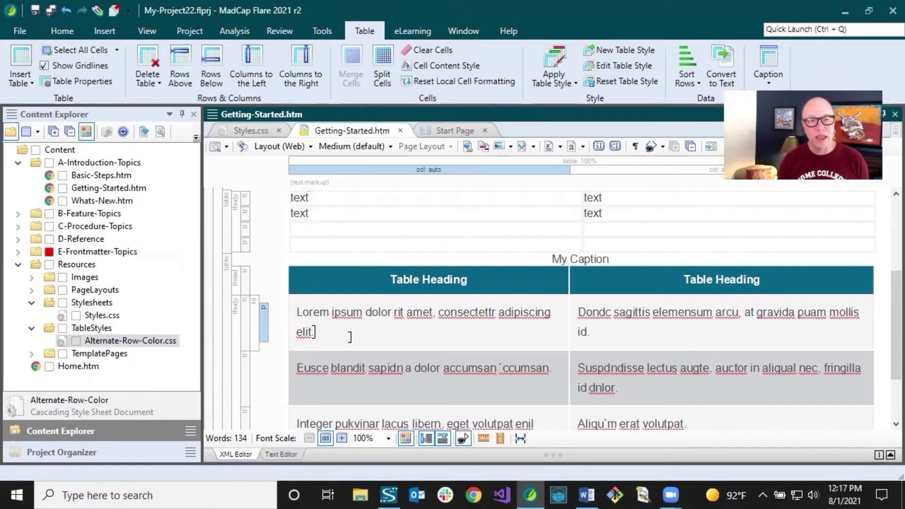
scroll(339, 370, down, 2)
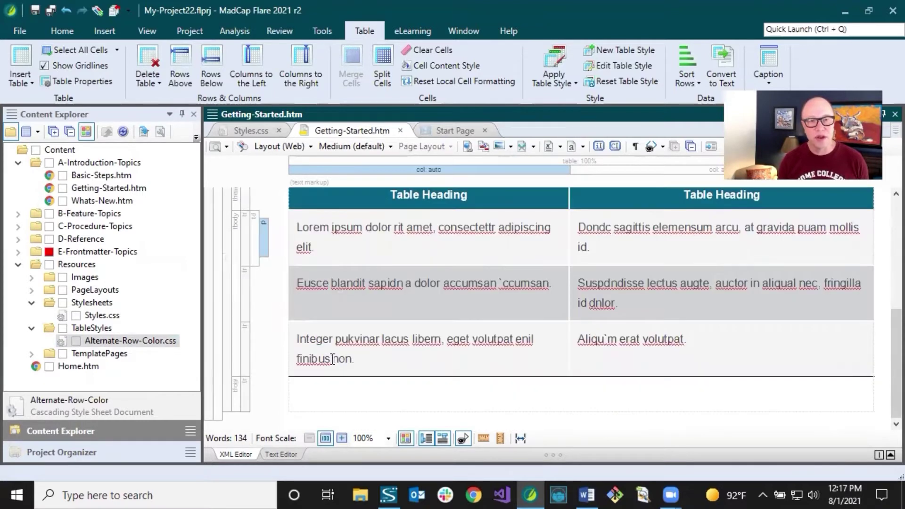
scroll(343, 320, up, 2)
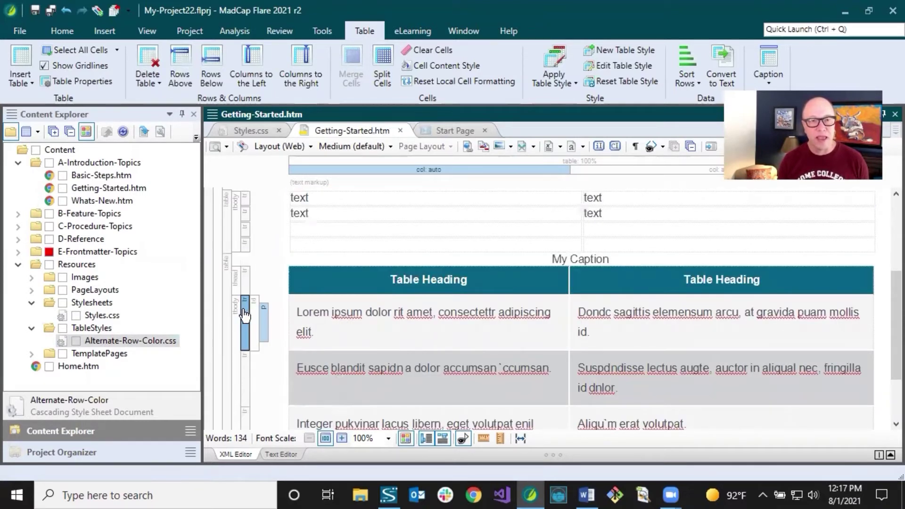
right_click(246, 313)
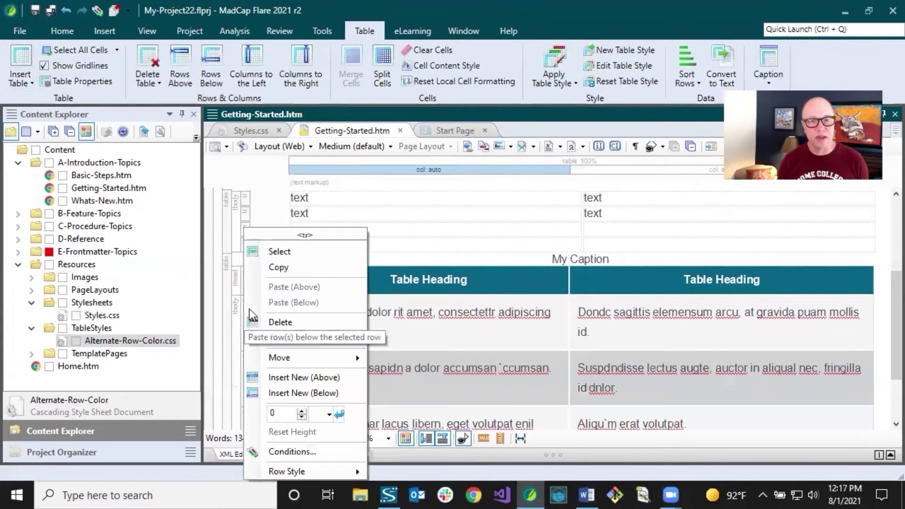
key(Escape)
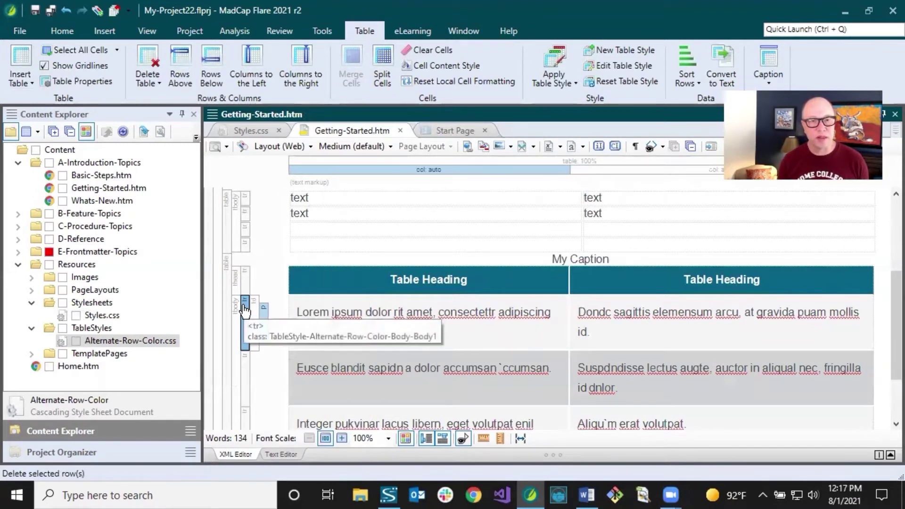
Insert a row below the captioned table's first body row, enter "dfsdfs" and "fsdfs" in its cells, and save the topic.
right_click(244, 306)
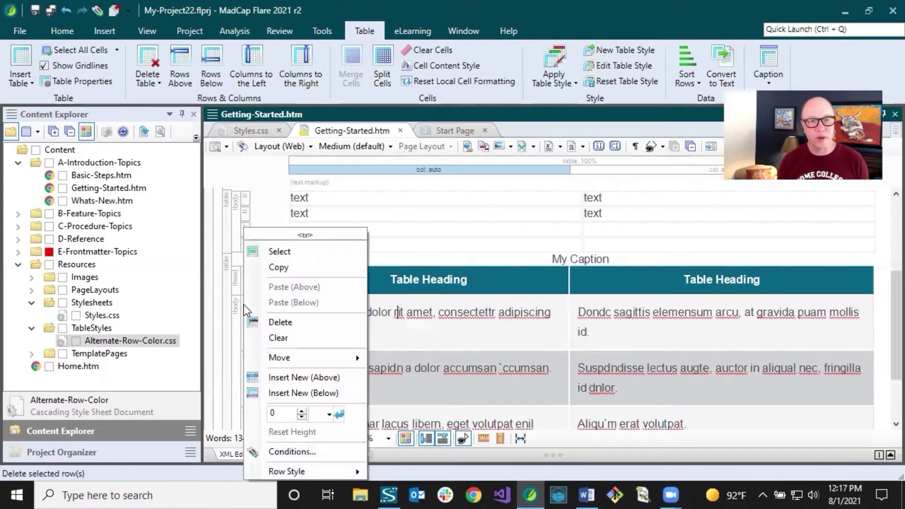
click(293, 392)
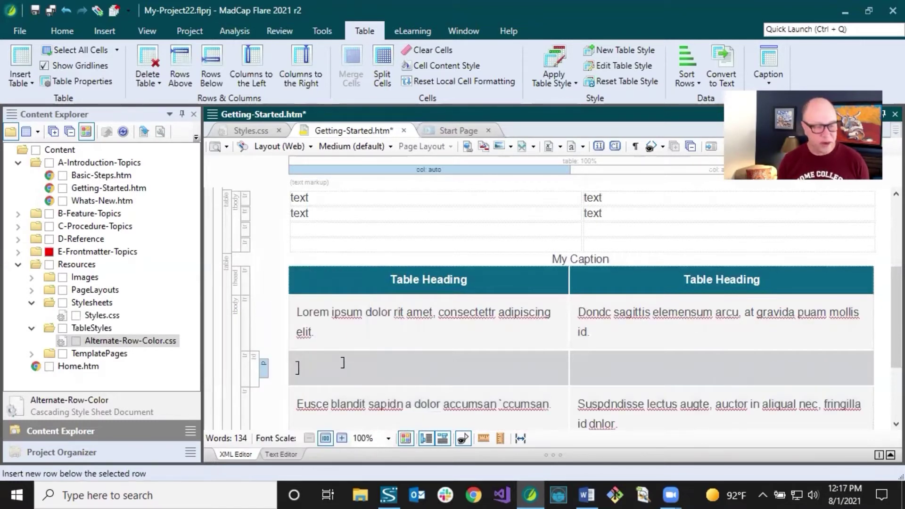
text(dfsdfs)
click(602, 377)
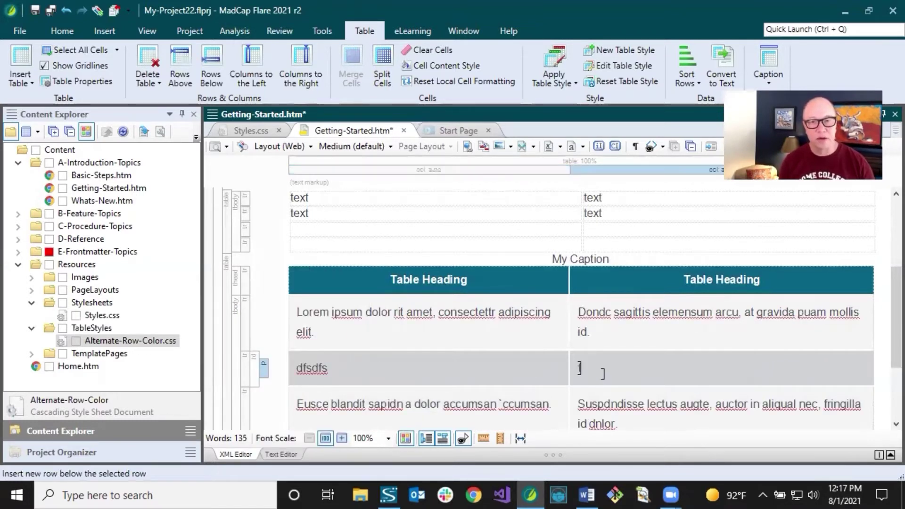
text(fsdfs)
scroll(516, 346, down, 3)
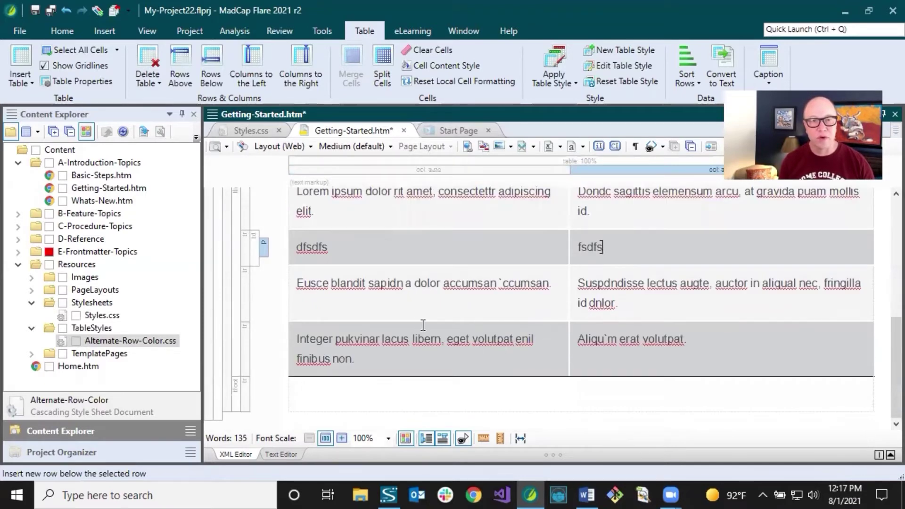
scroll(385, 279, up, 2)
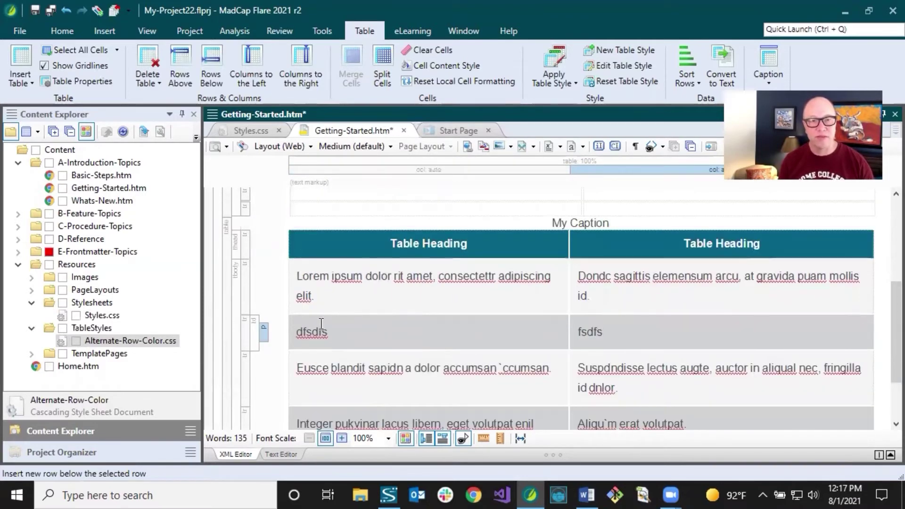
drag(296, 332, 641, 328)
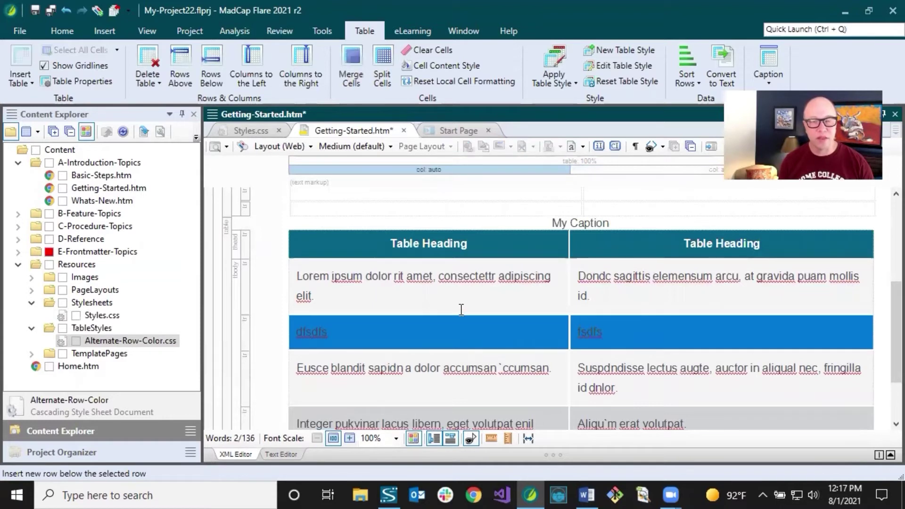
click(390, 293)
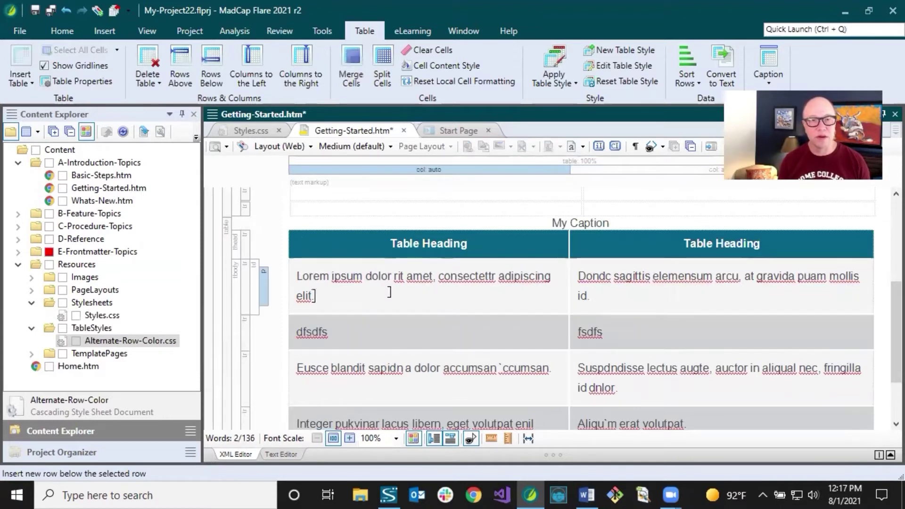
click(35, 10)
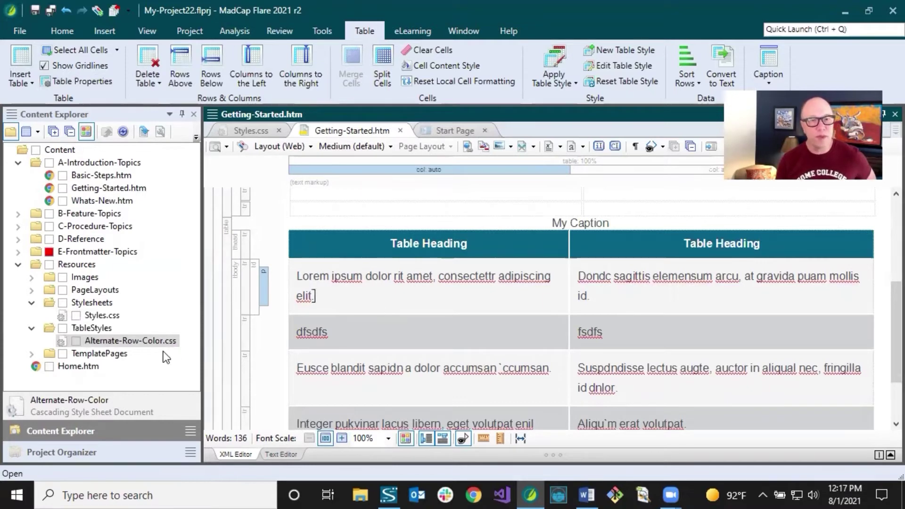
Open the Alternate-Row-Color.css table stylesheet, look over its general table settings and display its row styles.
double_click(140, 342)
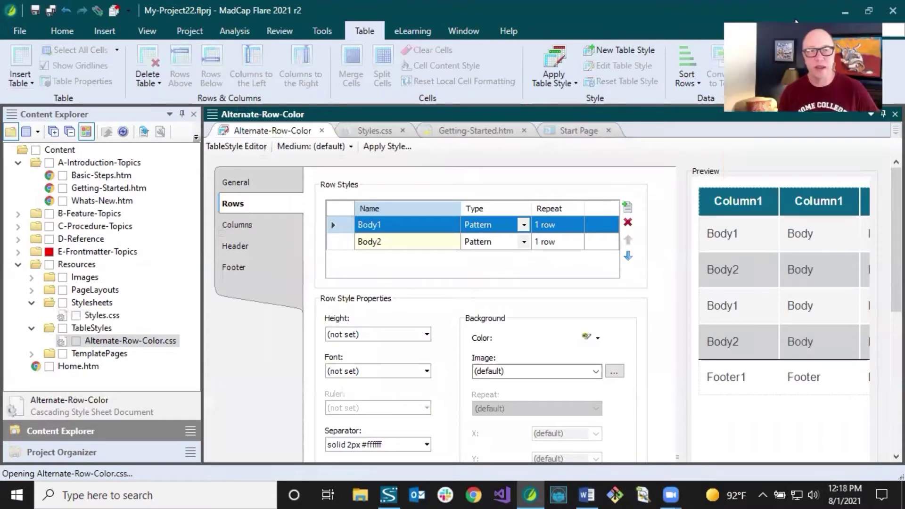
click(238, 183)
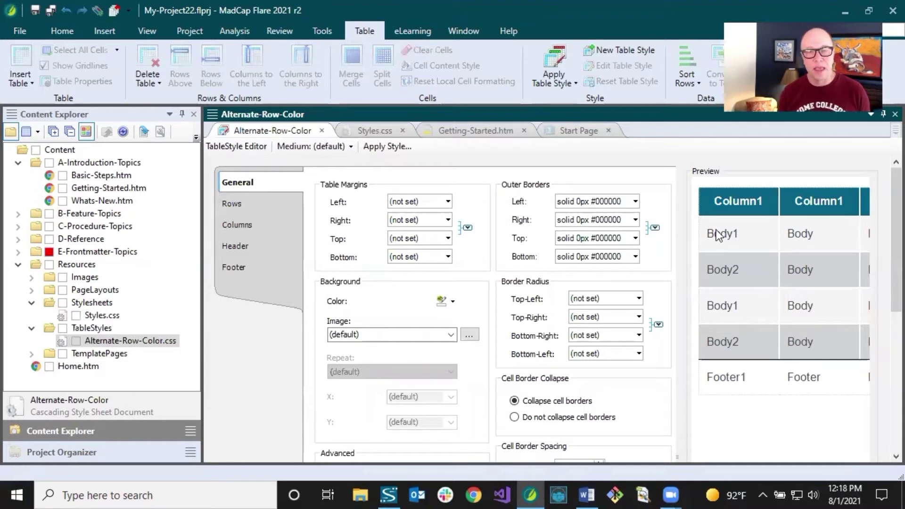
click(254, 205)
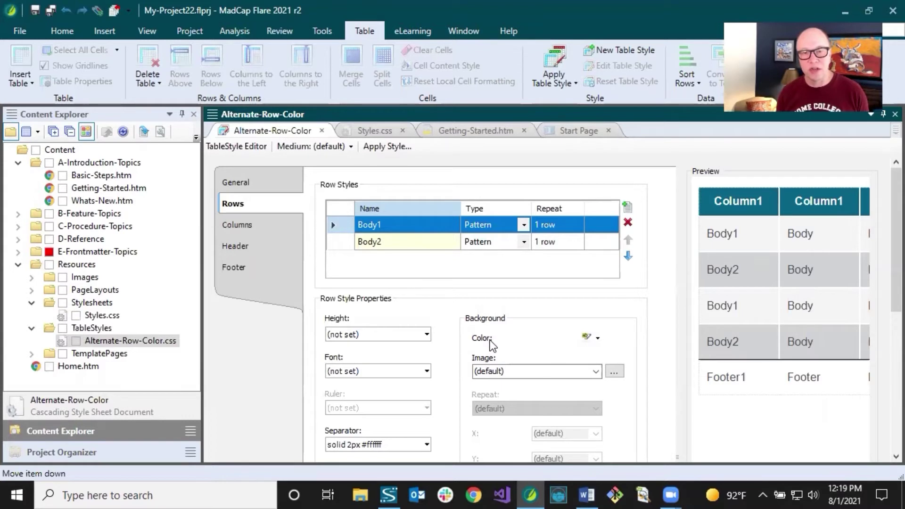
Examine the Body1 and Body2 row styles, including the background color setting and the available pattern types.
click(597, 339)
click(587, 326)
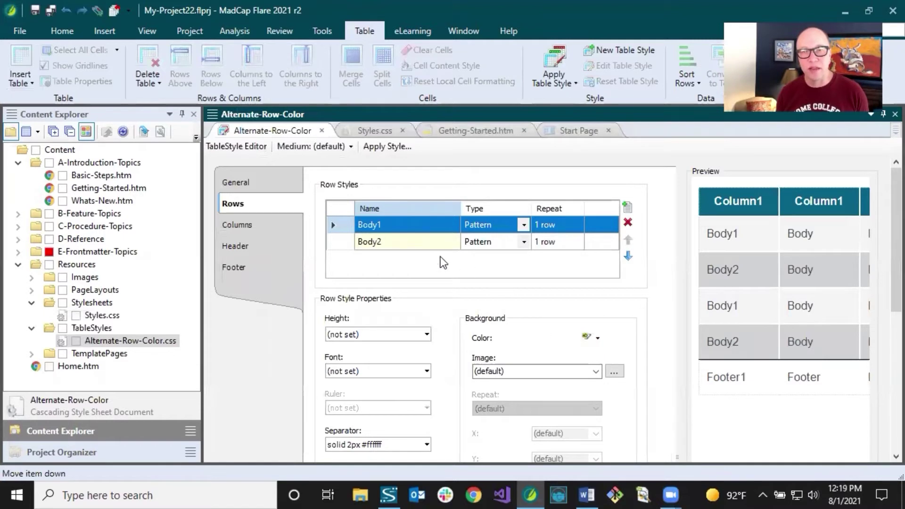
click(403, 242)
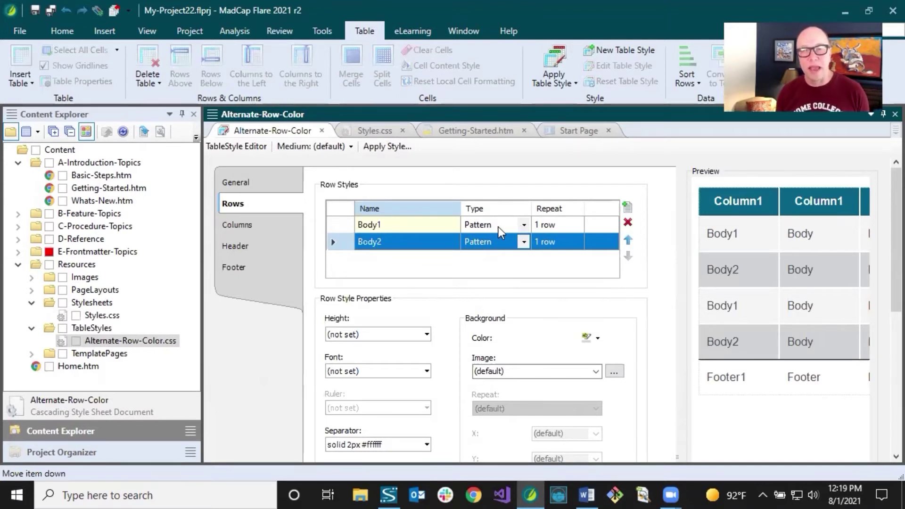
click(522, 226)
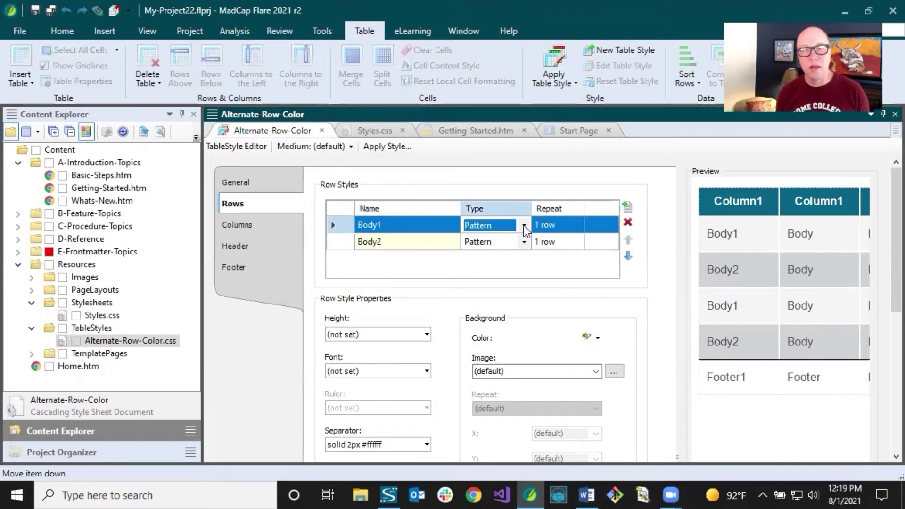
click(524, 225)
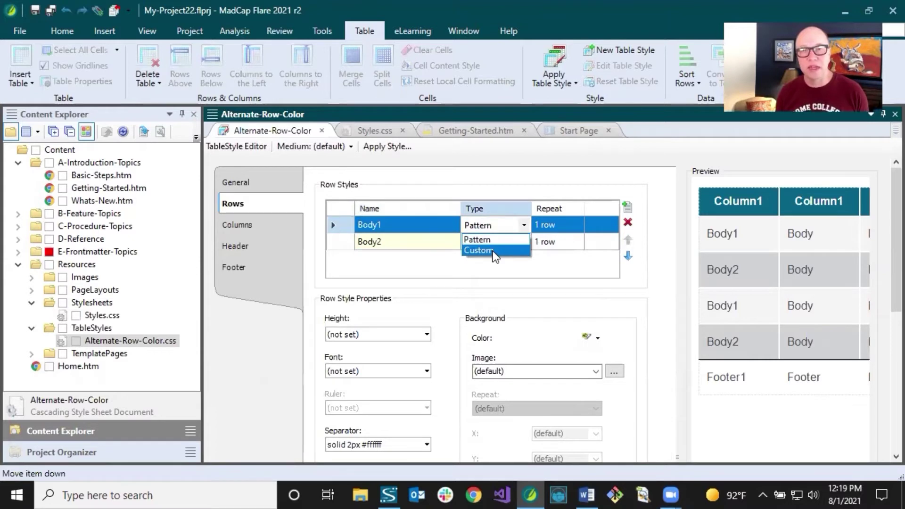
click(502, 236)
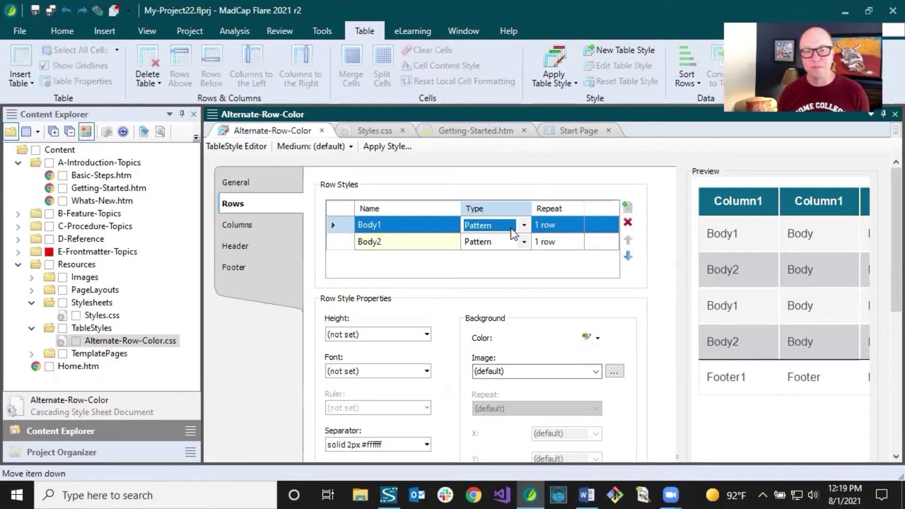
Set the Body1 row style to repeat for 2 rows.
click(545, 226)
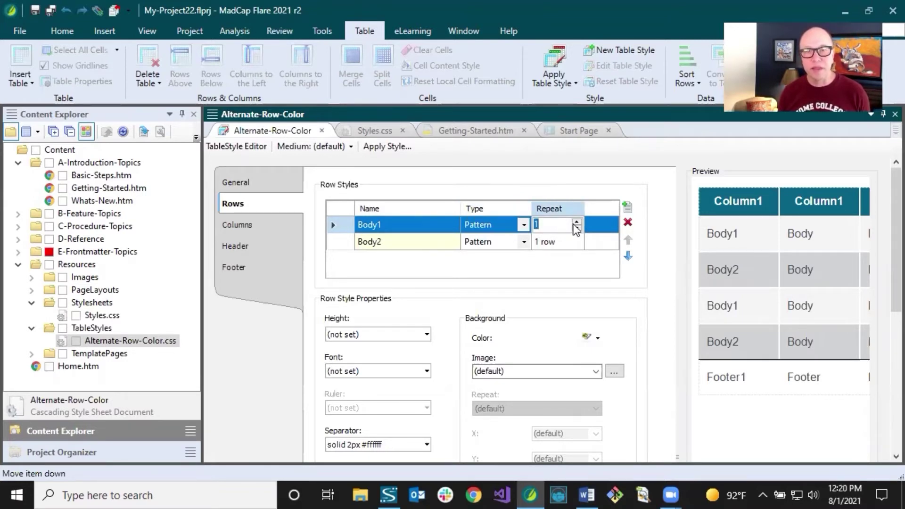
key(BackSpace)
text(2)
key(Return)
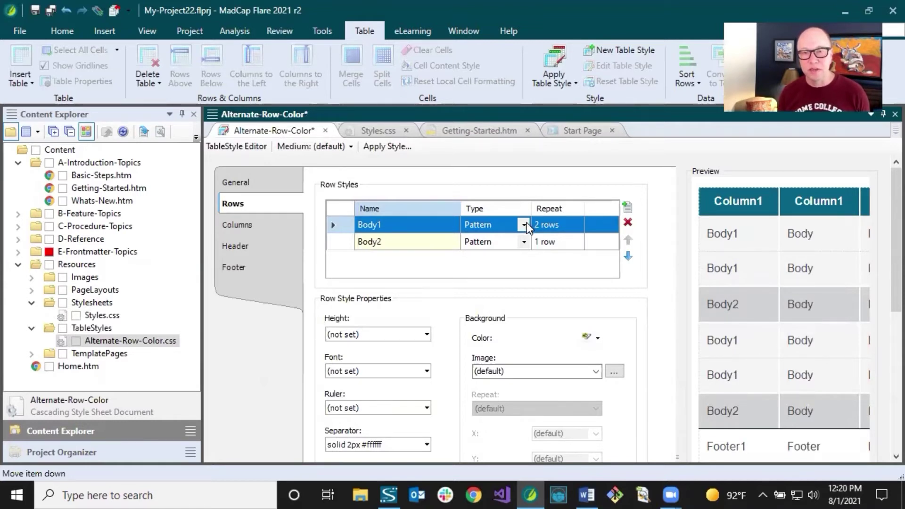
Try a 3-row repeat for Body1, return it to 2 rows and save the table stylesheet.
click(556, 225)
click(578, 222)
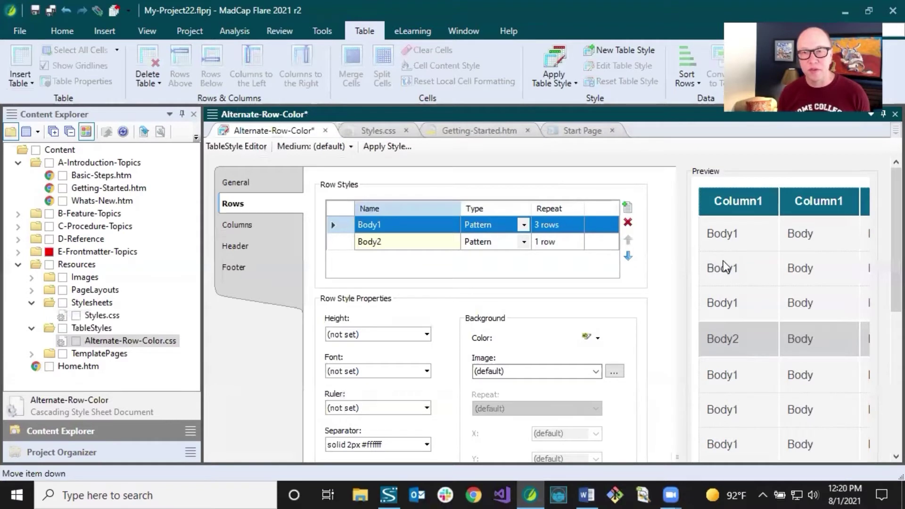
click(566, 226)
click(576, 228)
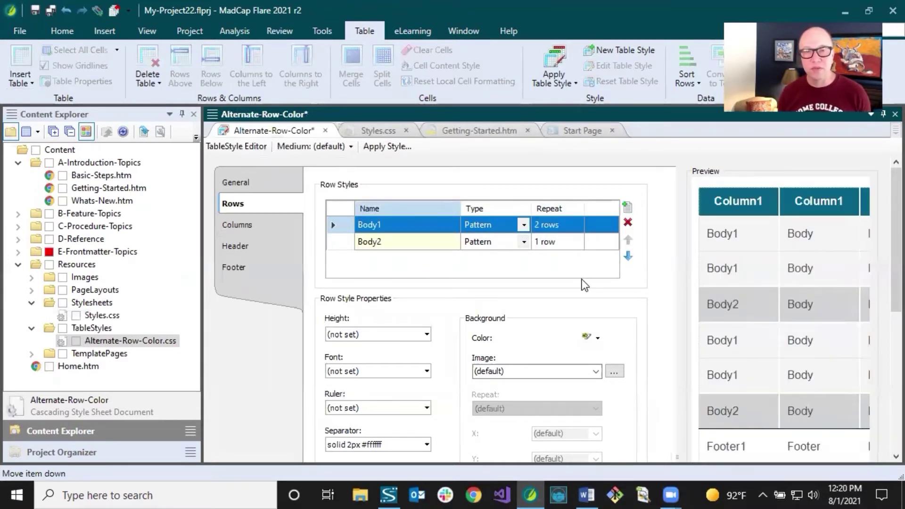
click(36, 10)
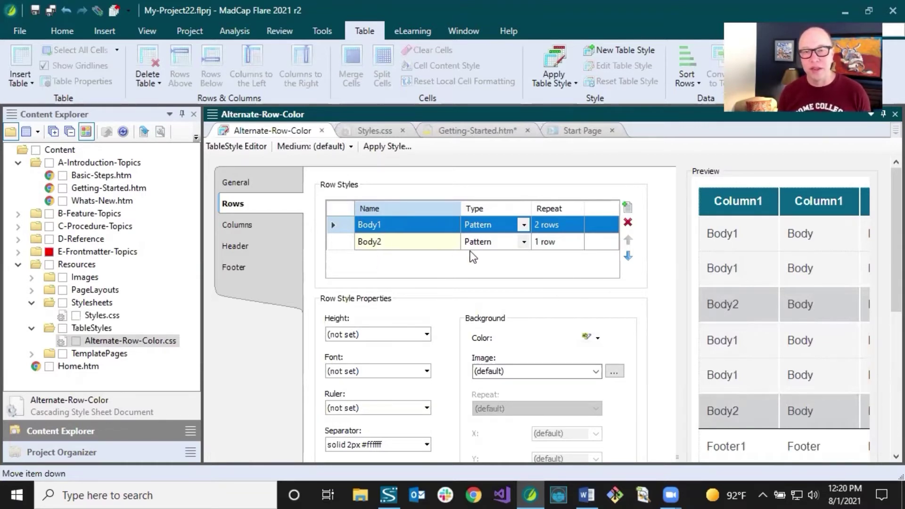
Add a third row style below Body2 and set its background color, trying dark red before choosing light pink.
click(627, 208)
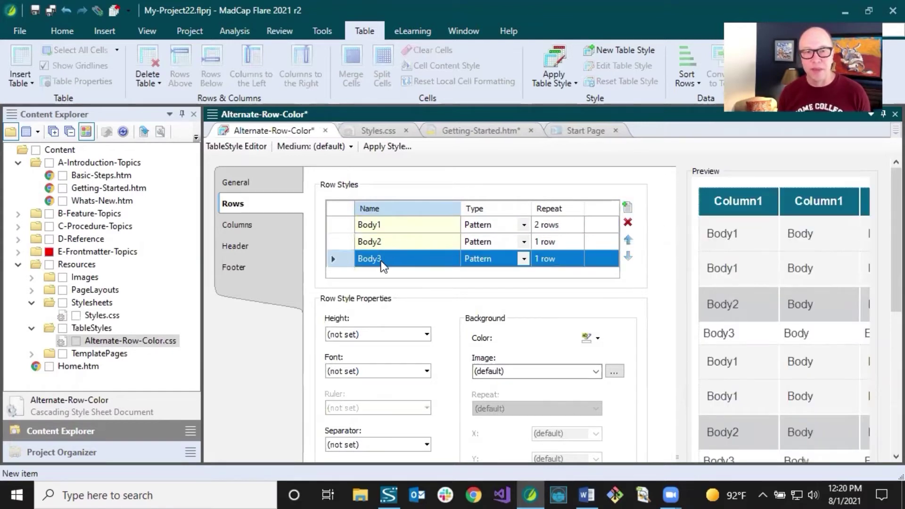
click(389, 259)
click(391, 260)
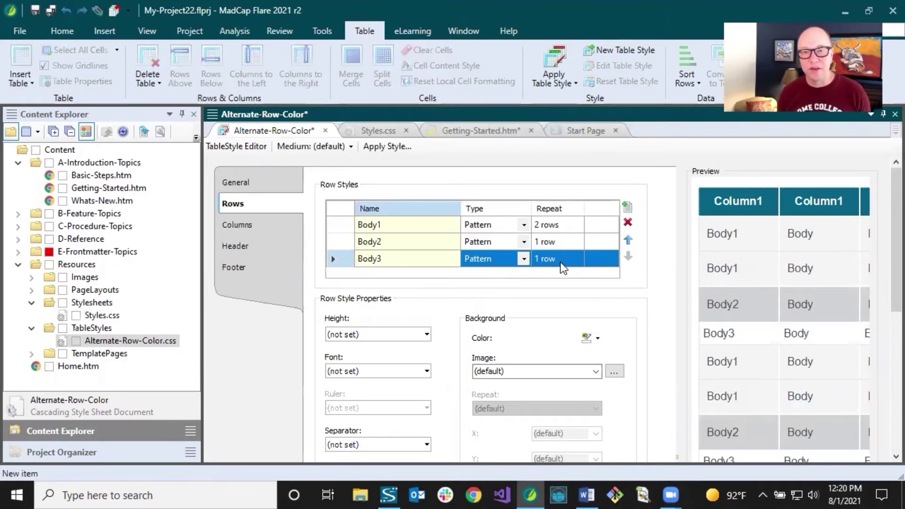
click(598, 339)
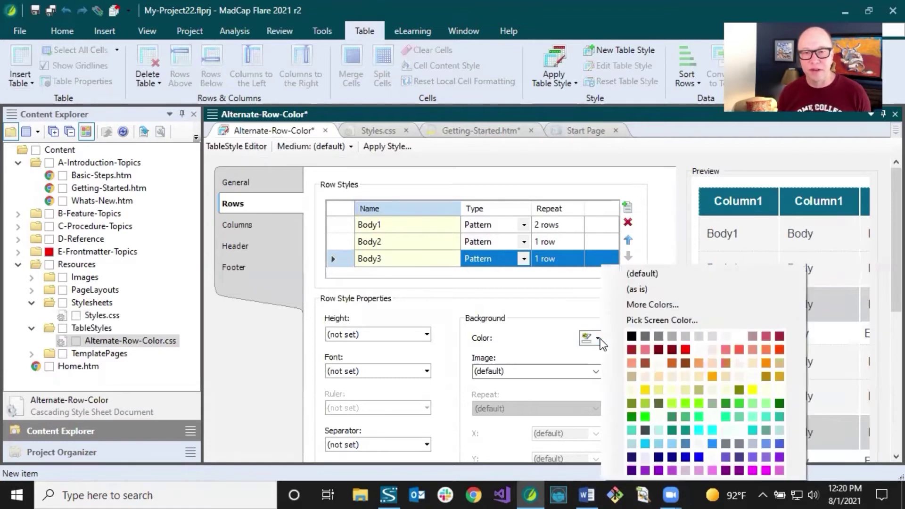
click(630, 350)
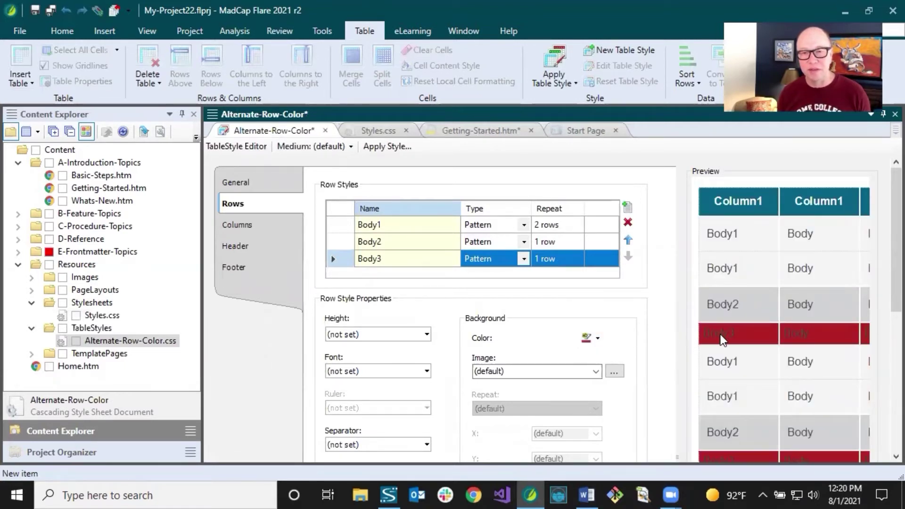
click(598, 338)
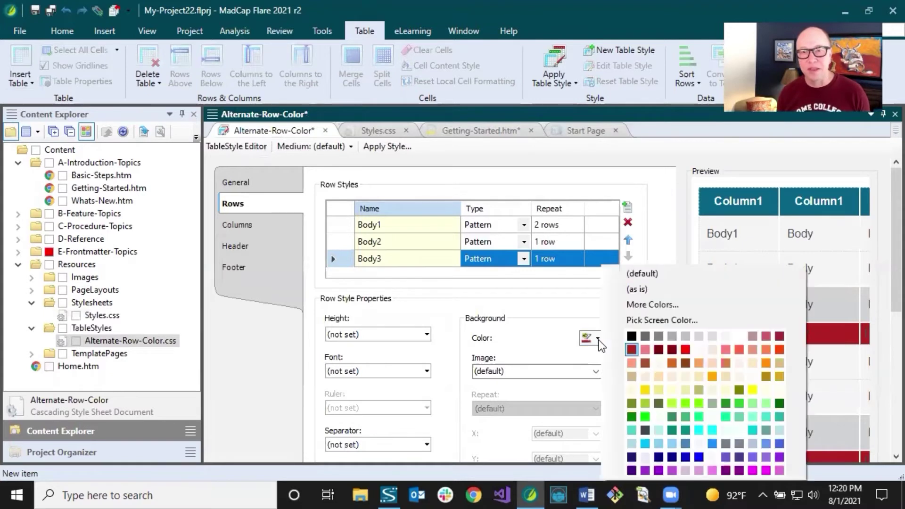
click(712, 350)
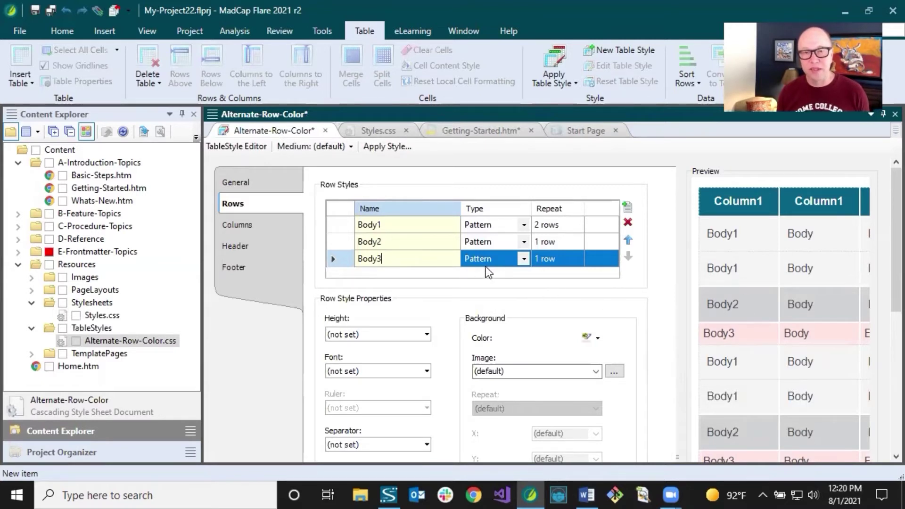
Change the type of the Body3 row style to Custom and save all open files.
click(521, 260)
click(521, 259)
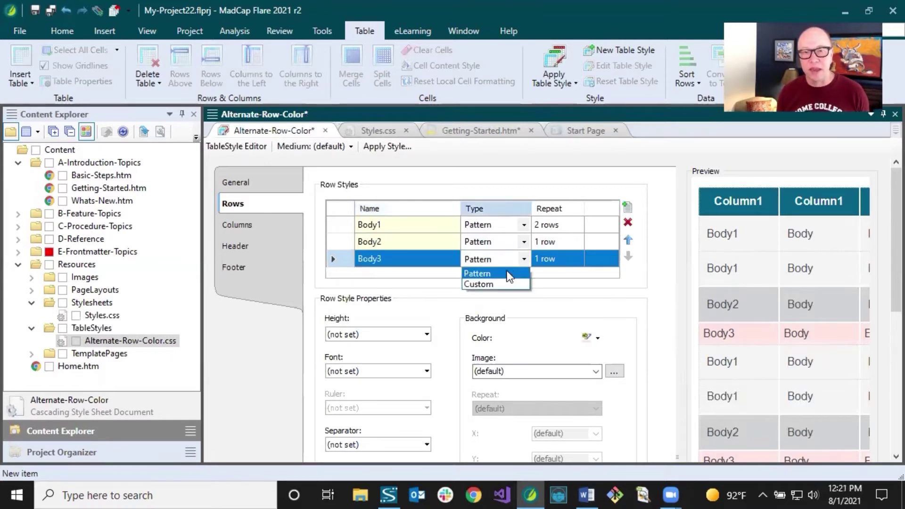
click(500, 284)
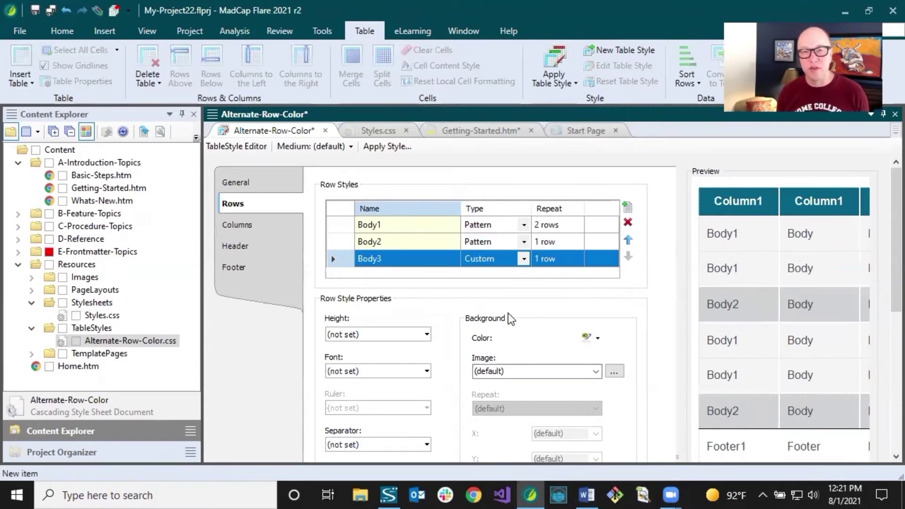
click(56, 12)
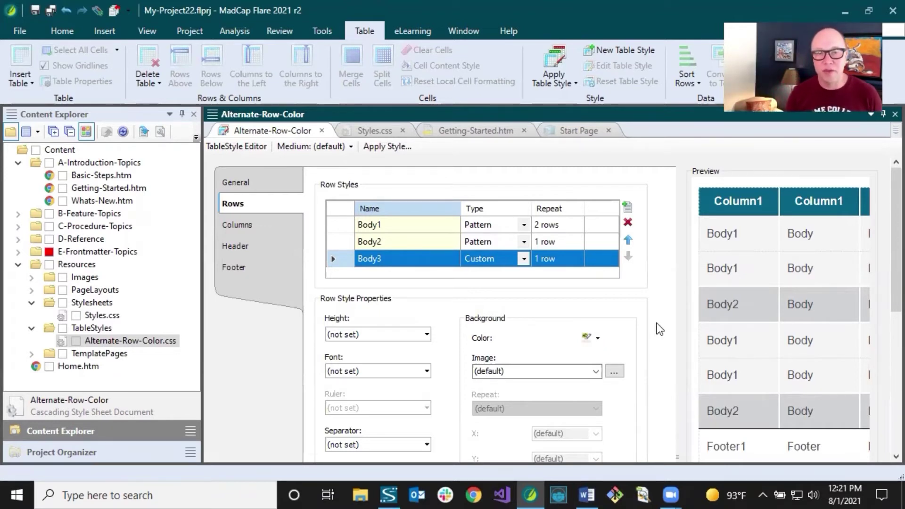
Examine the remaining Body3 row style properties and the settings available for the Column1 column style.
scroll(883, 218, down, 5)
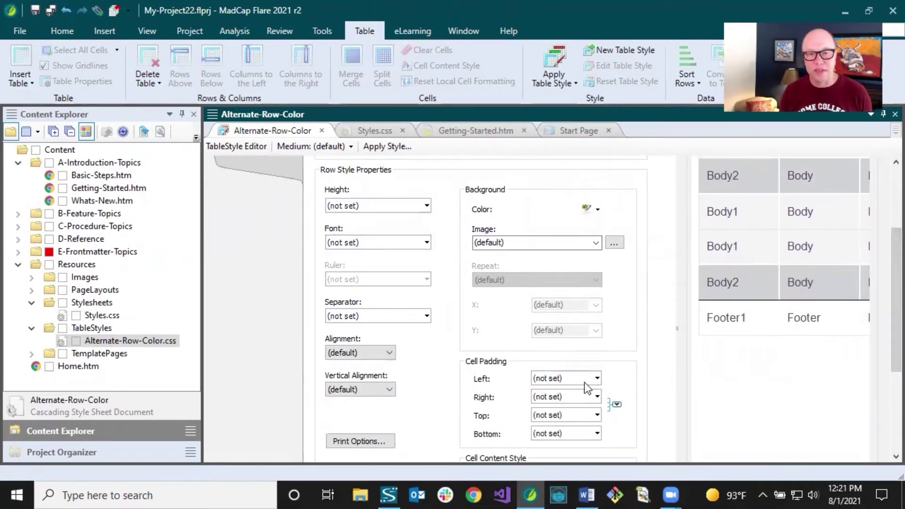
drag(883, 325, 883, 254)
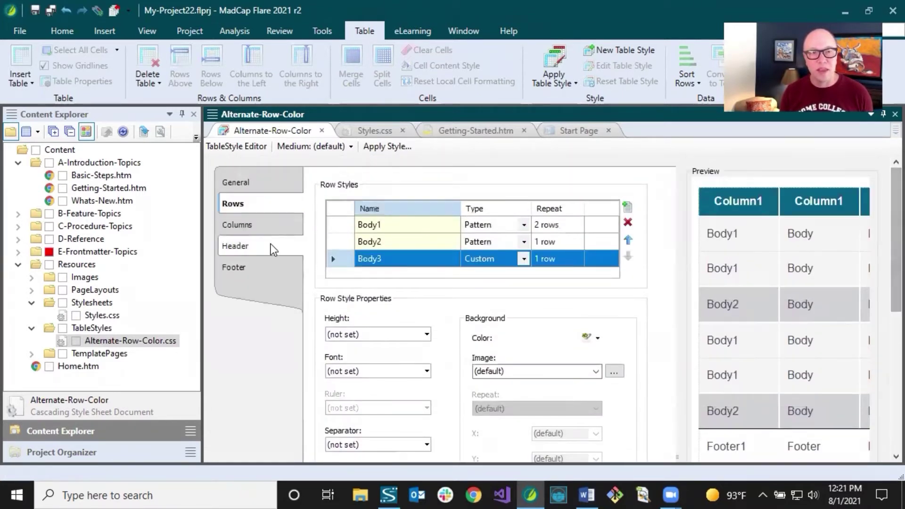
click(265, 224)
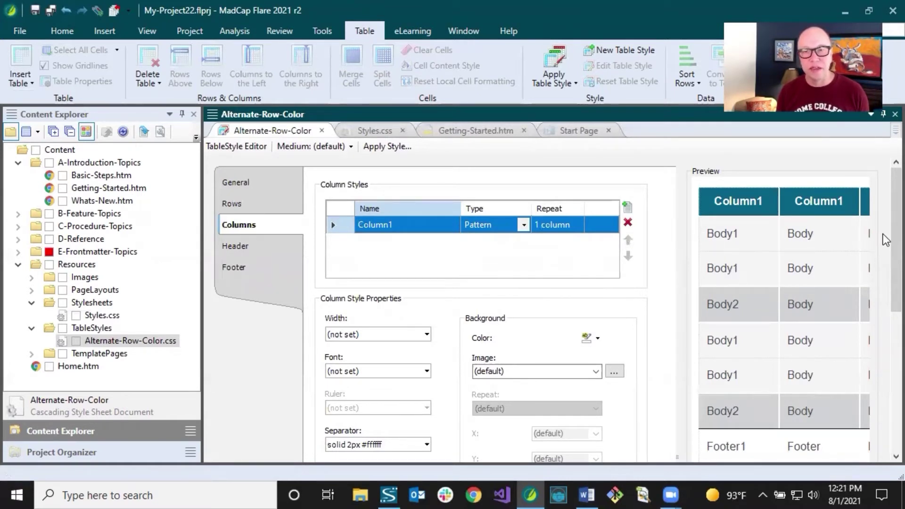
drag(885, 239, 885, 278)
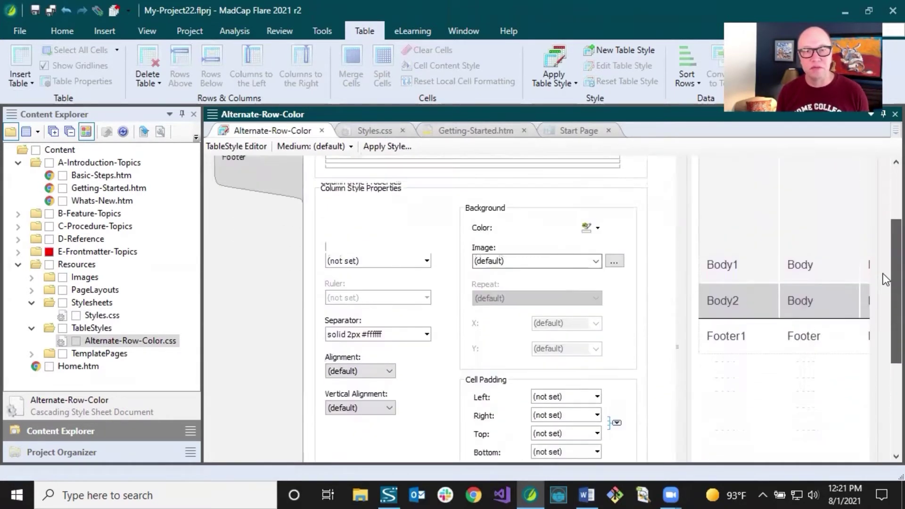
scroll(883, 273, up, 5)
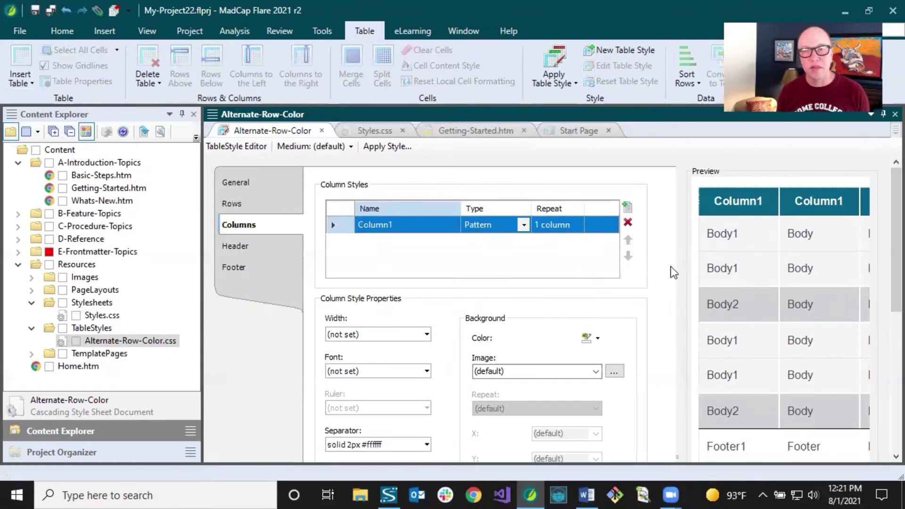
Review the header and footer style settings and the general settings of the Alternate-Row-Color table stylesheet.
click(253, 245)
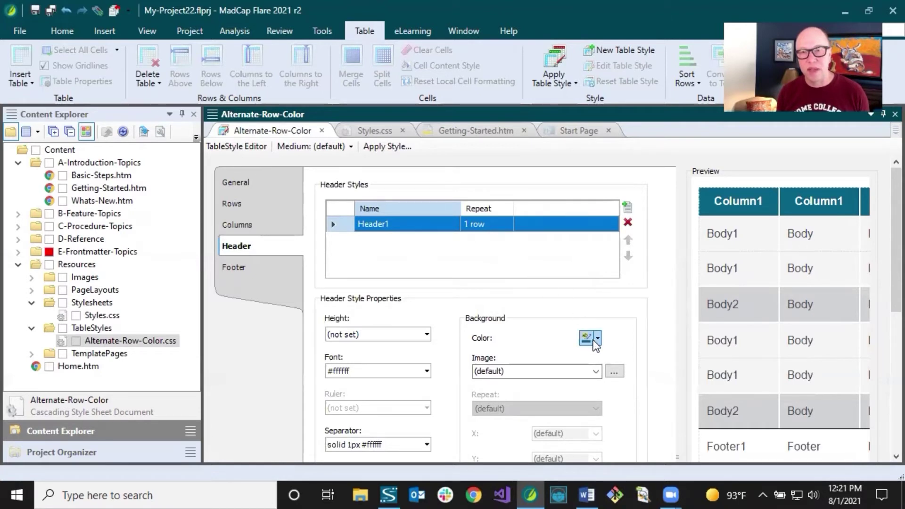
click(258, 267)
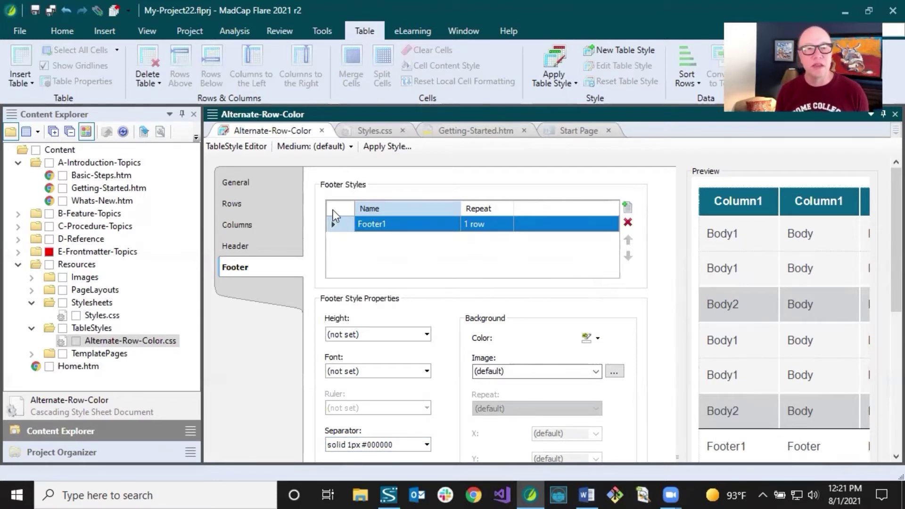
click(262, 182)
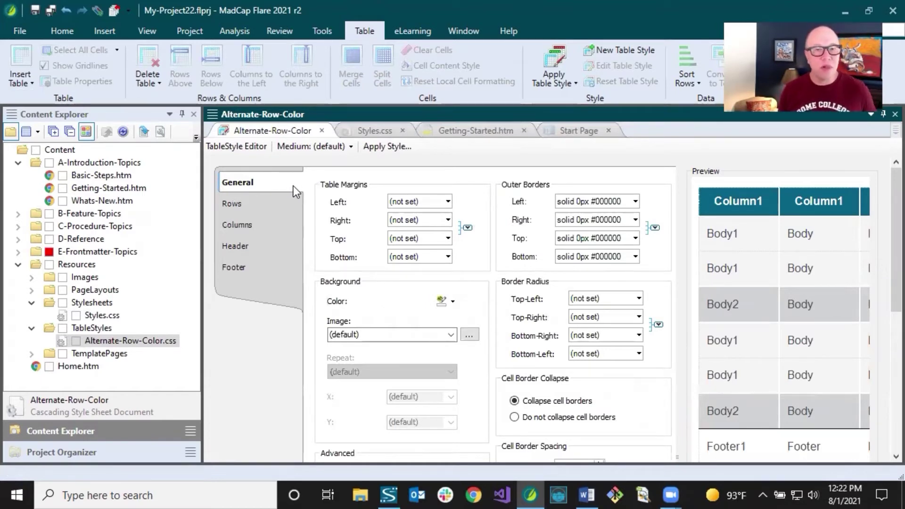
Apply the Alternate-Row-Color.css table style to the plain table above the captioned one in Getting-Started.htm and save the topic.
click(451, 128)
scroll(560, 266, up, 3)
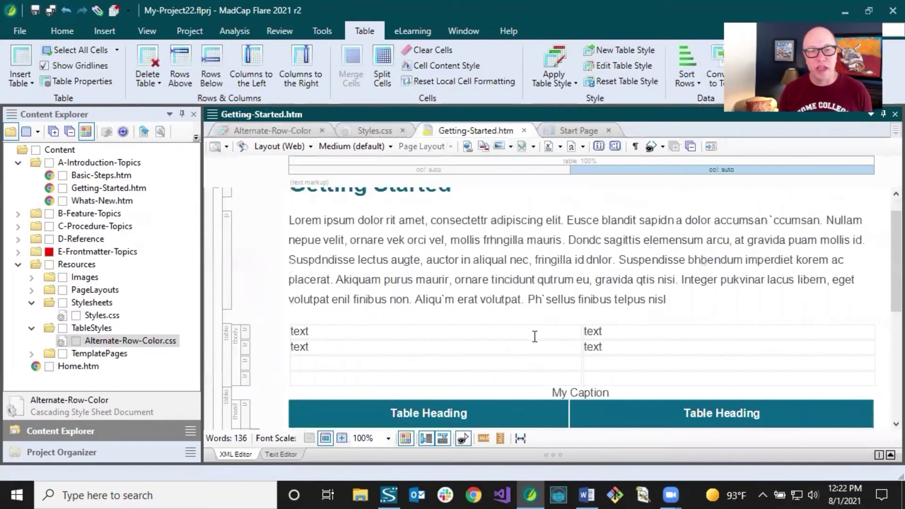
click(431, 333)
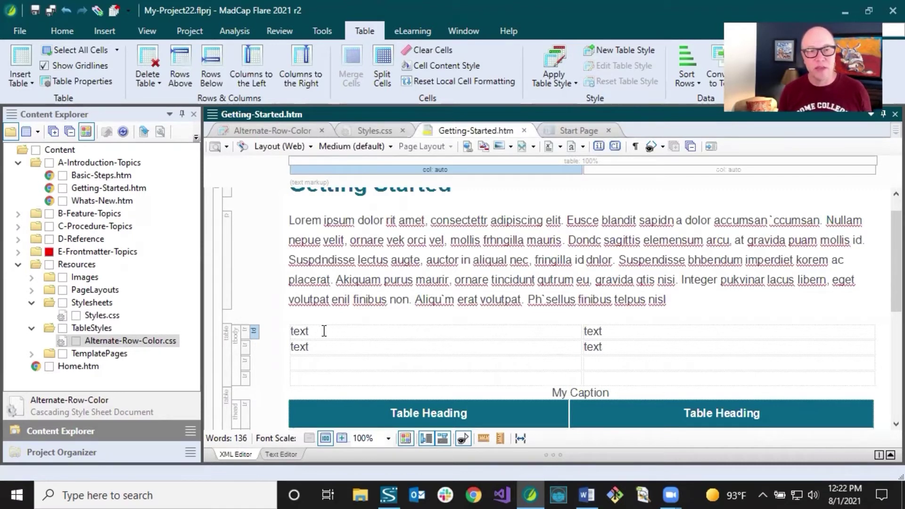
right_click(226, 338)
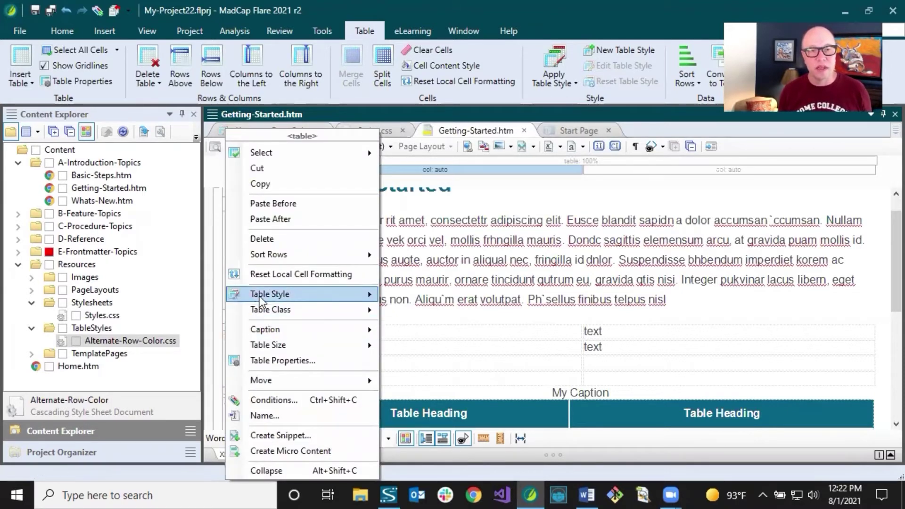
mouse_move(260, 296)
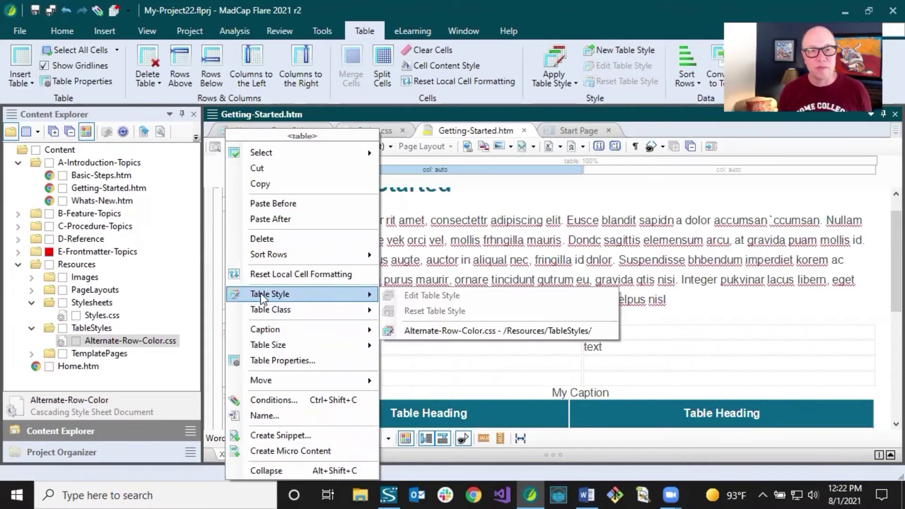
click(423, 330)
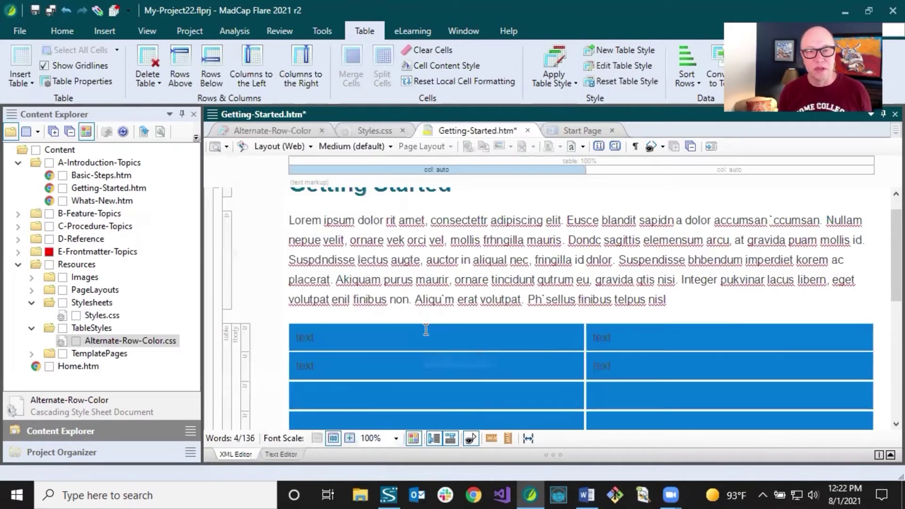
scroll(469, 363, down, 3)
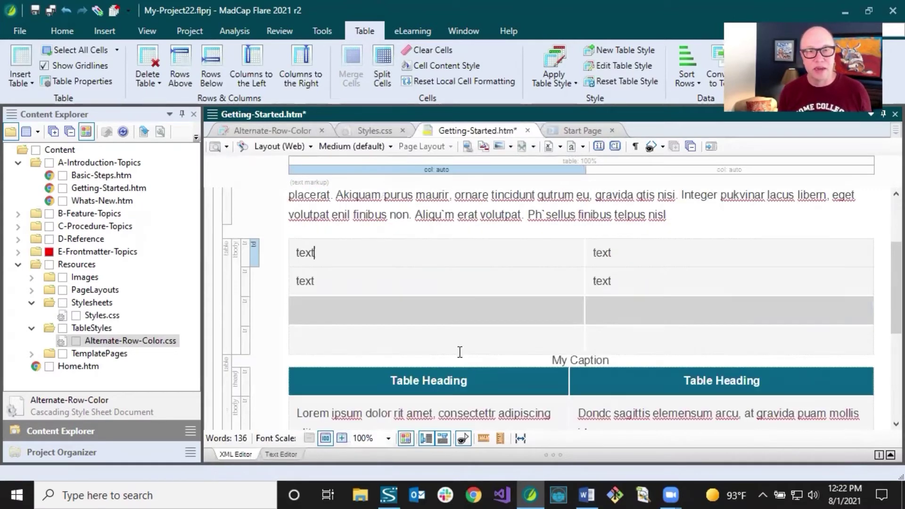
click(53, 12)
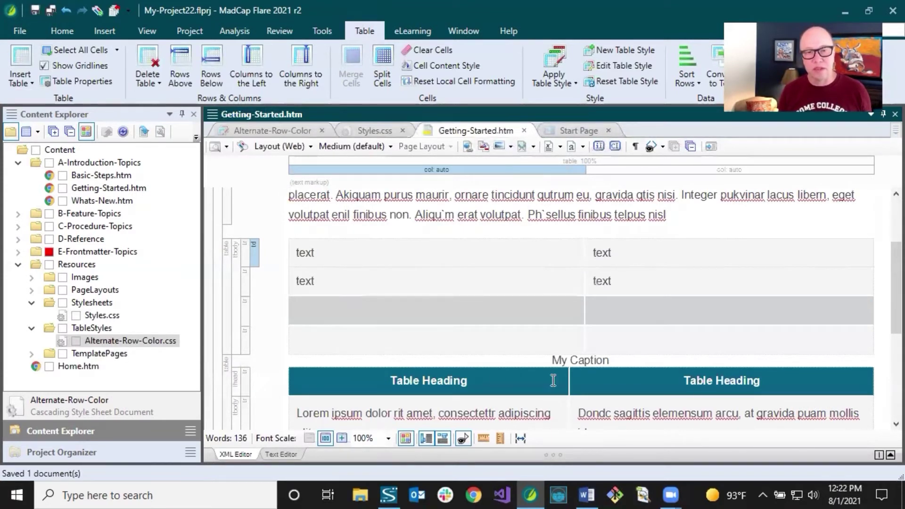
Give the newly styled table 1 header row and 1 footer row through its table properties.
click(349, 254)
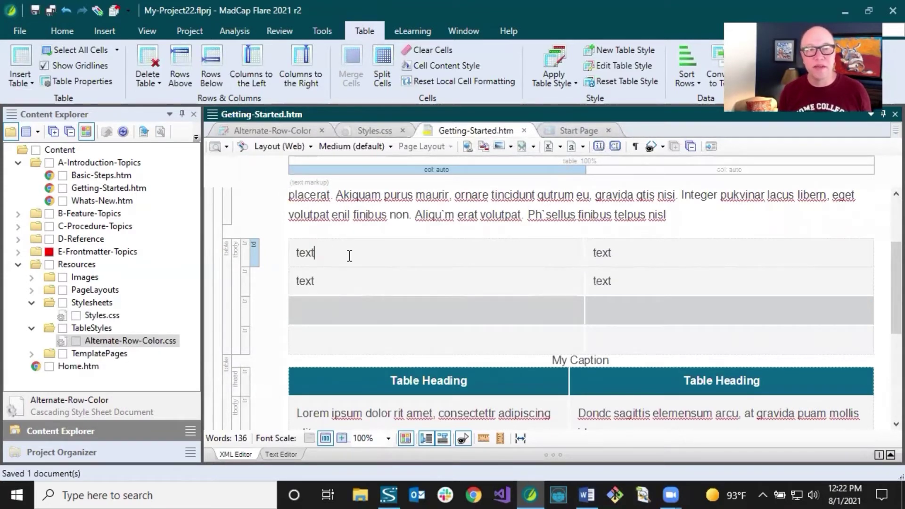
right_click(225, 245)
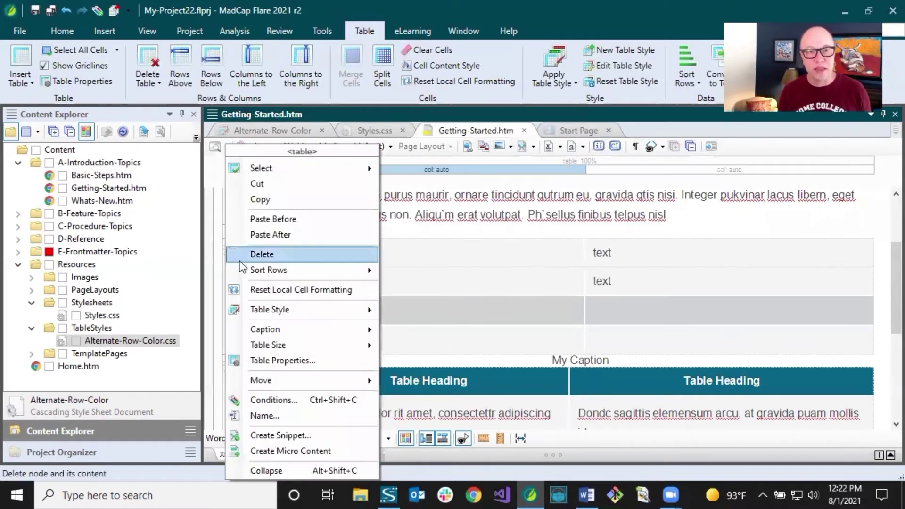
click(272, 357)
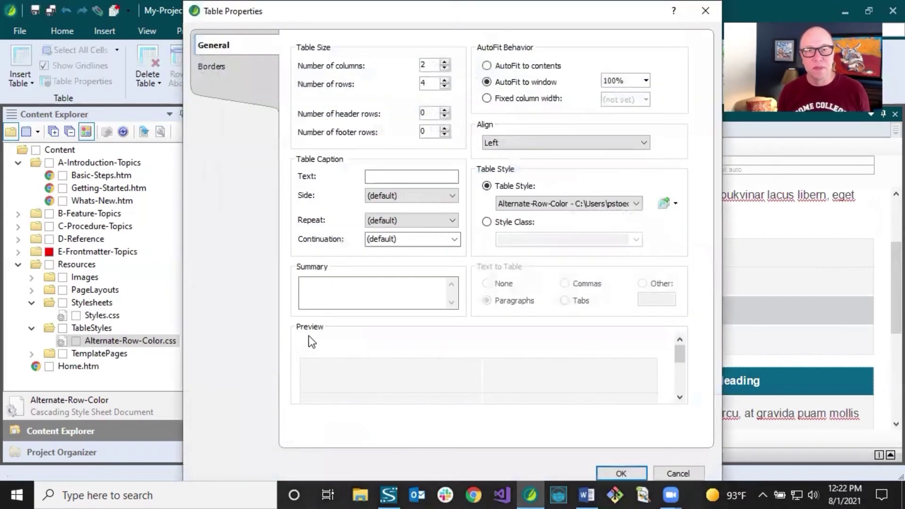
click(444, 110)
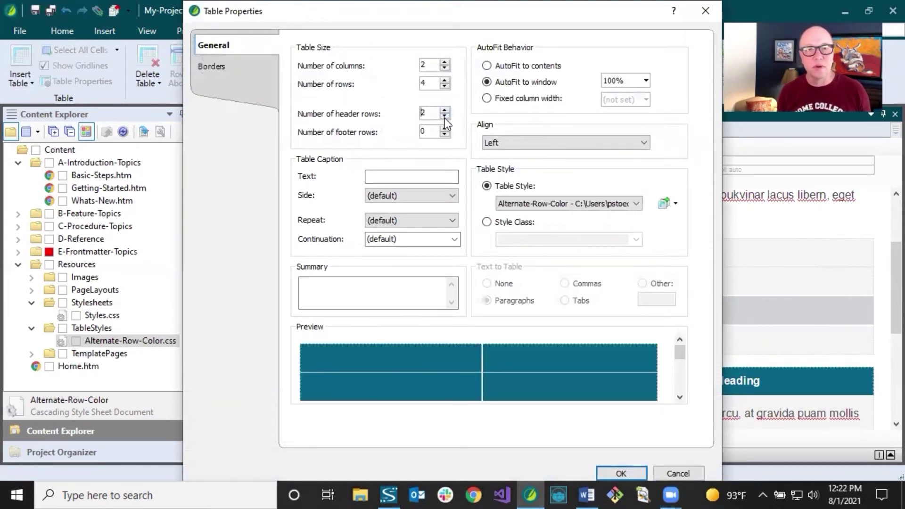
click(445, 129)
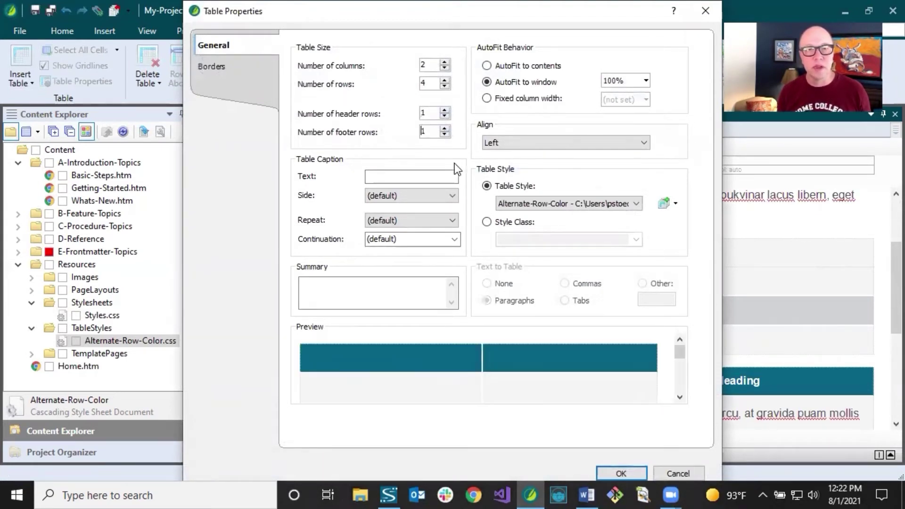
click(618, 473)
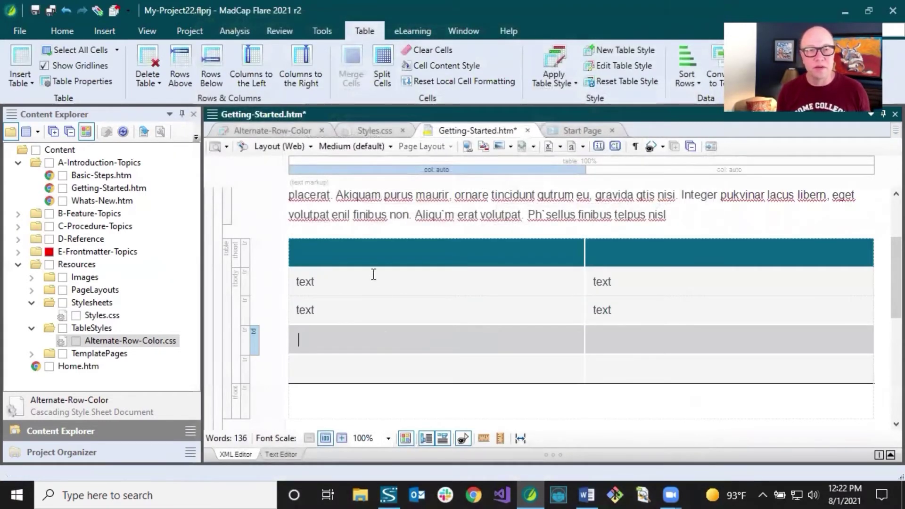
Fill the table's two header cells with the sample text "dsfd" and "sfds" and save the topic.
click(388, 253)
text(dsfd)
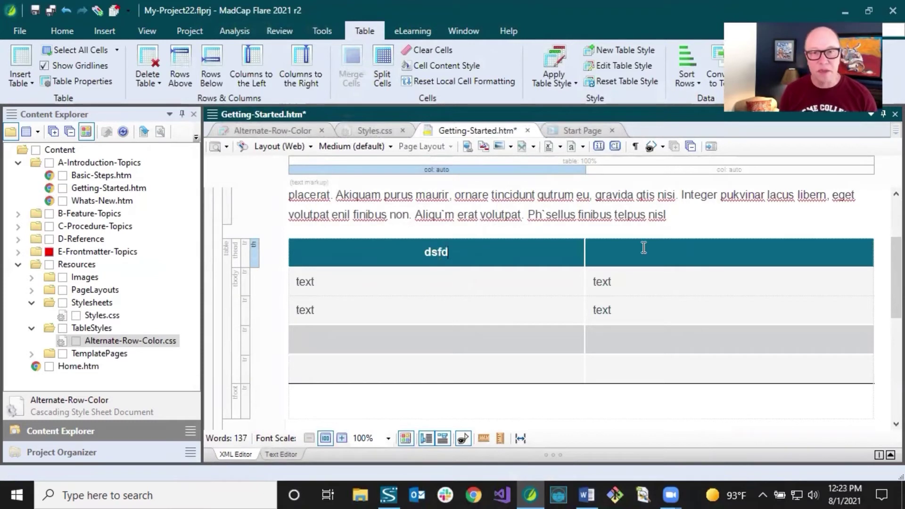
click(699, 244)
text(sfds)
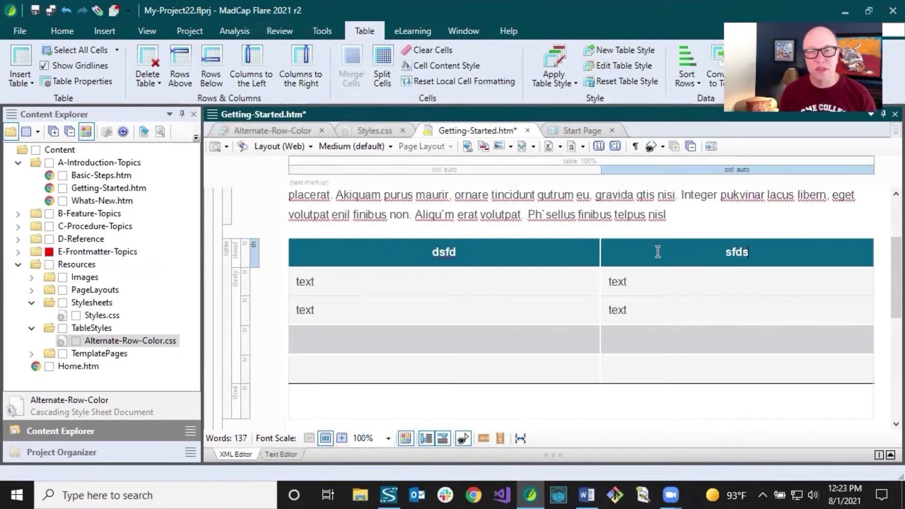
click(473, 250)
click(34, 10)
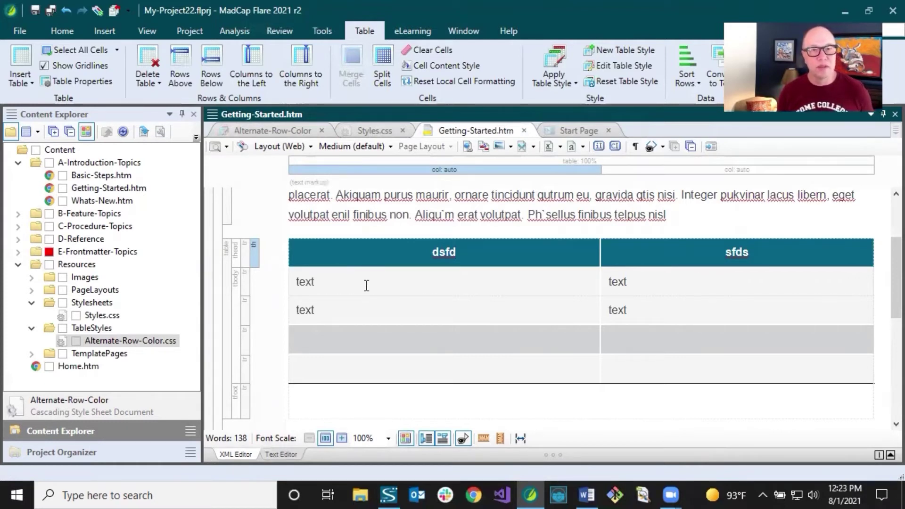
Check the mediums offered in the table stylesheet, then add a medium named ProductLineB to Styles.css and save it.
click(267, 128)
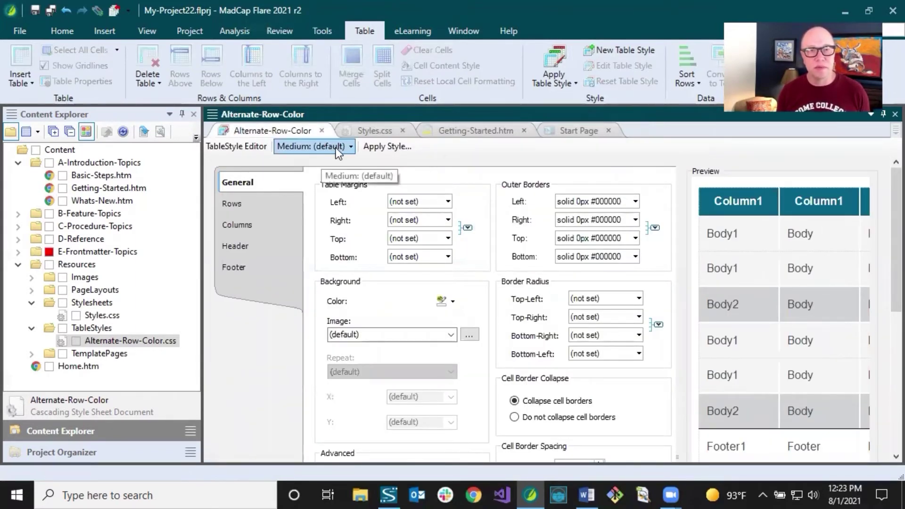
click(350, 147)
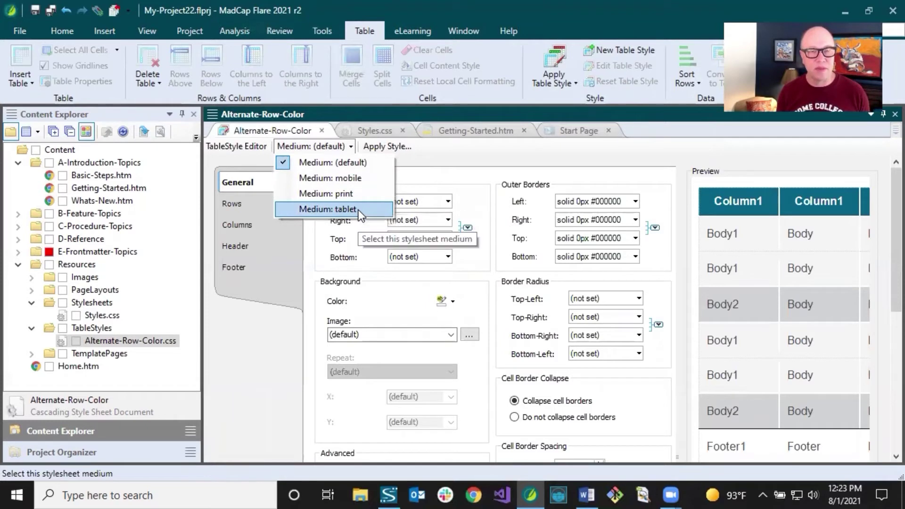
click(373, 132)
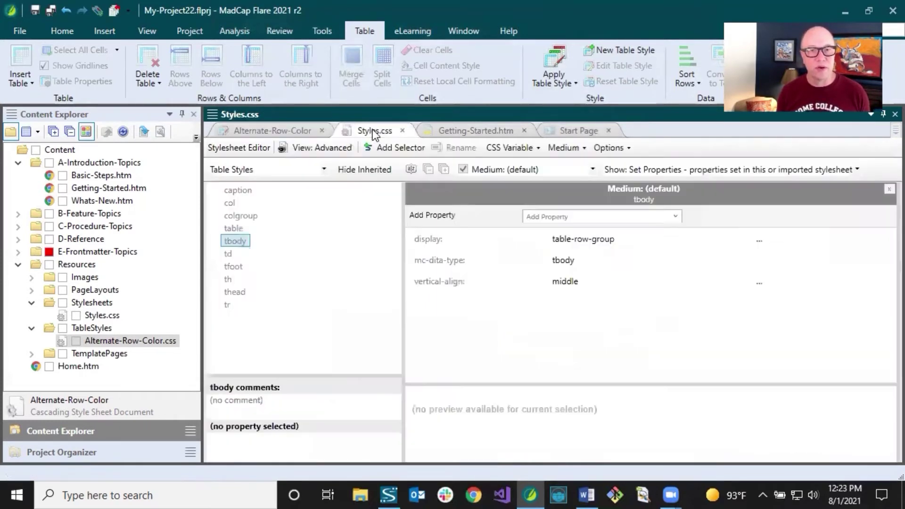
click(574, 149)
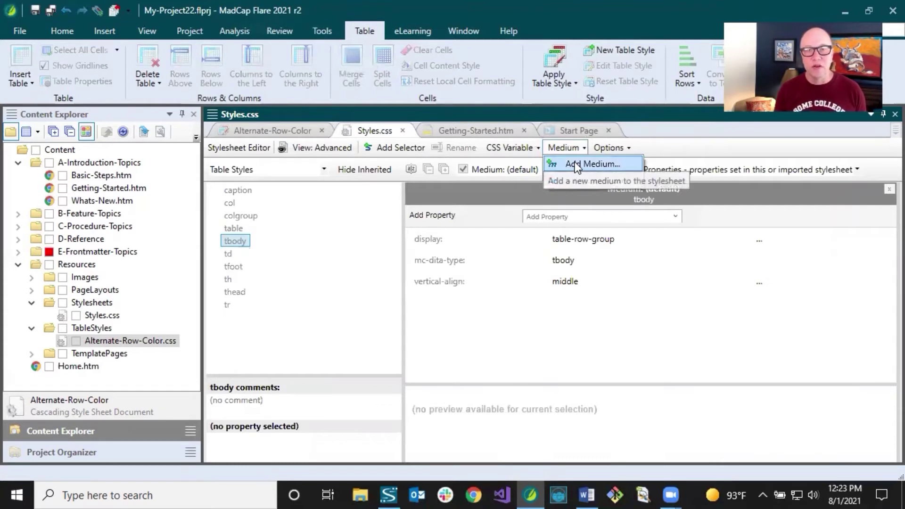
click(575, 162)
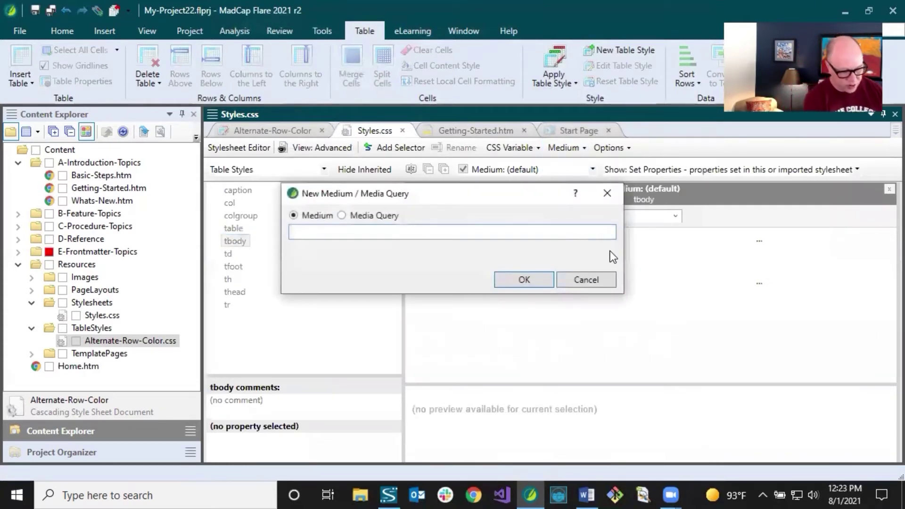
text(Product)
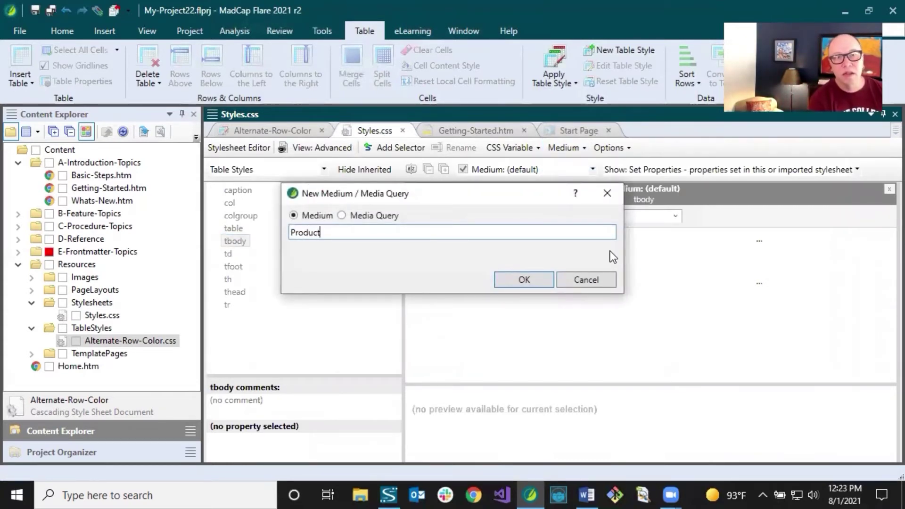
text(LineB)
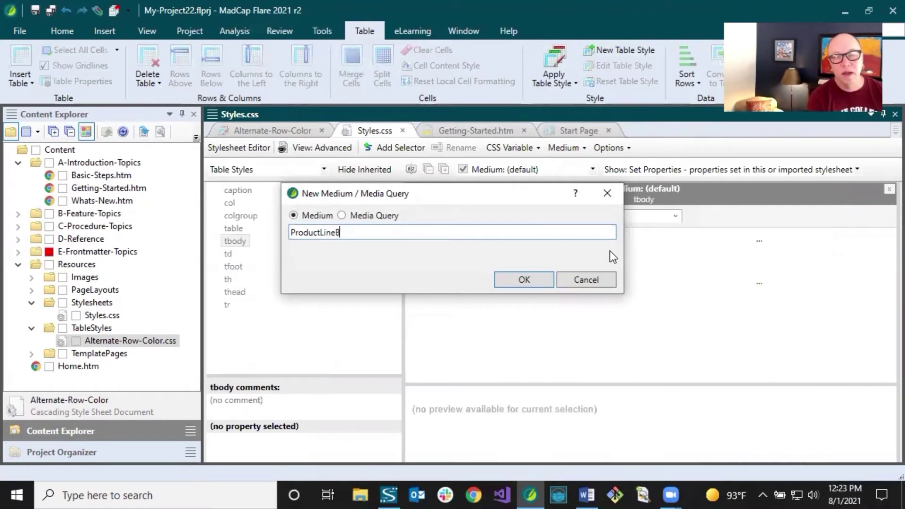
click(531, 282)
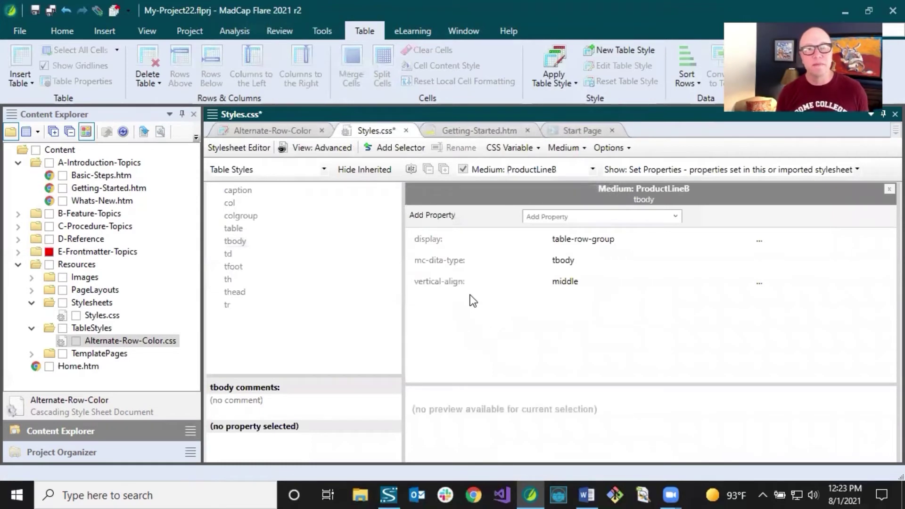
click(42, 9)
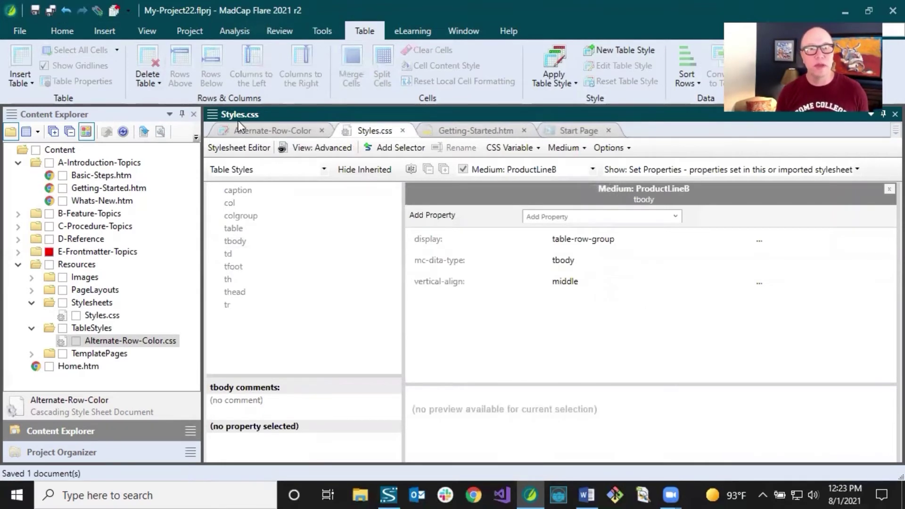
Switch the Alternate-Row-Color table stylesheet to the ProductLineB medium.
click(270, 131)
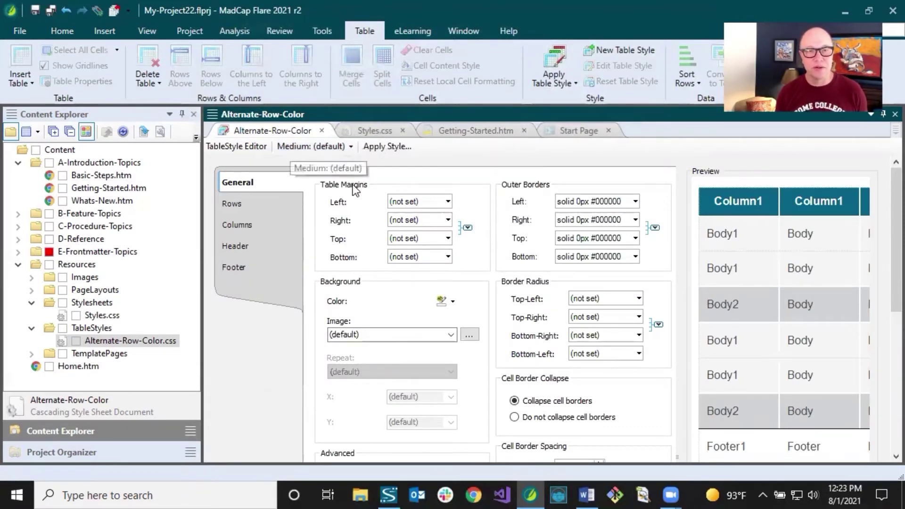
click(342, 146)
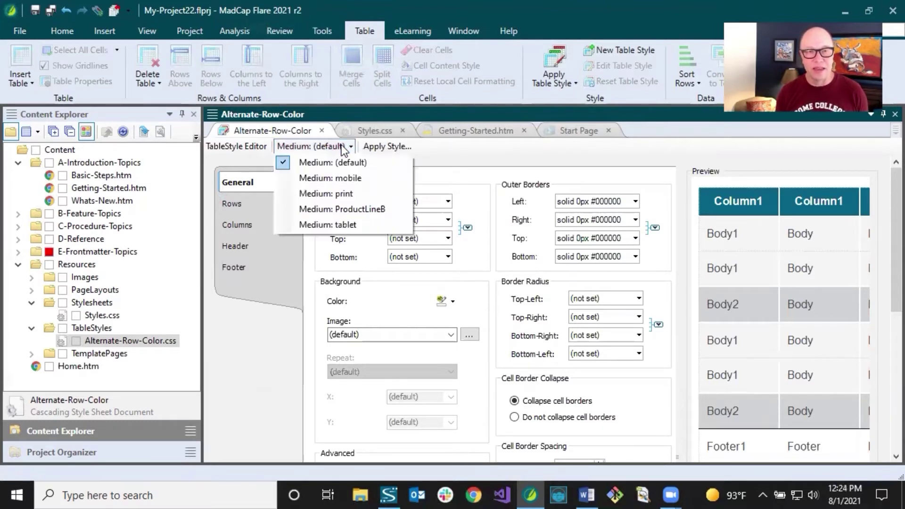
click(314, 208)
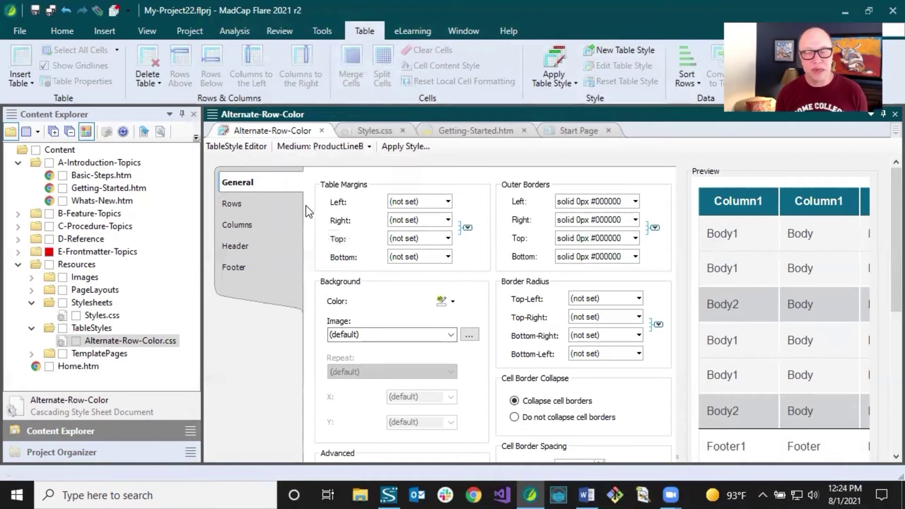
Set the background color of the Header1 style to light red for the ProductLineB medium.
click(281, 204)
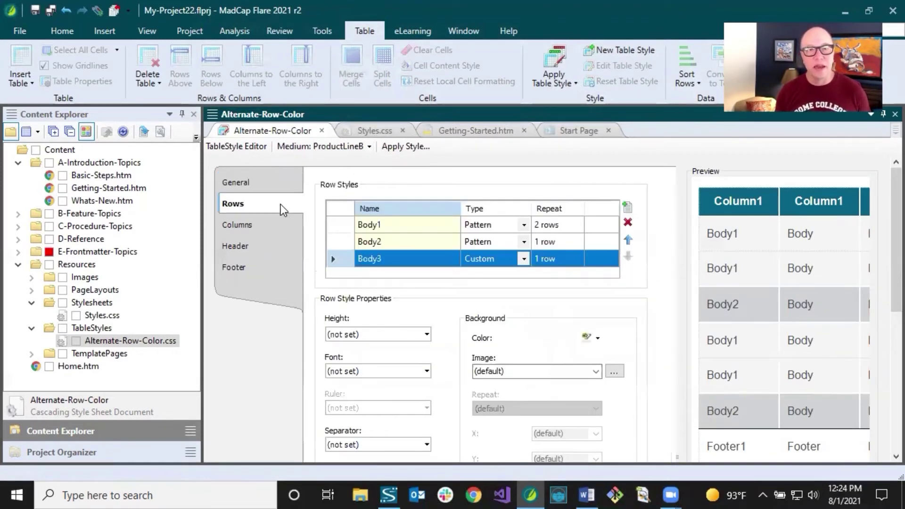
click(265, 247)
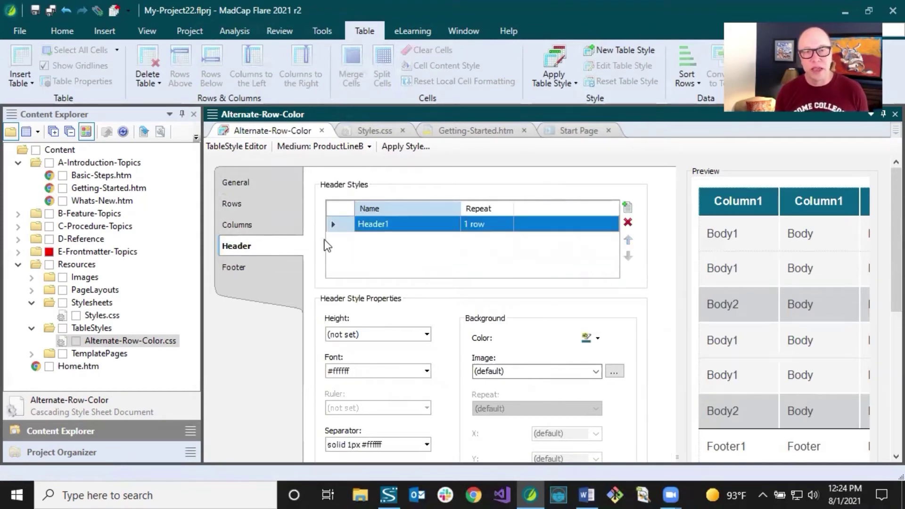
click(598, 338)
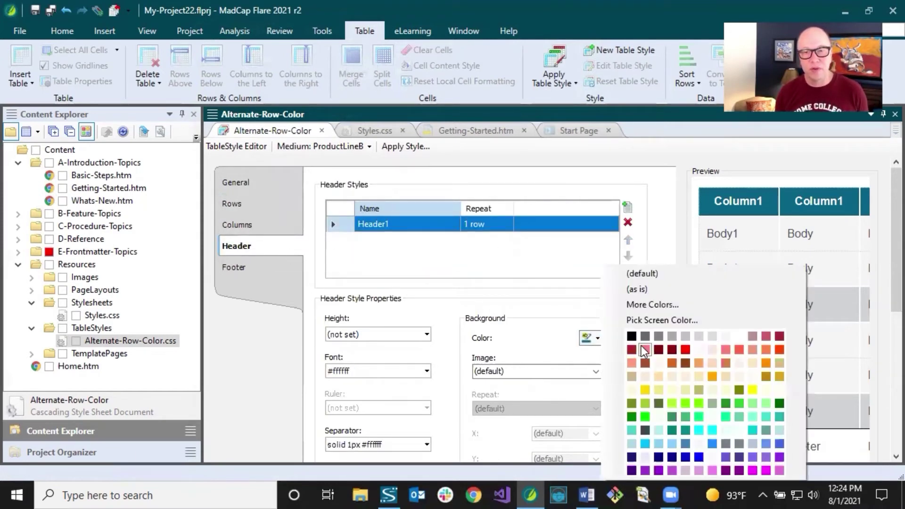
click(739, 350)
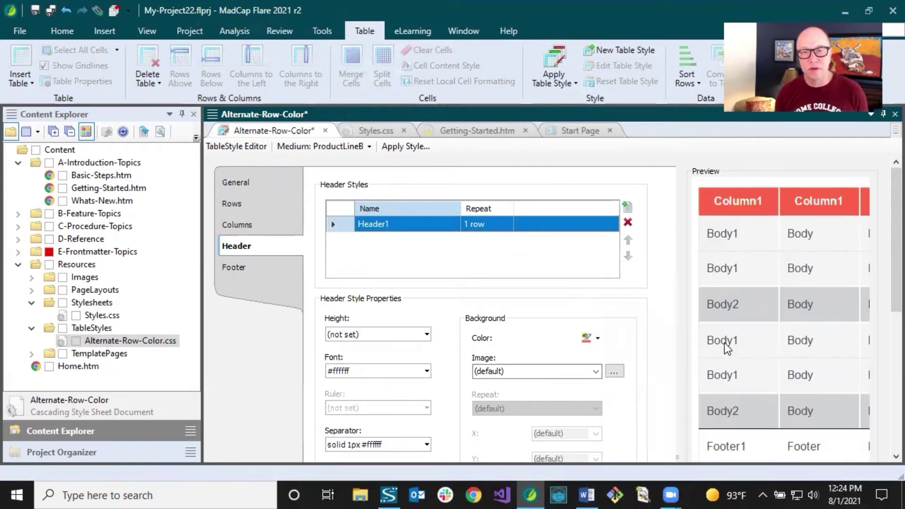
Save the table stylesheet changes and check the existing table's header row in the Getting-Started.htm topic.
click(50, 10)
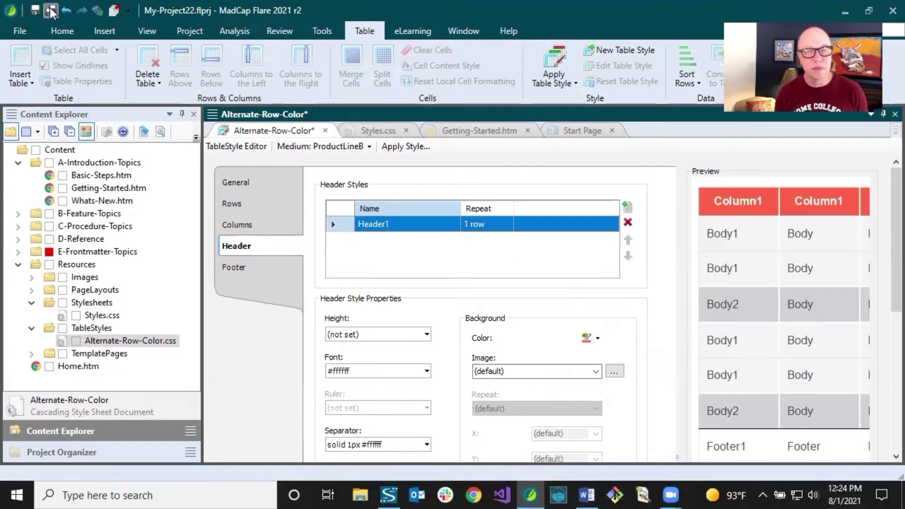
click(271, 175)
click(450, 131)
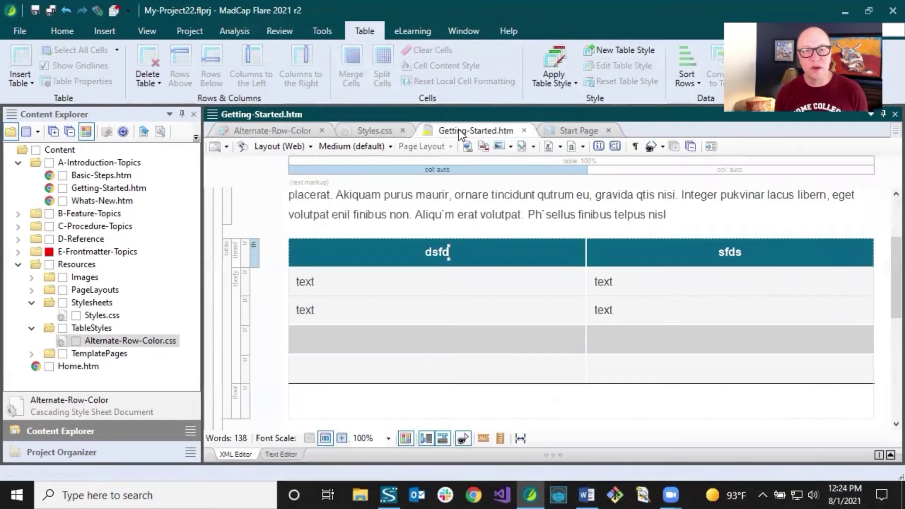
click(456, 253)
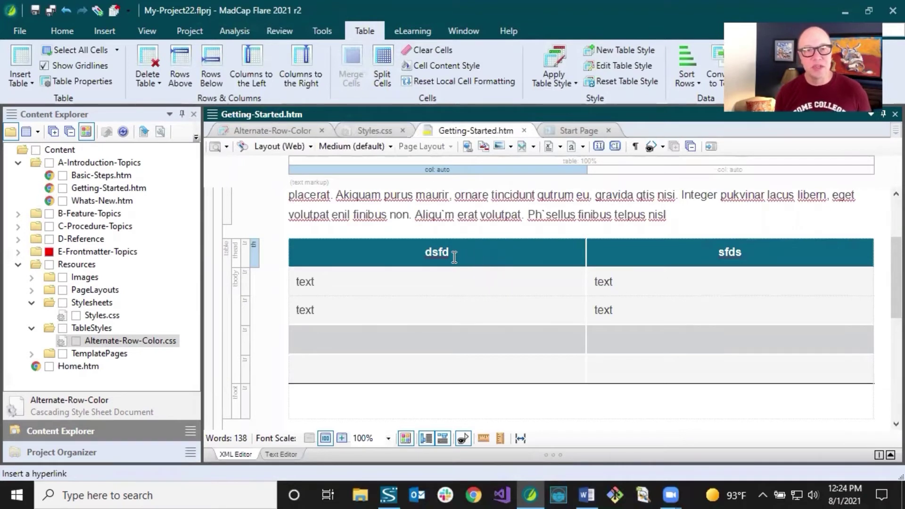
click(431, 252)
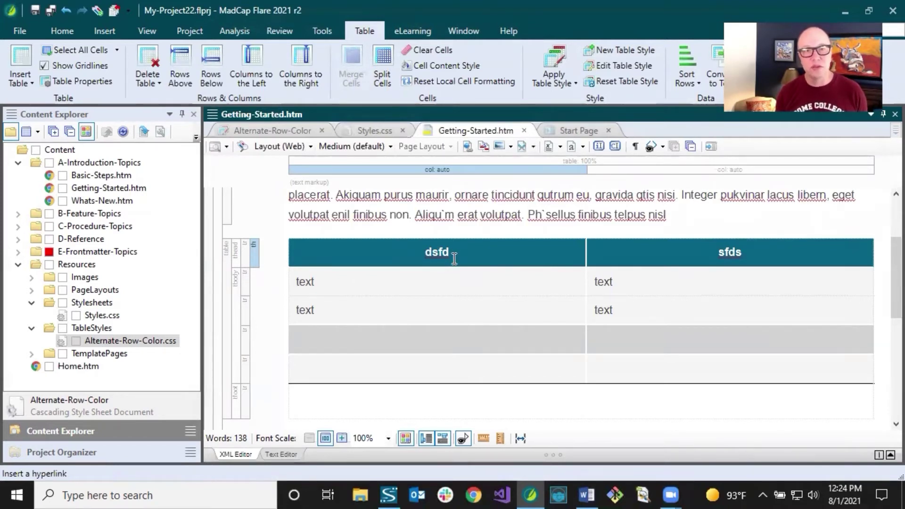
click(426, 252)
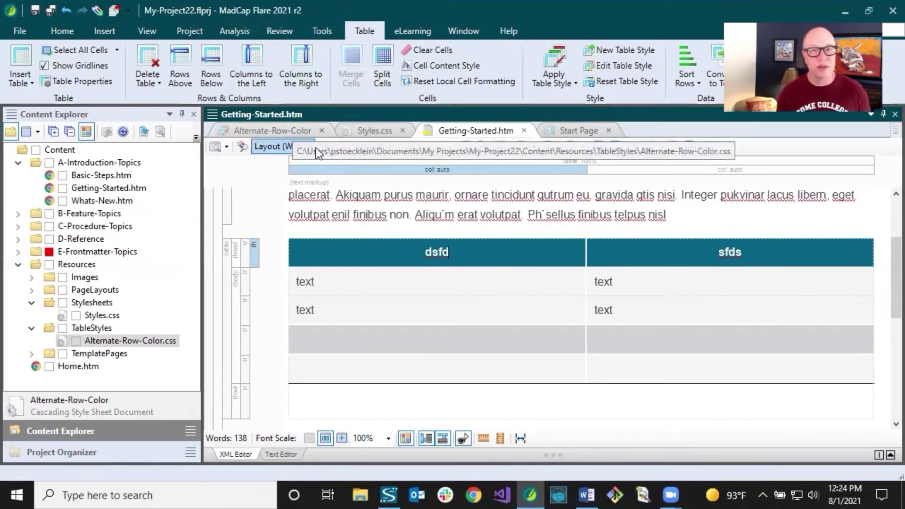
click(422, 213)
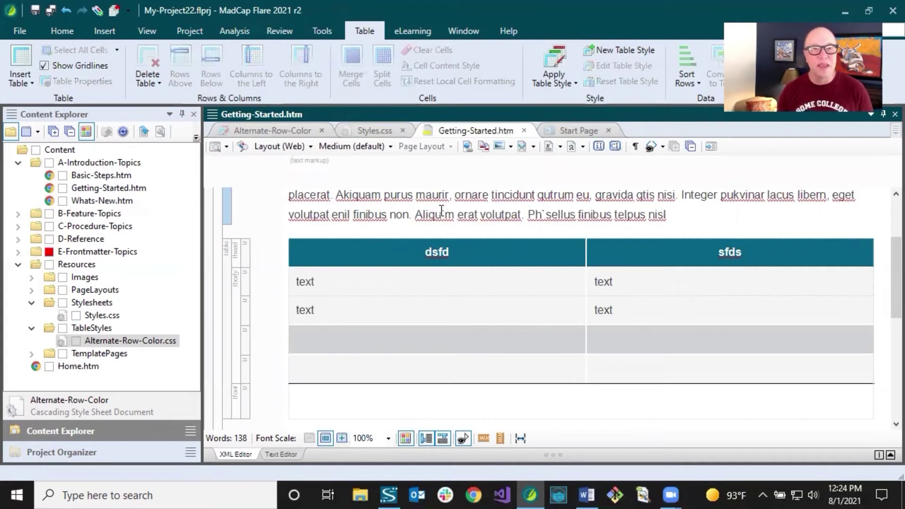
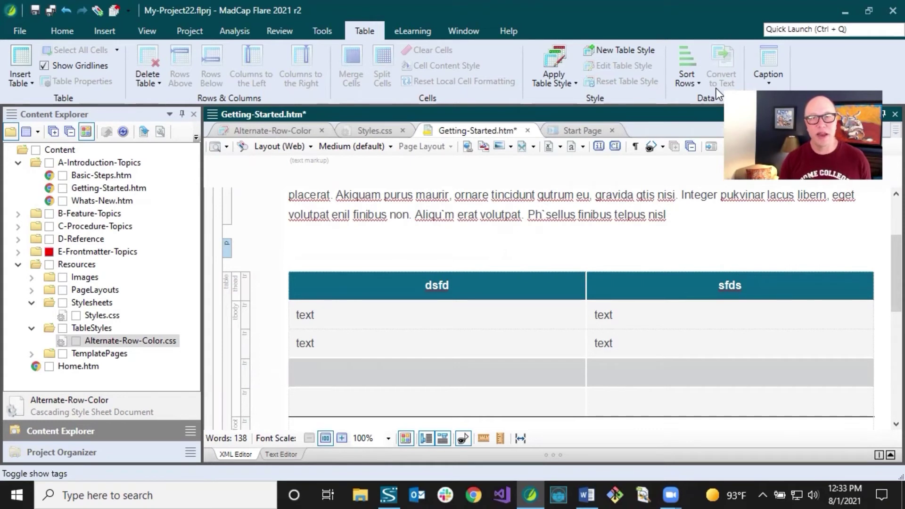
Insert a table with two columns and four rows above the existing table and fill its first two rows with "text".
click(24, 77)
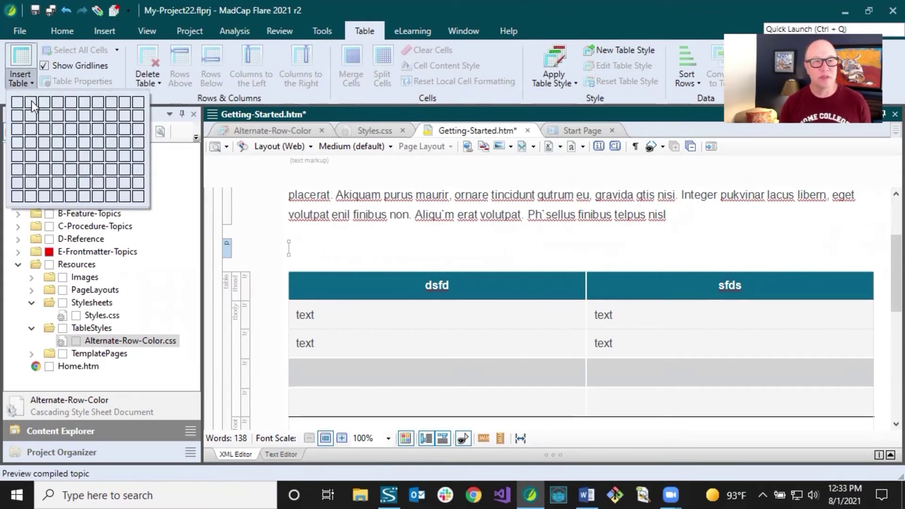
click(32, 139)
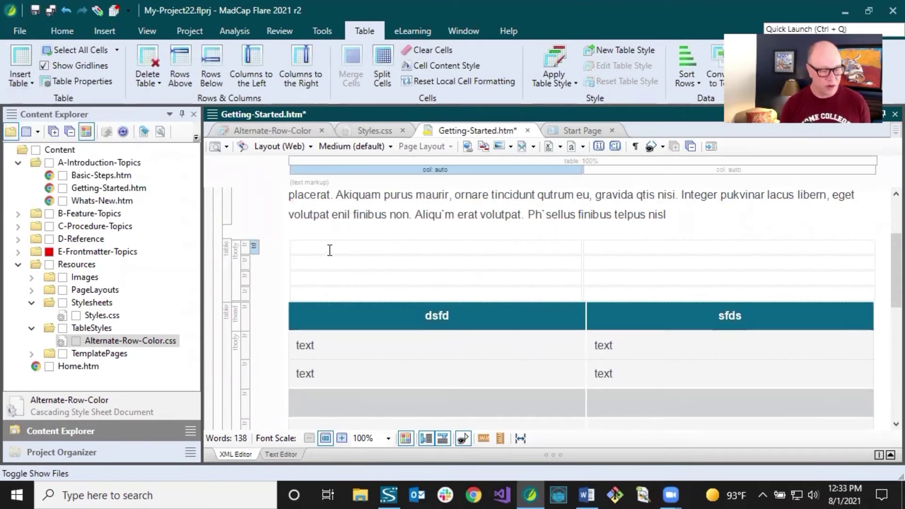
text(text)
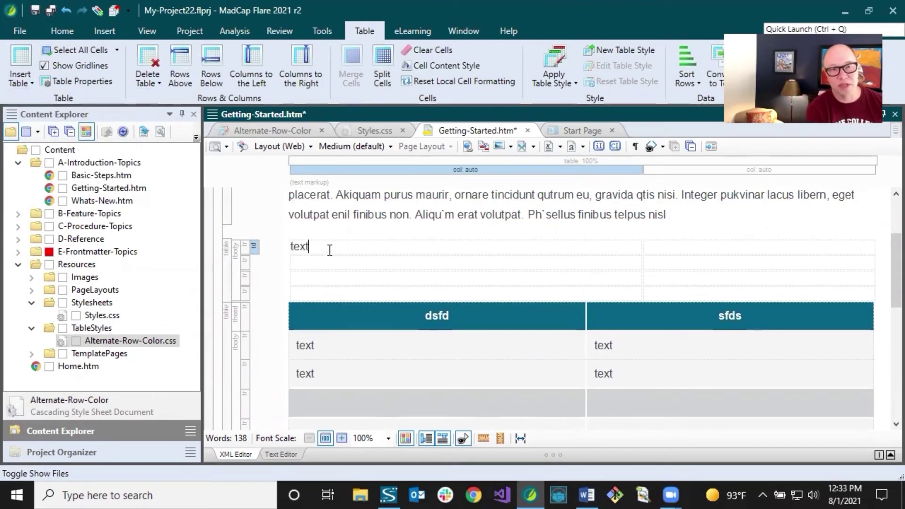
key(Tab)
text(tes)
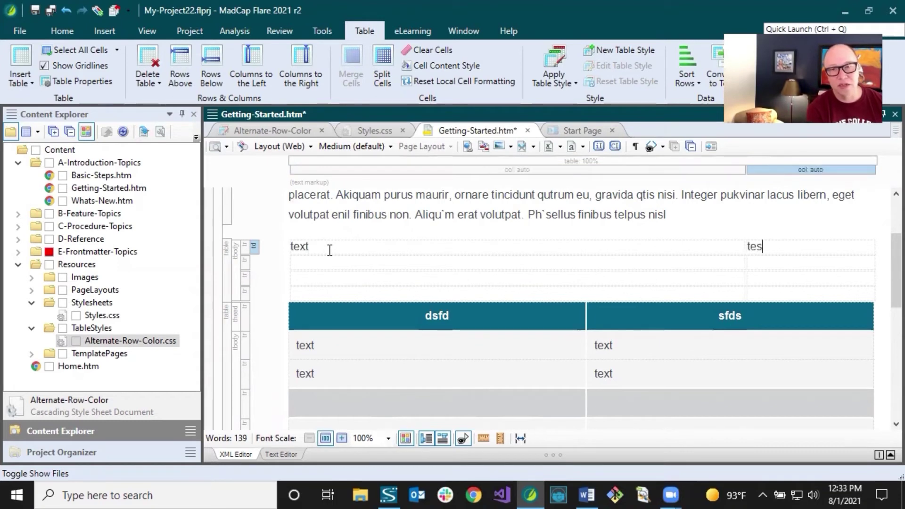
key(BackSpace)
text(xt)
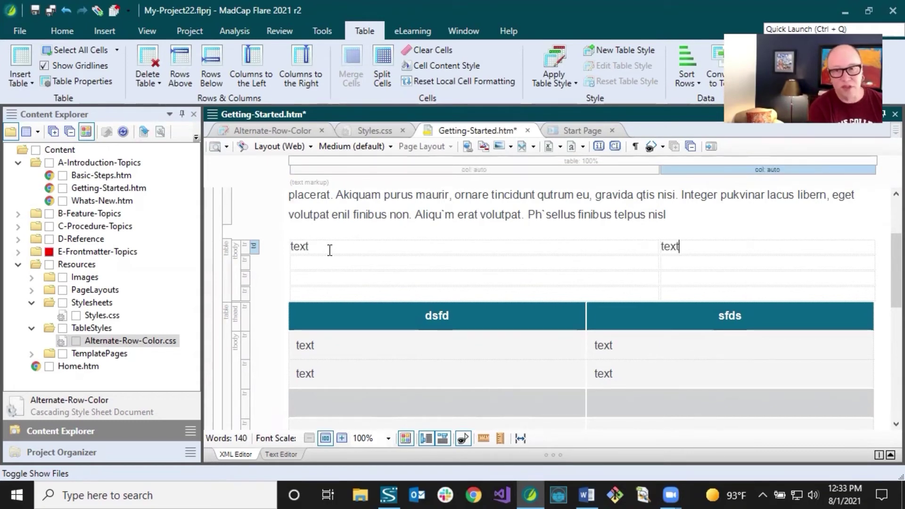
key(Tab)
text(text)
key(Tab)
text(text)
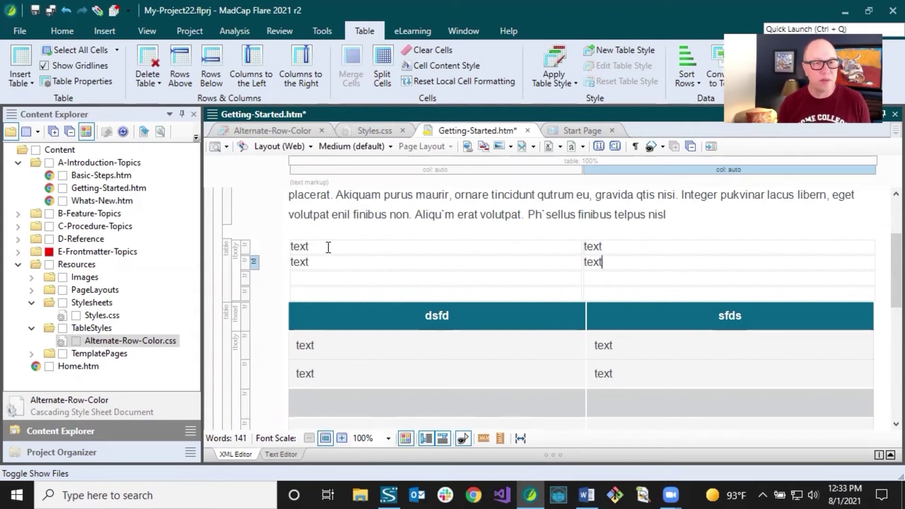
Examine the structure tags of the first-column cells in the new unstyled table.
click(328, 247)
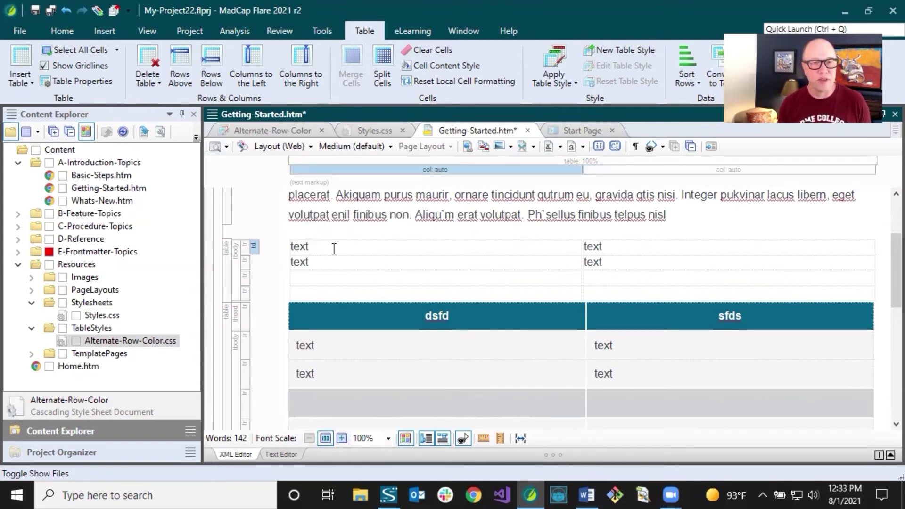
click(310, 262)
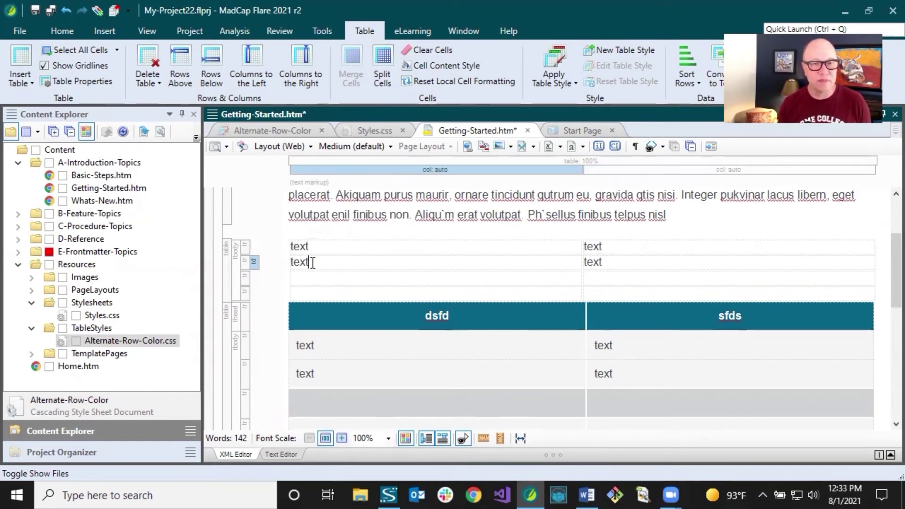
click(315, 276)
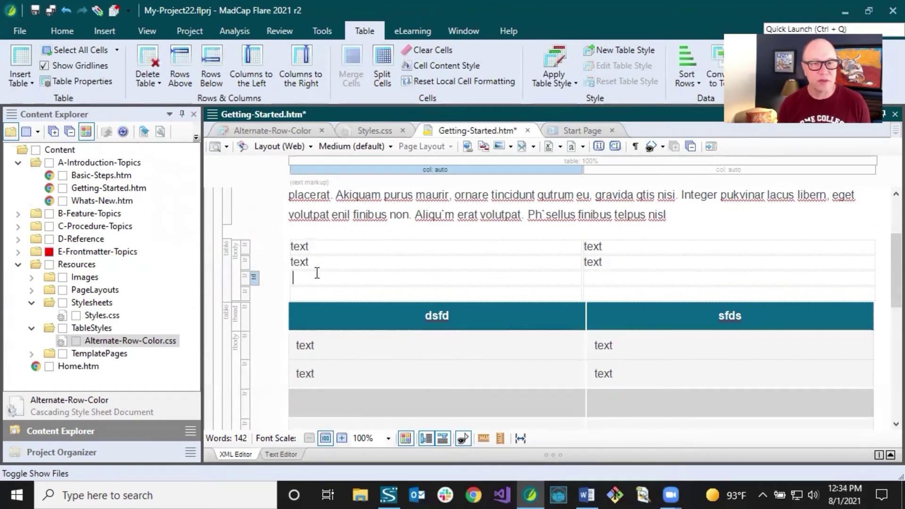
click(316, 262)
click(313, 247)
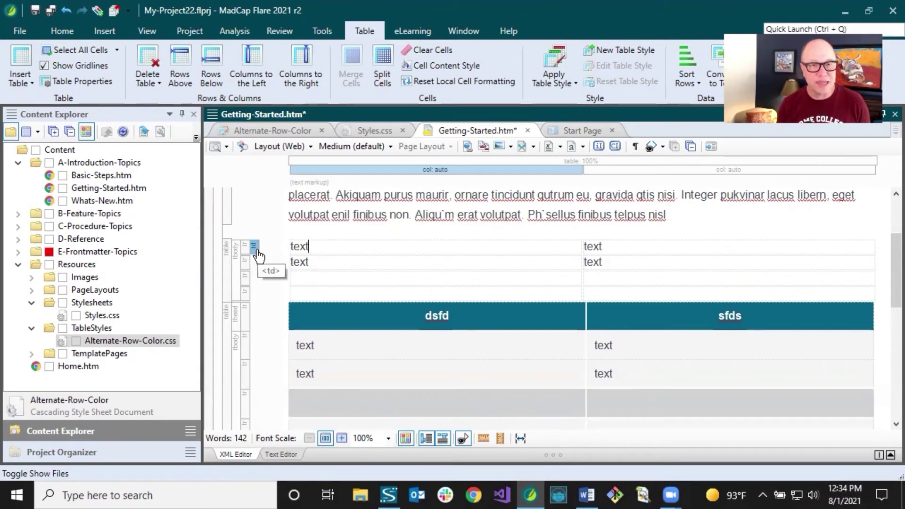
click(298, 260)
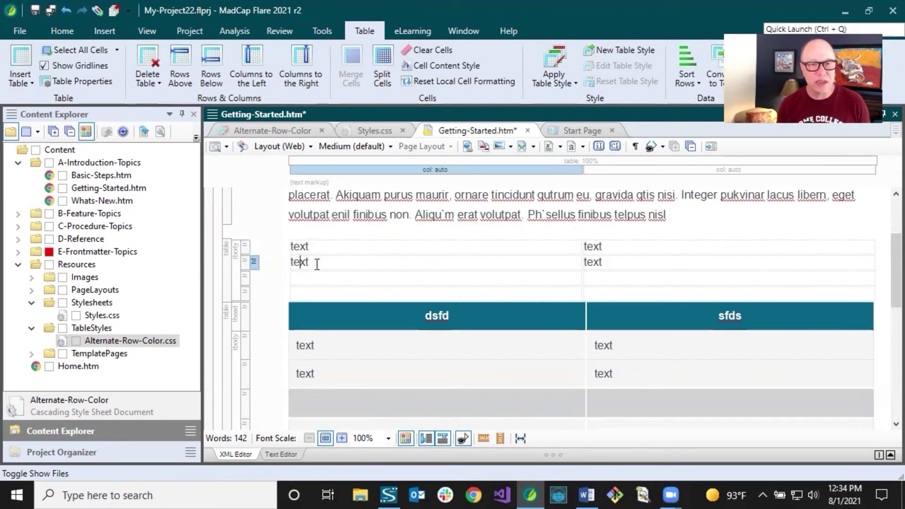
Add a second paragraph reading "text" to the first cell of the new table's first row.
click(318, 247)
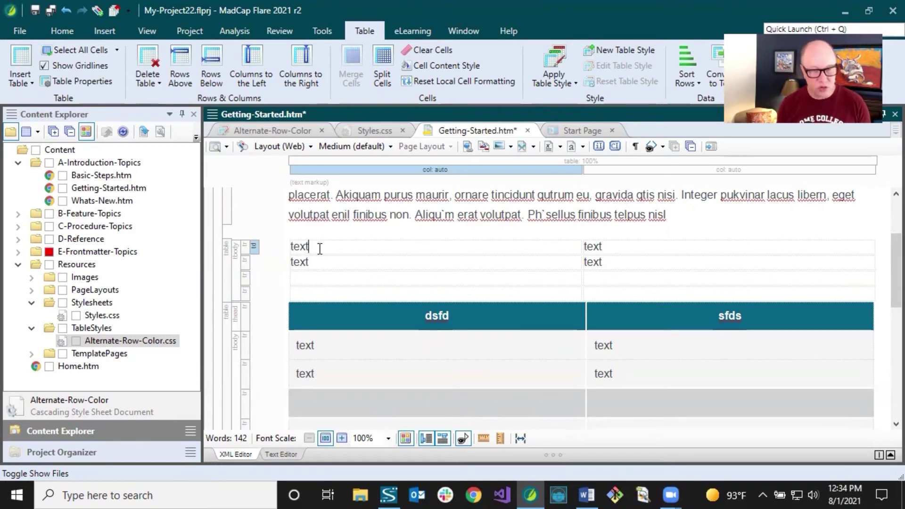
key(Return)
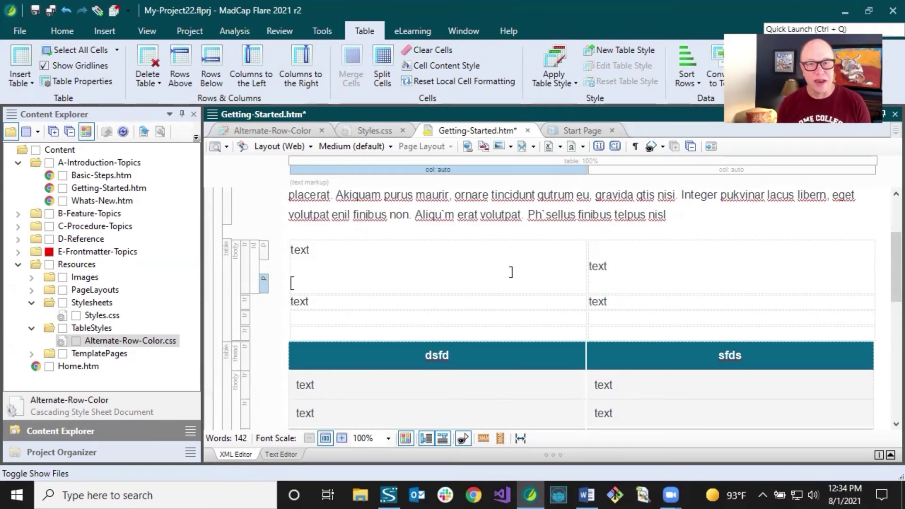
click(612, 267)
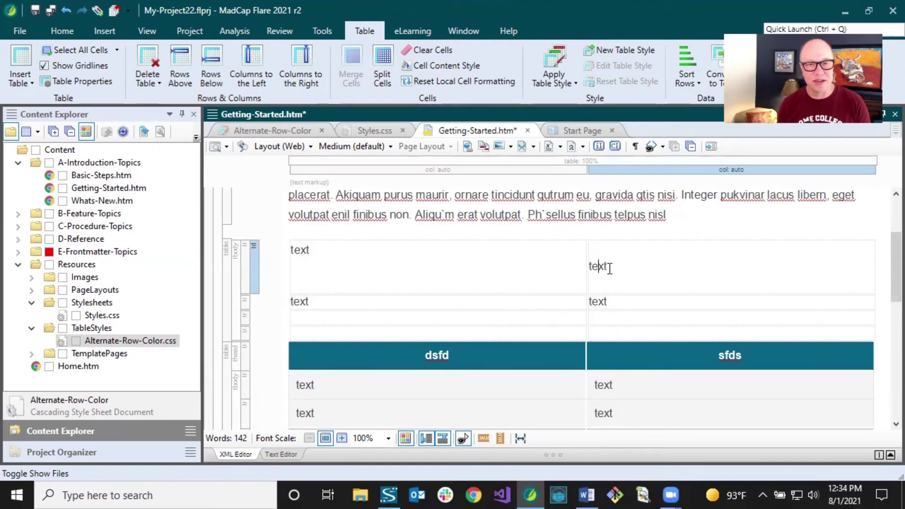
click(303, 251)
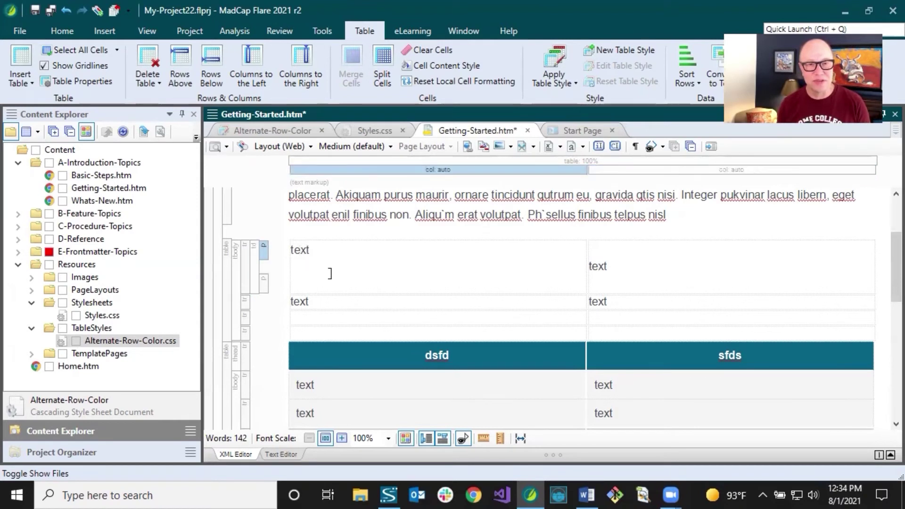
click(367, 283)
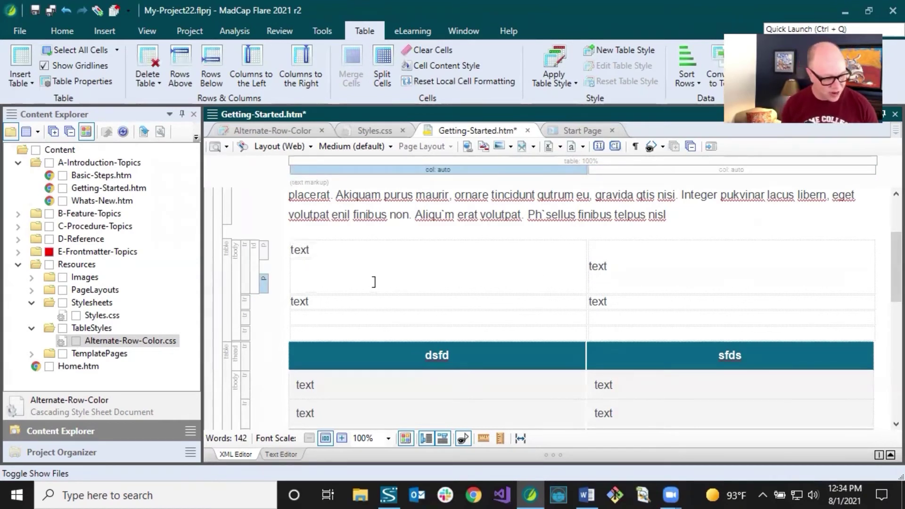
text(text)
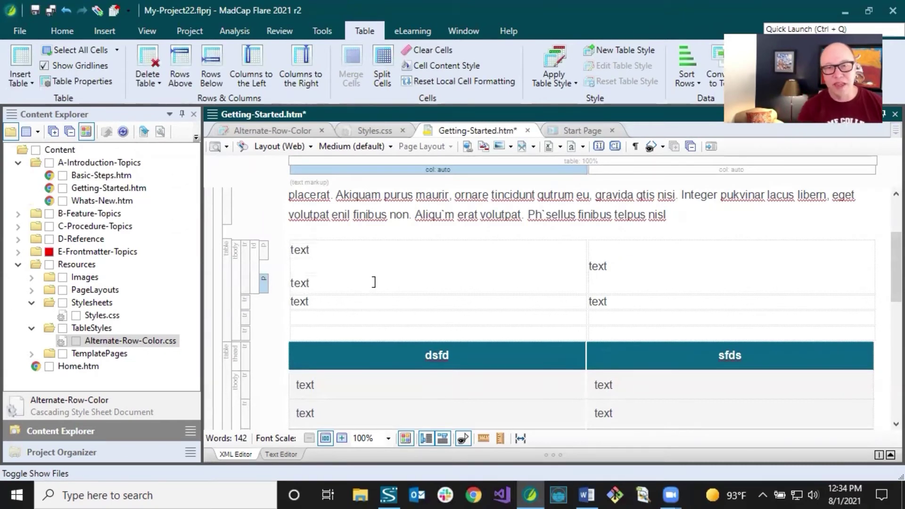
Add a second paragraph reading "text" to the second cell of the new table's second row and save the topic.
click(627, 302)
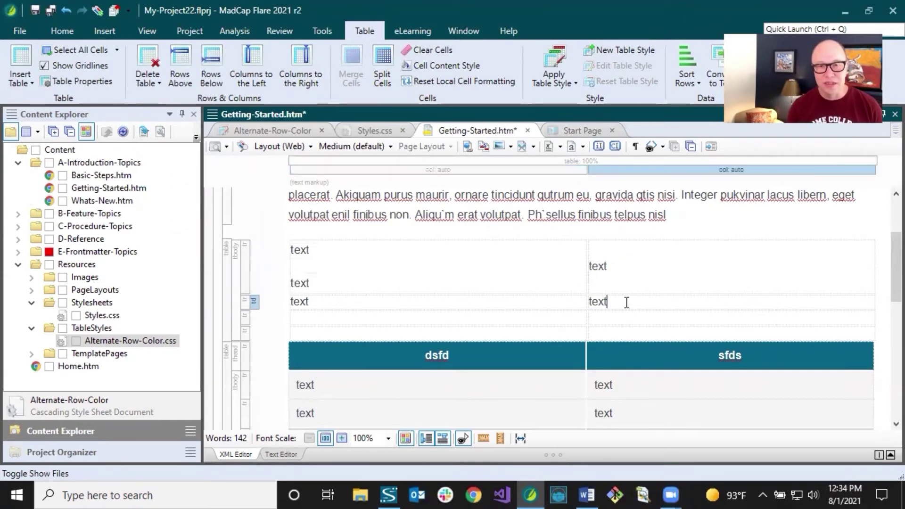
key(Return)
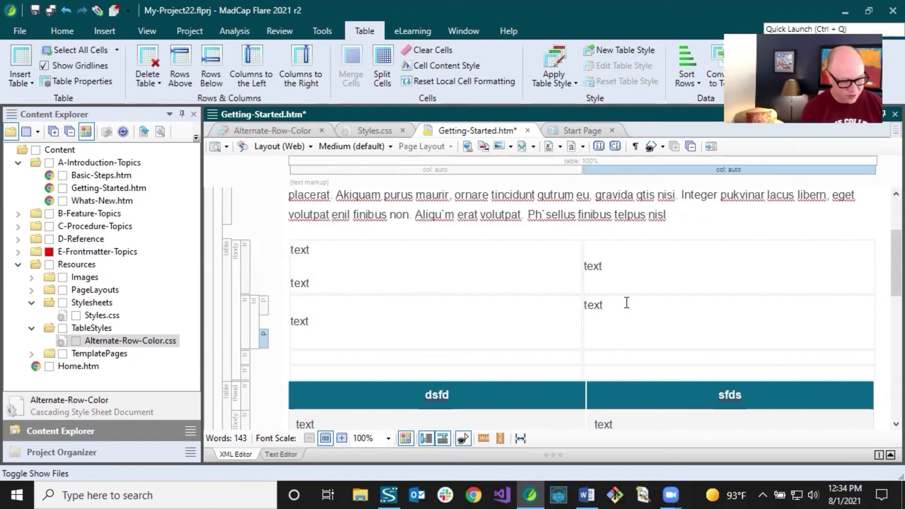
text(text)
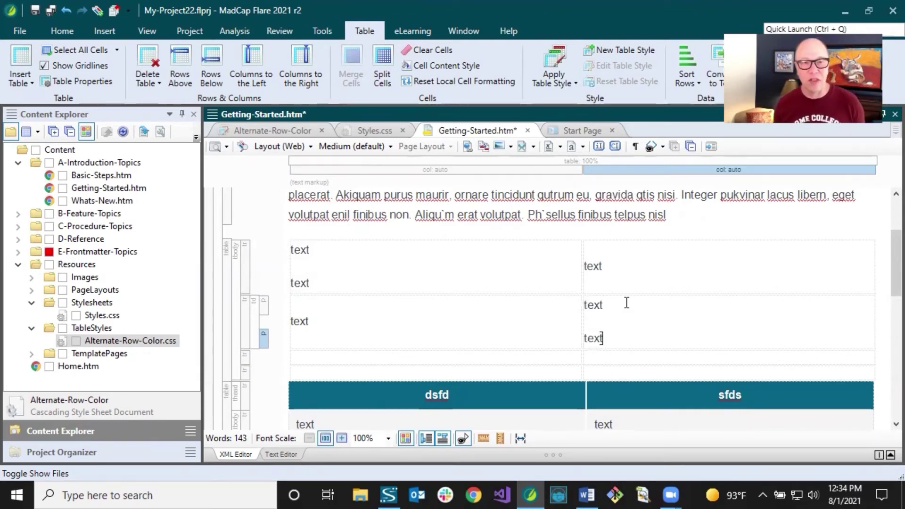
click(49, 11)
click(357, 283)
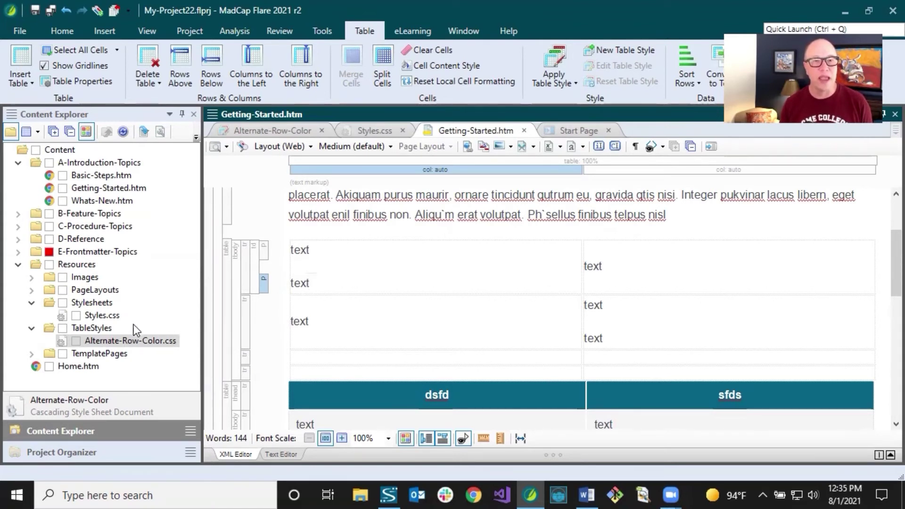
Preview the factory table style templates and add a table style named Basic, based on Basic.css, to the TableStyles folder.
right_click(94, 332)
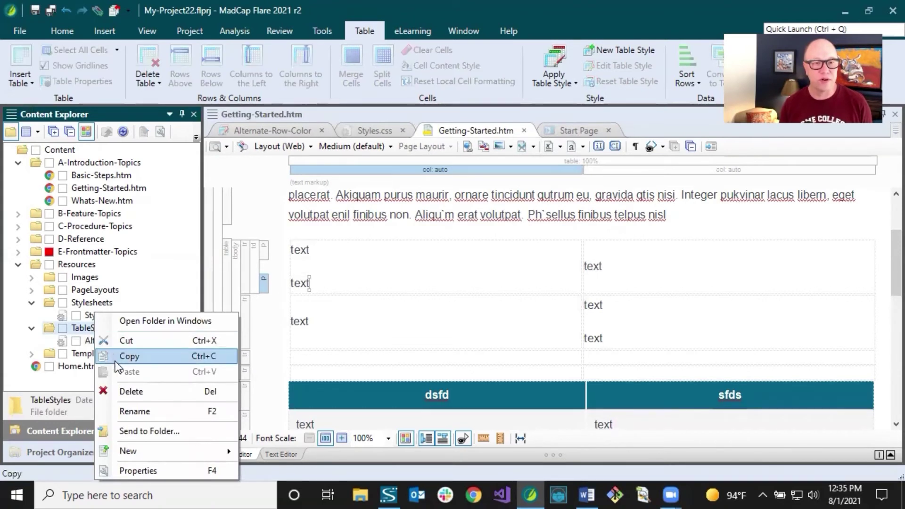
mouse_move(222, 456)
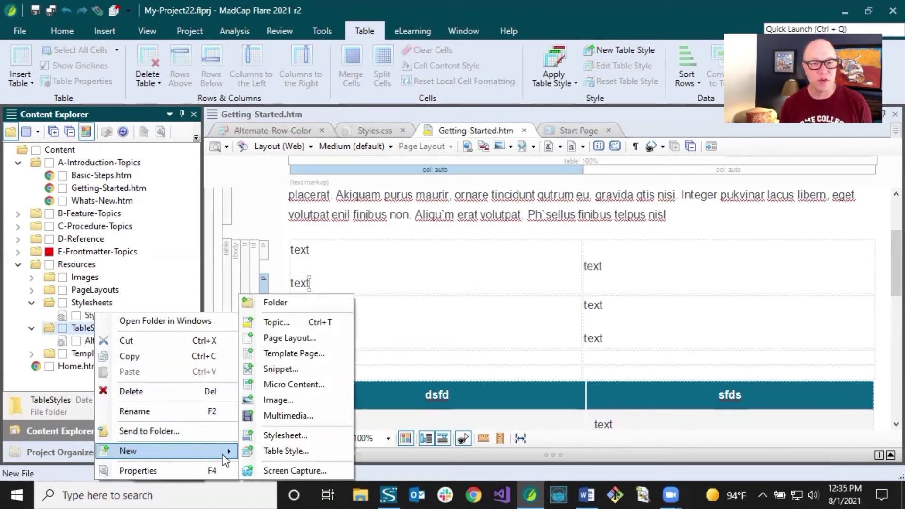
click(271, 450)
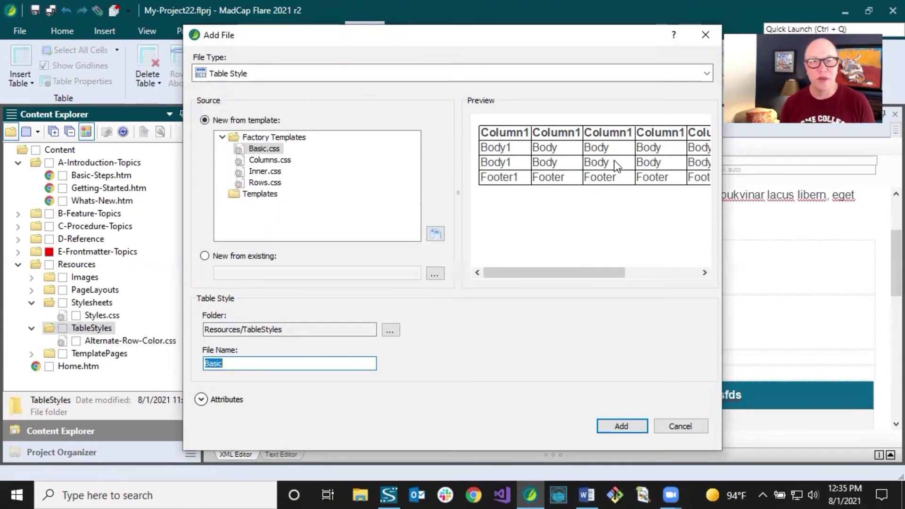
click(258, 160)
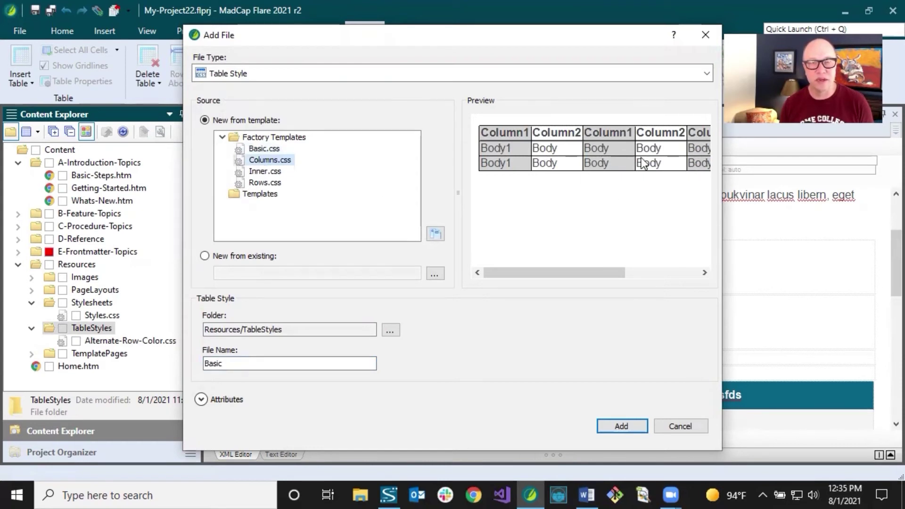
click(256, 172)
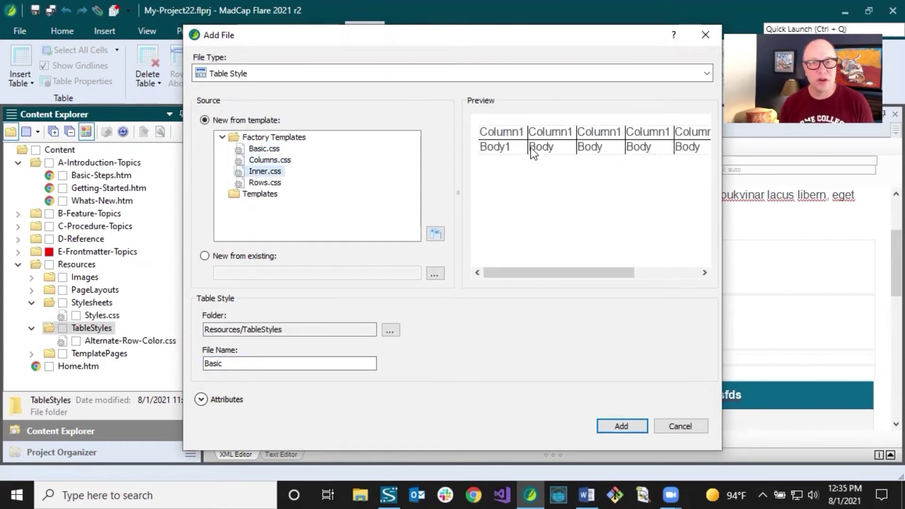
click(264, 185)
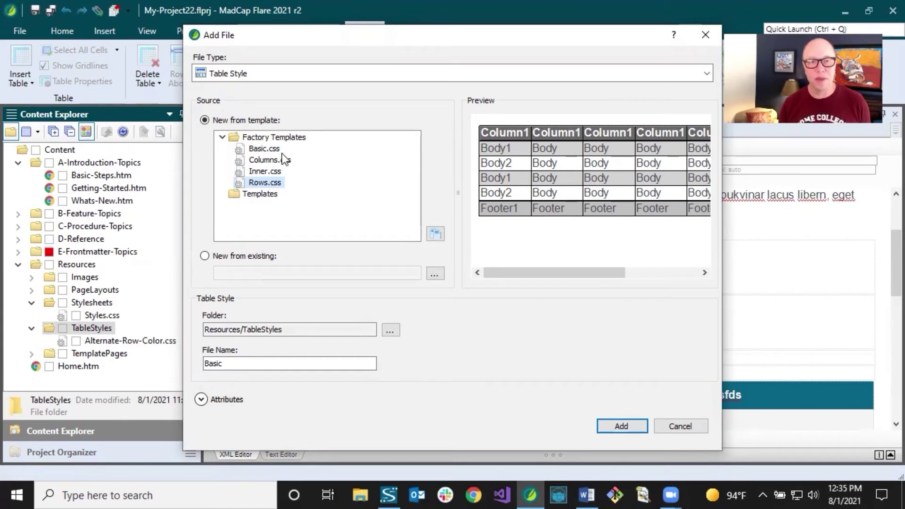
click(270, 150)
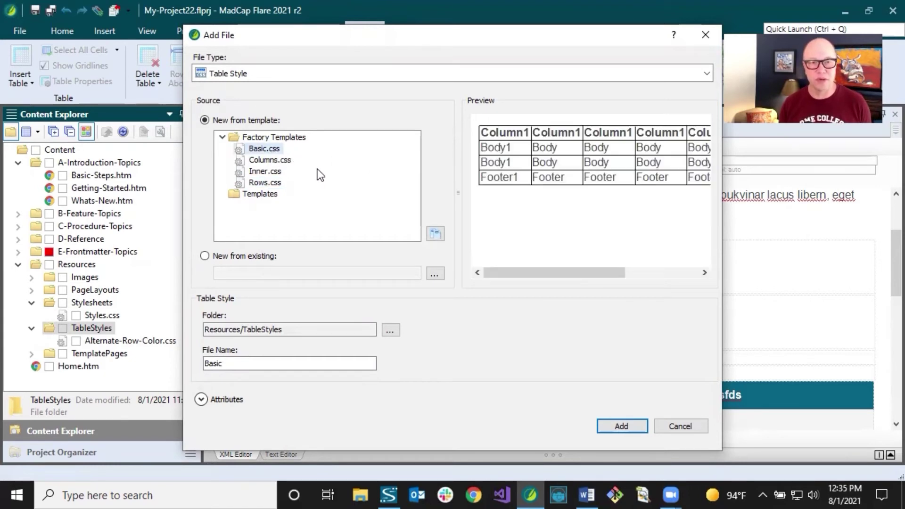
click(265, 157)
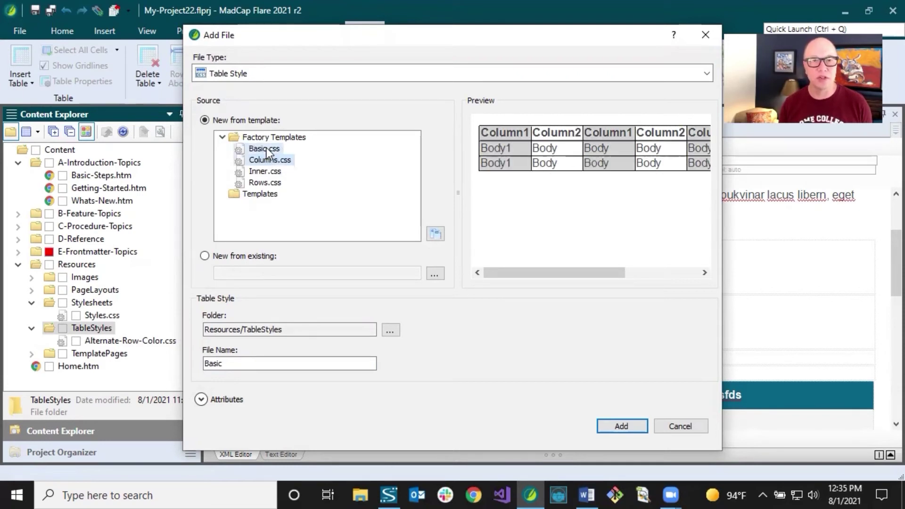
click(267, 149)
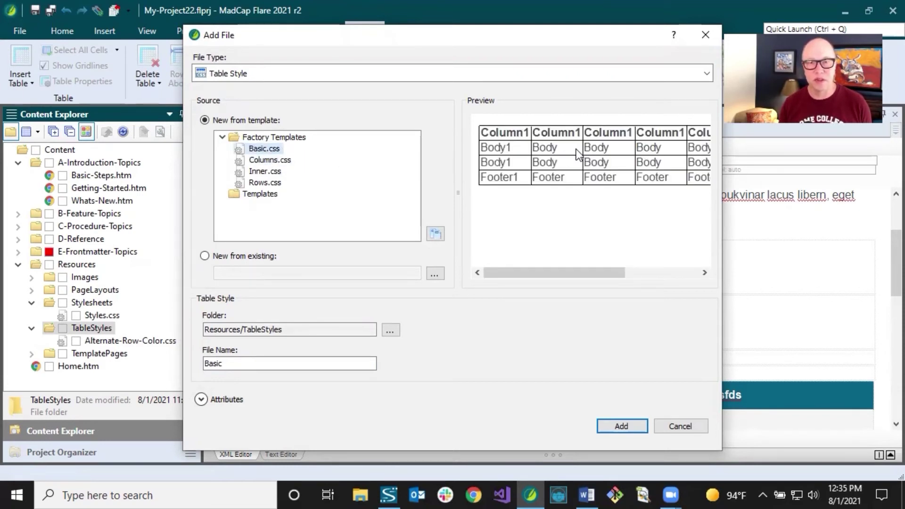
click(241, 366)
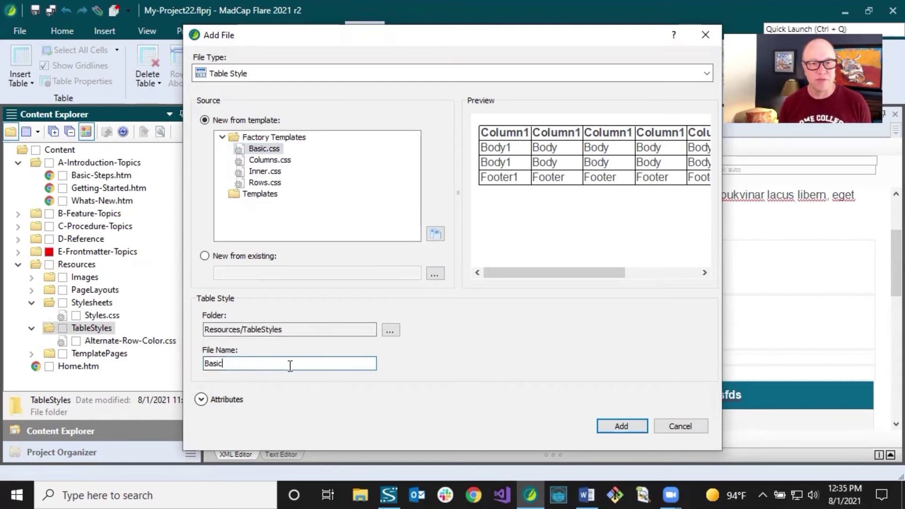
click(609, 424)
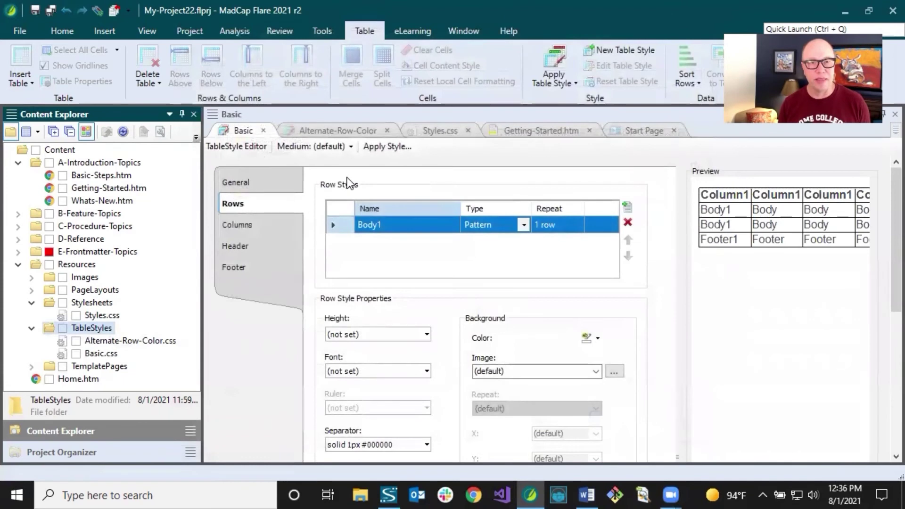
click(282, 183)
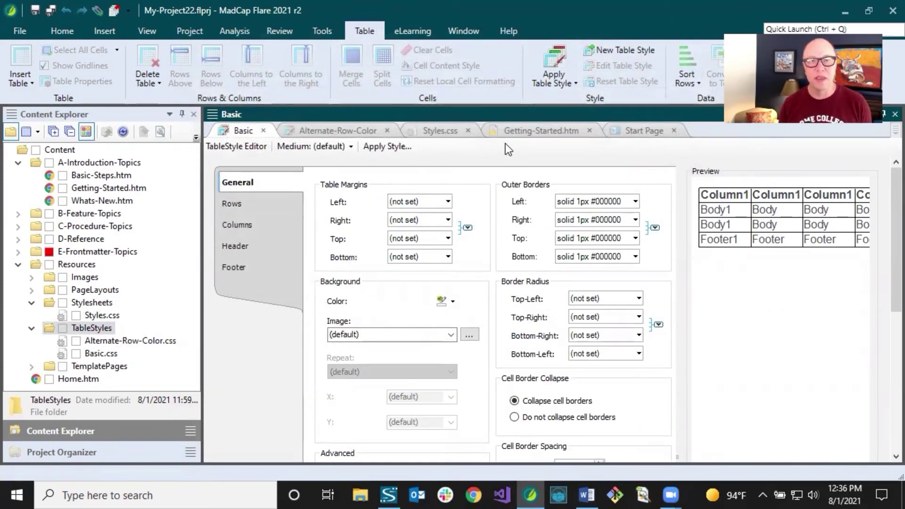
Apply the Basic.css table style to the unstyled table in Getting-Started.htm, save everything and check its first-row cells.
click(519, 129)
click(357, 259)
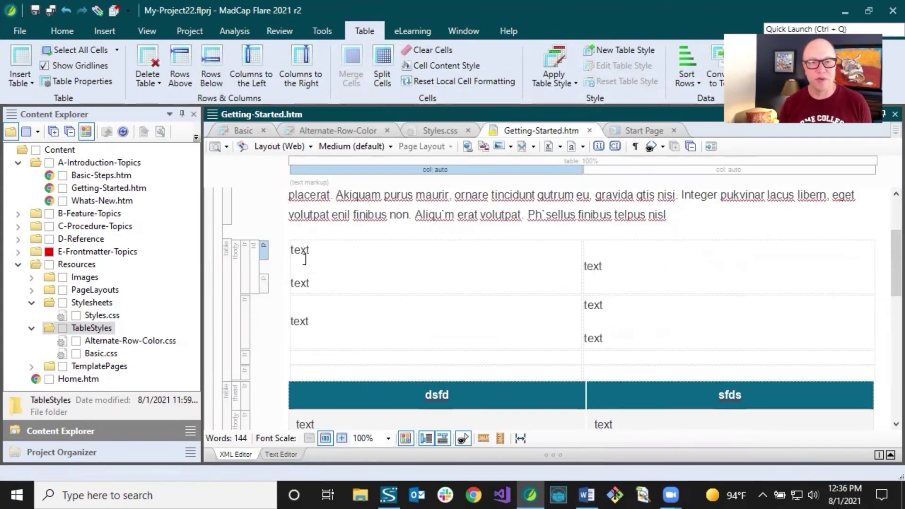
right_click(228, 265)
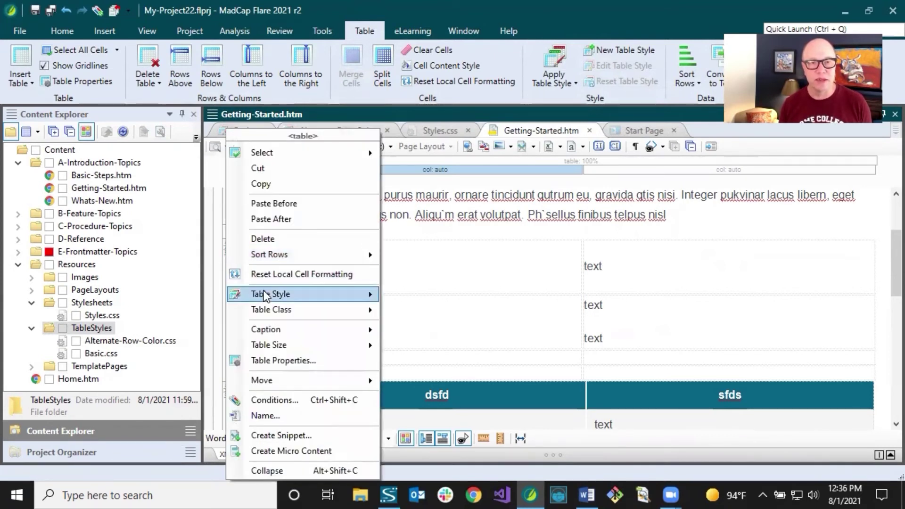
mouse_move(264, 295)
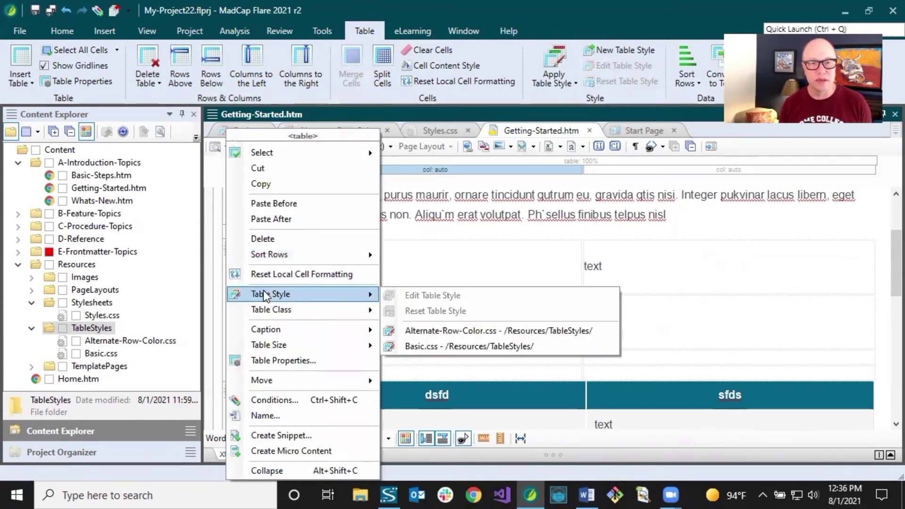
click(423, 347)
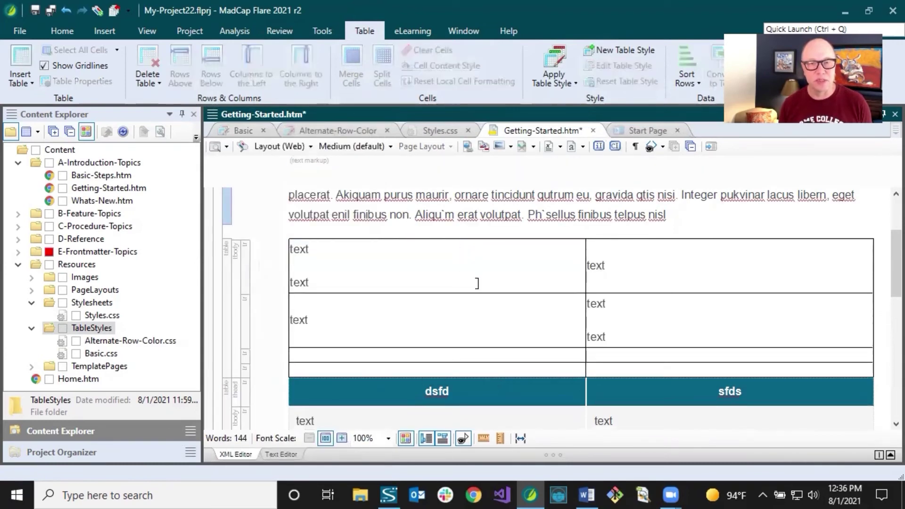
click(373, 259)
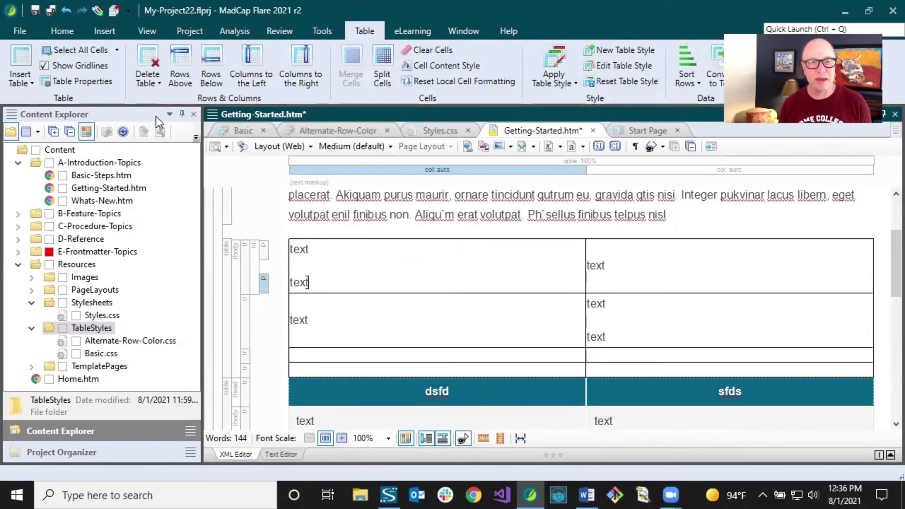
click(51, 10)
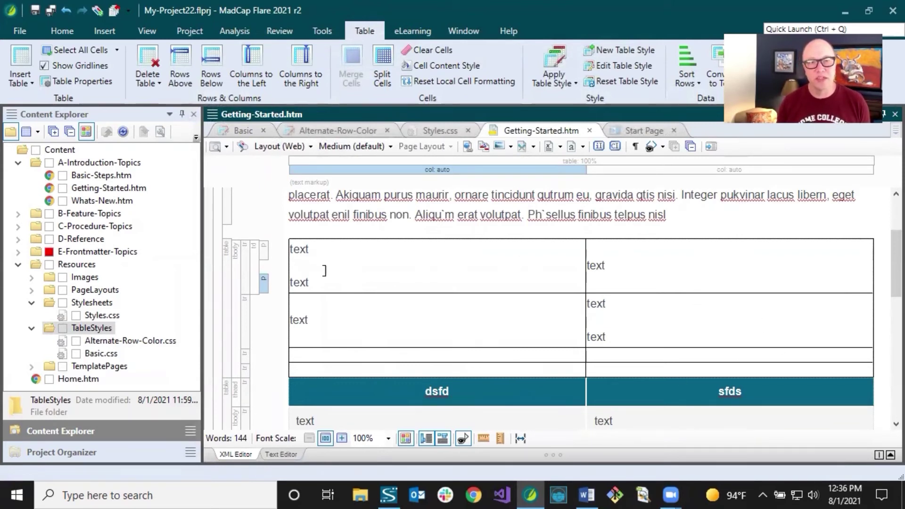
click(312, 254)
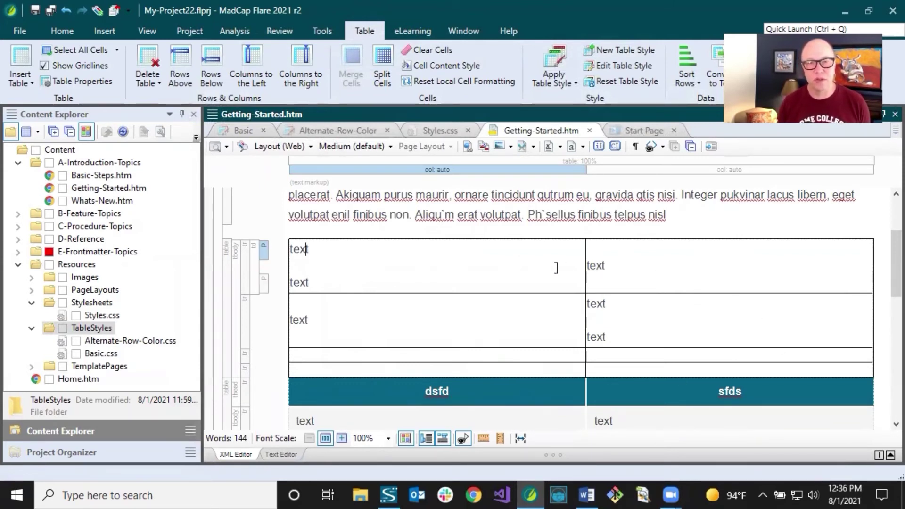
click(612, 267)
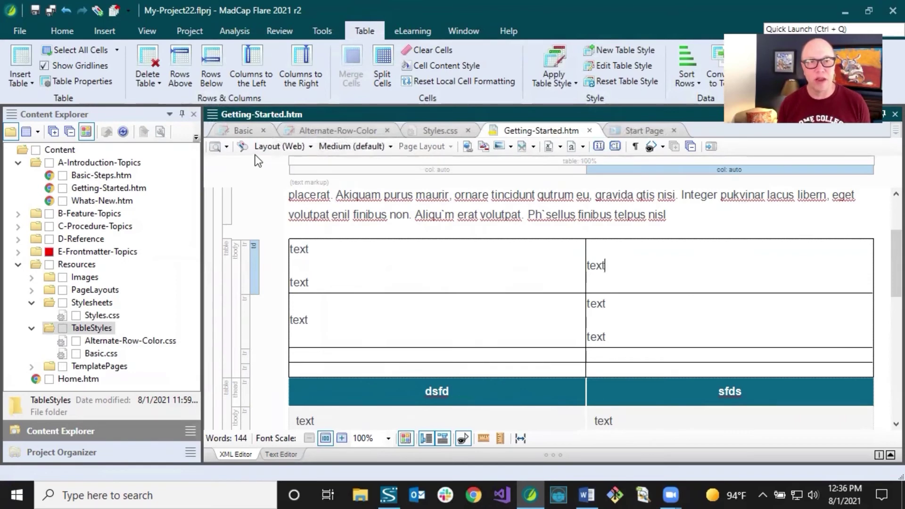
Set the vertical alignment of the Body1 row style in the Basic table style to Top and save all files.
click(247, 132)
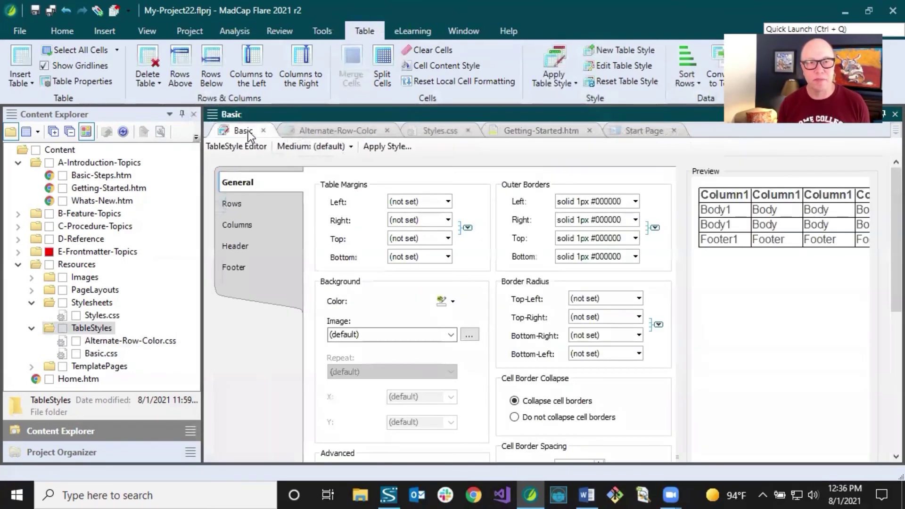
click(245, 201)
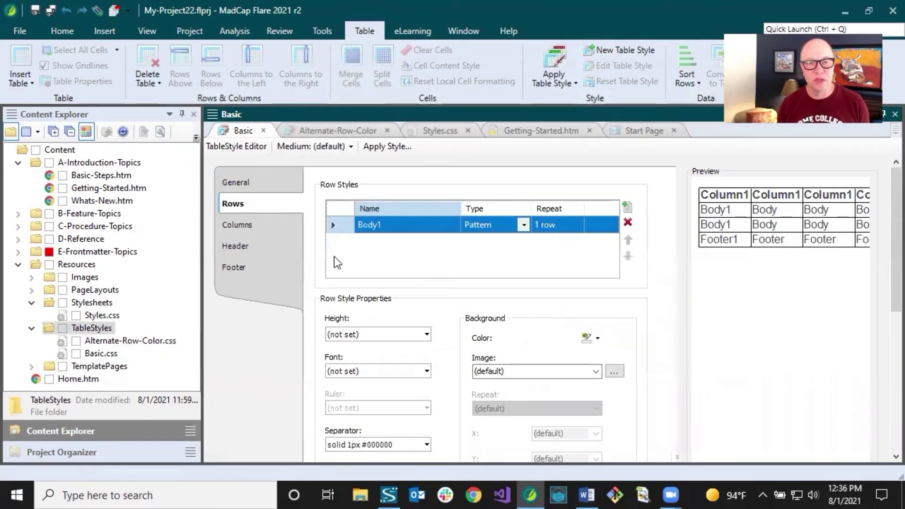
drag(893, 243, 885, 341)
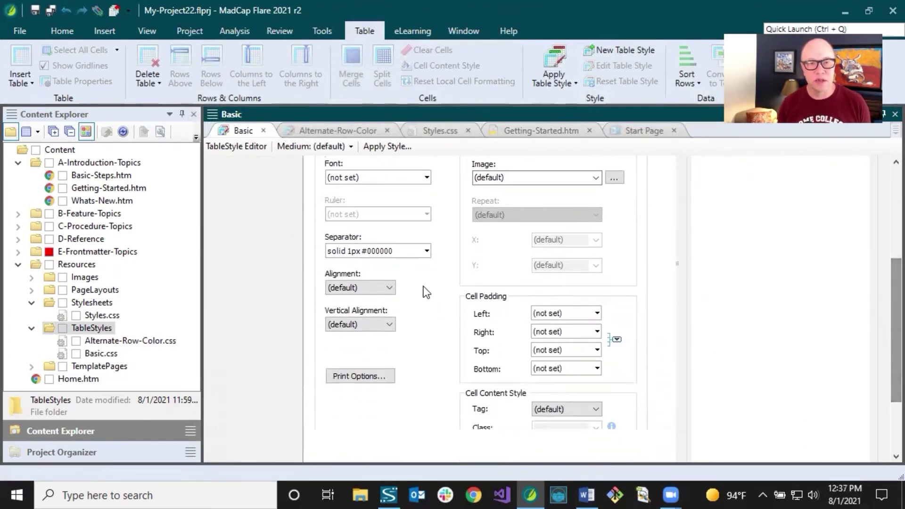
click(384, 325)
click(336, 355)
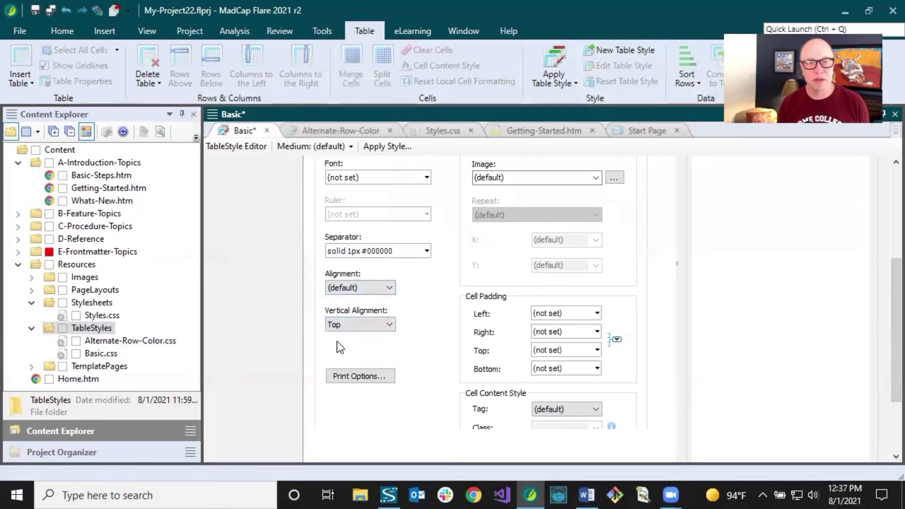
click(50, 13)
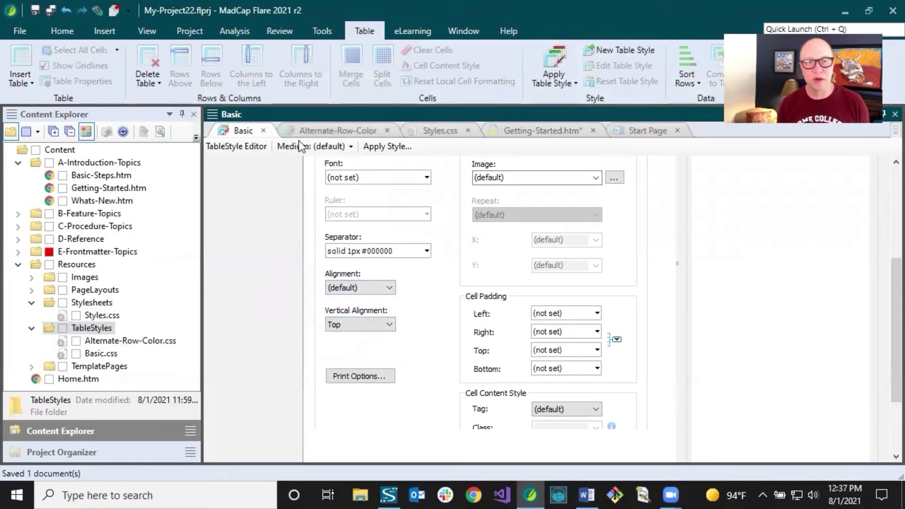
click(47, 10)
Compare the text position and paragraph tags of the two first-row cells in the Basic-styled table of Getting-Started.htm.
click(550, 134)
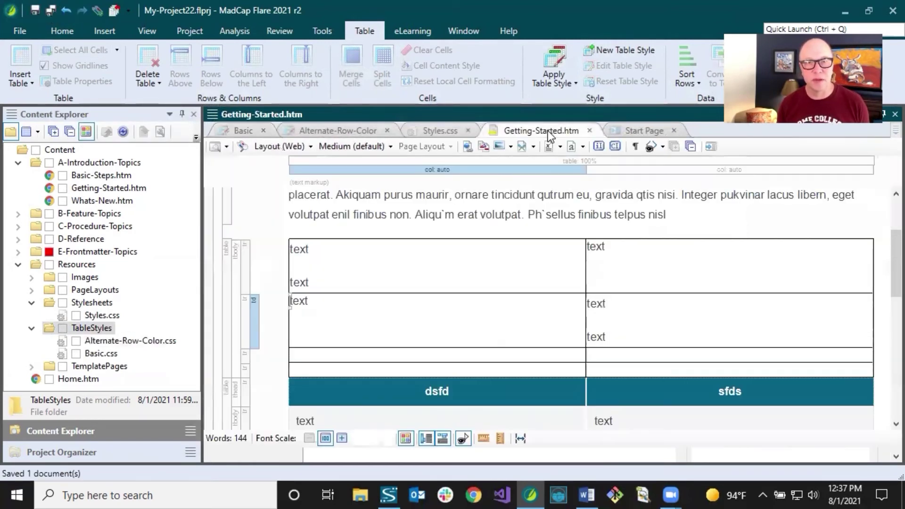
click(404, 255)
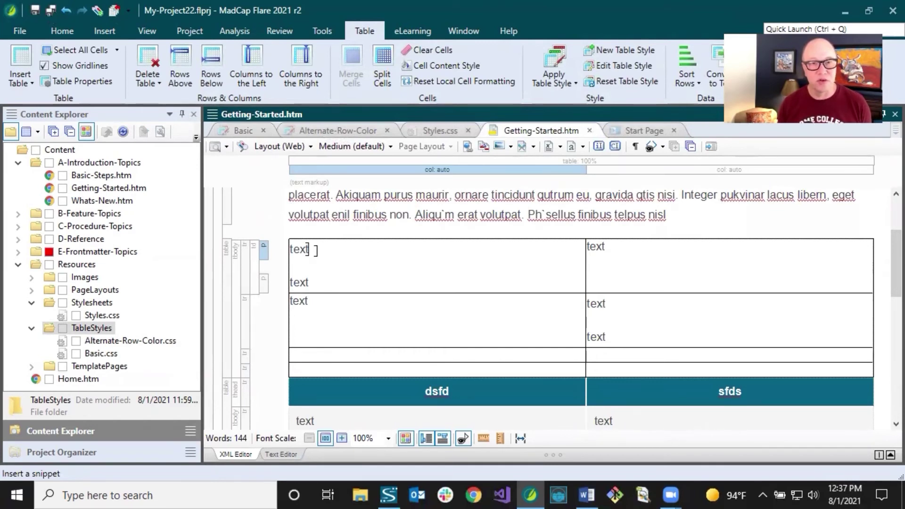
click(608, 247)
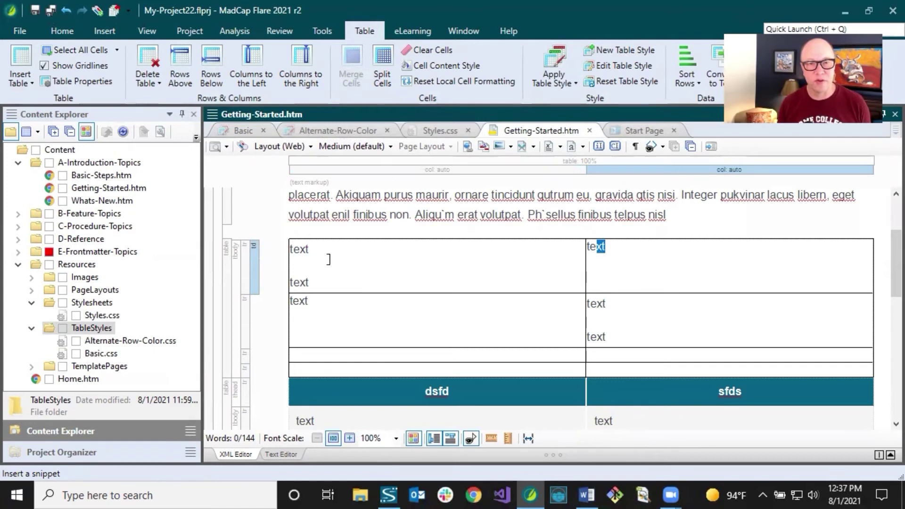
click(308, 250)
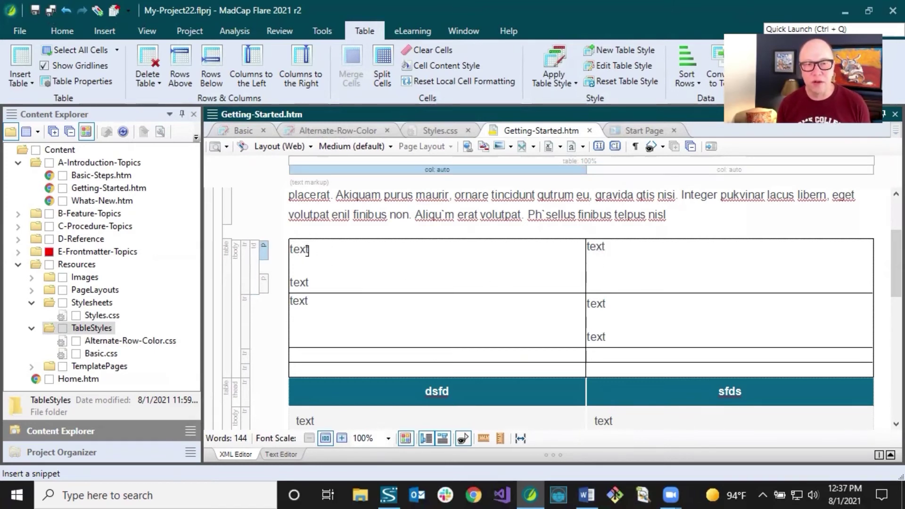
click(606, 246)
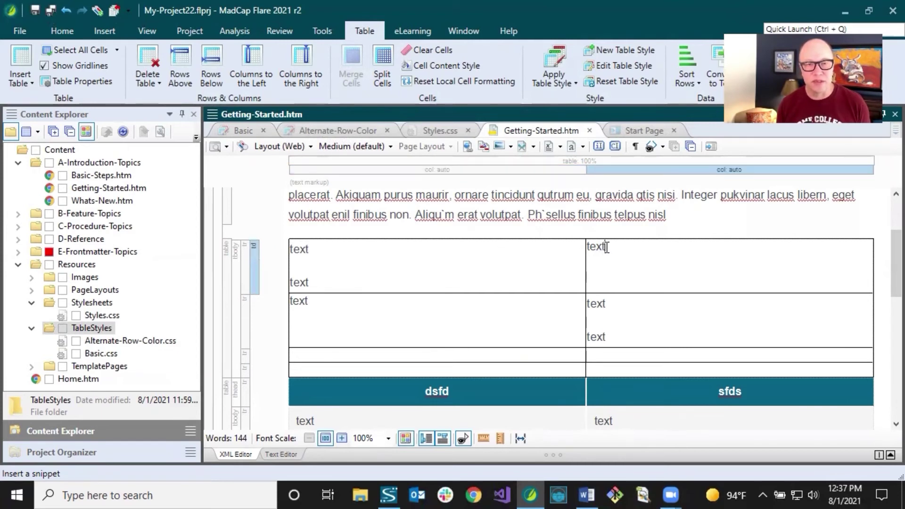
click(308, 250)
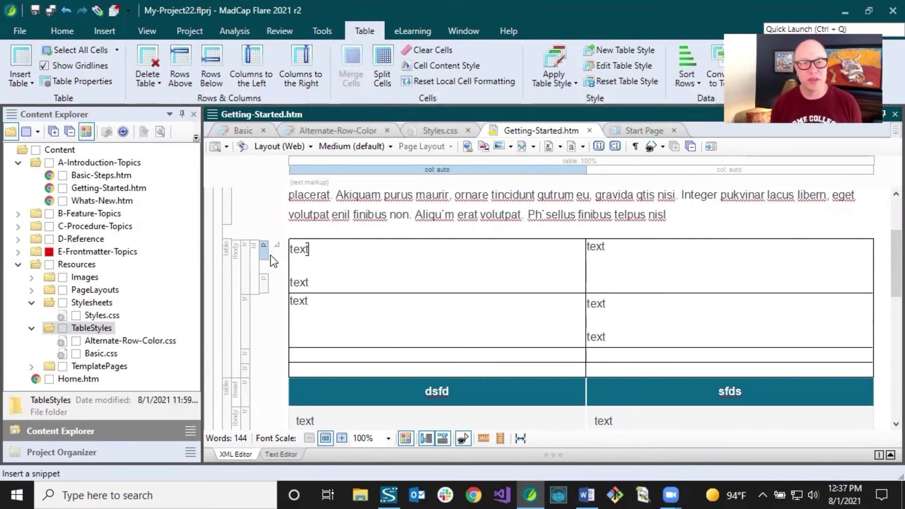
click(304, 282)
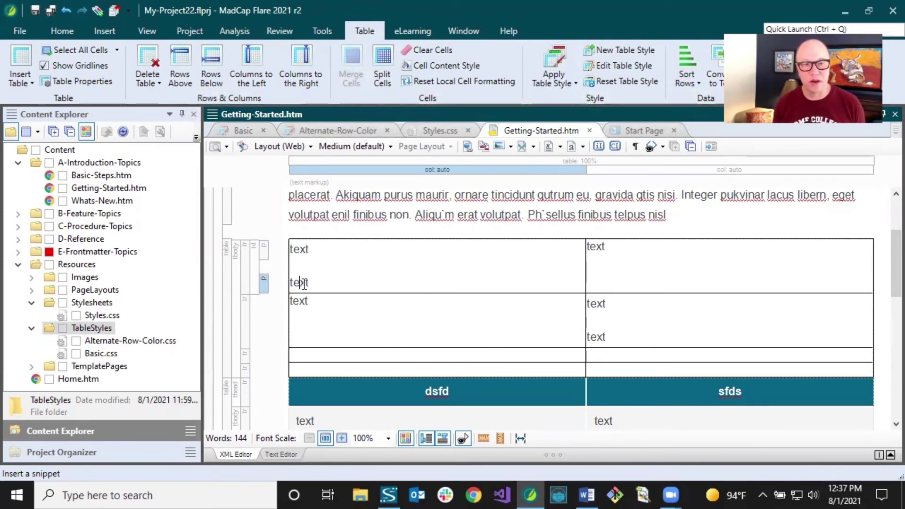
click(596, 246)
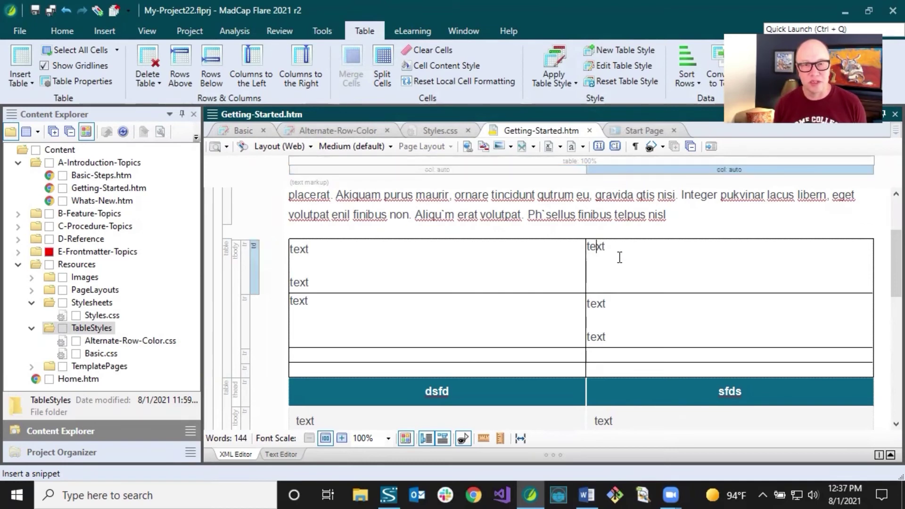
Display the paragraph styles of Styles.css and select the p style.
click(431, 128)
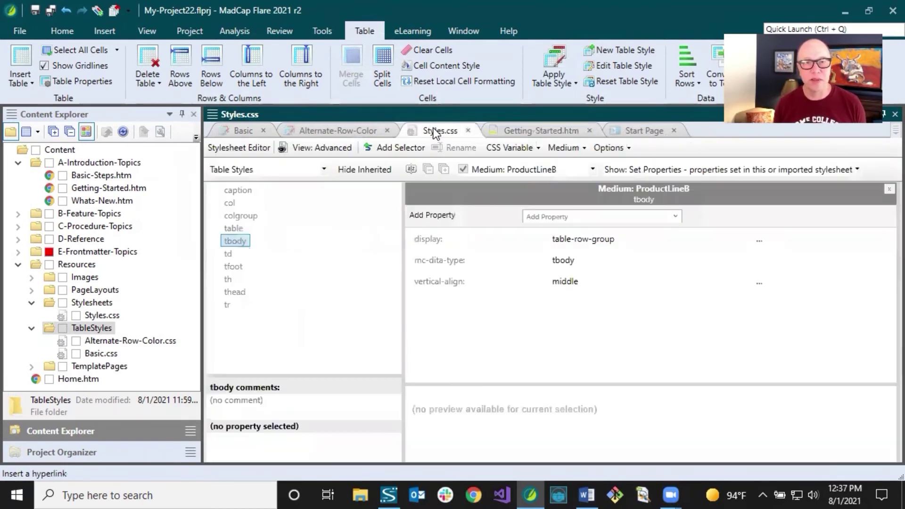
click(324, 169)
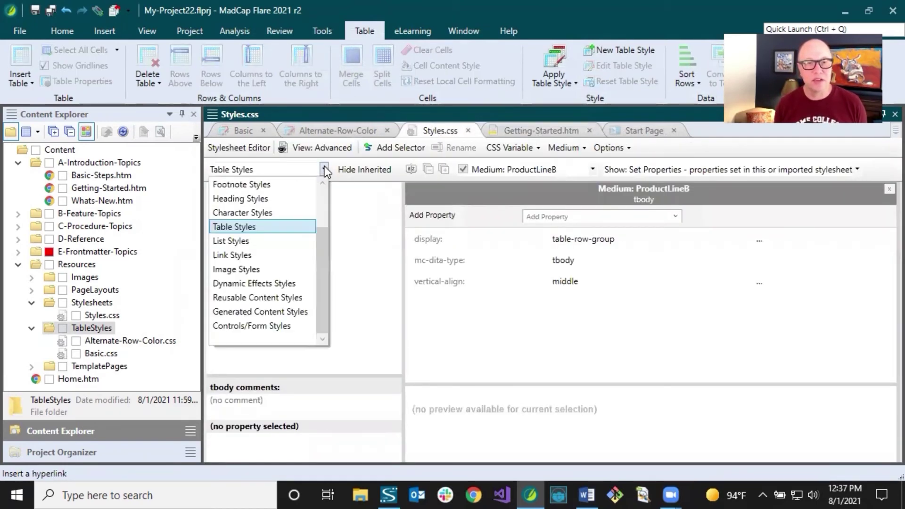
scroll(270, 197, up, 2)
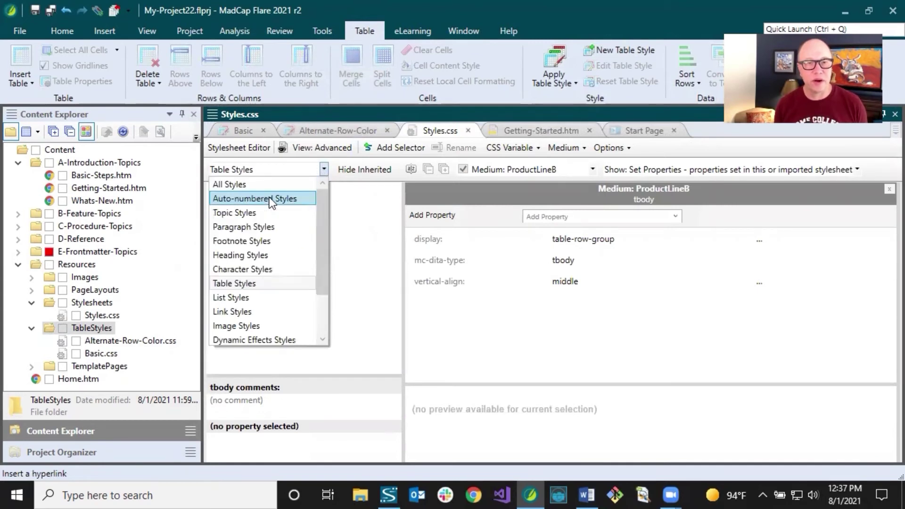
click(271, 225)
scroll(267, 280, down, 2)
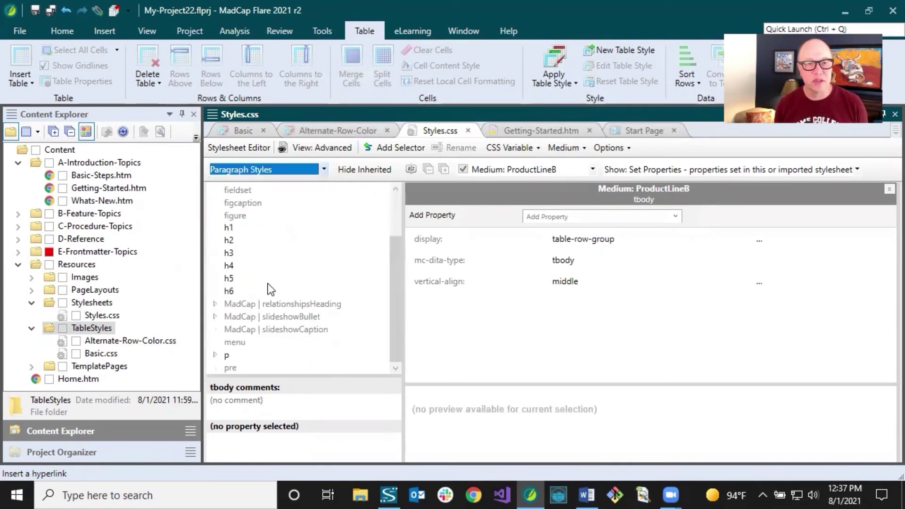
click(227, 355)
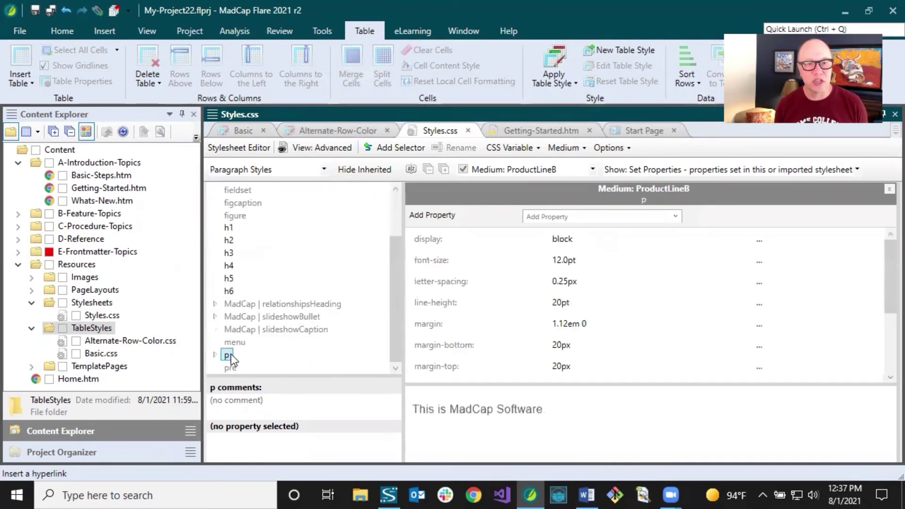
Add a red color property to the p style for the ProductLineB medium, save all files and check Getting-Started.htm.
click(544, 215)
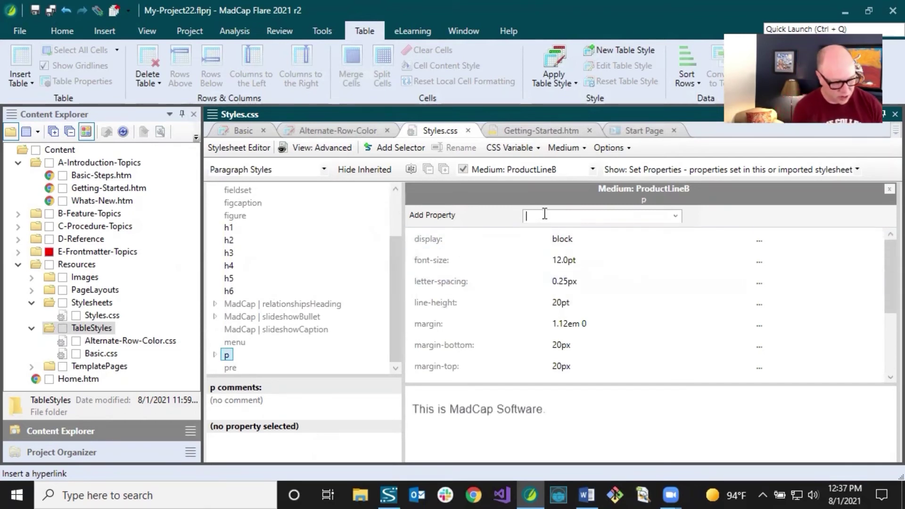
text(color)
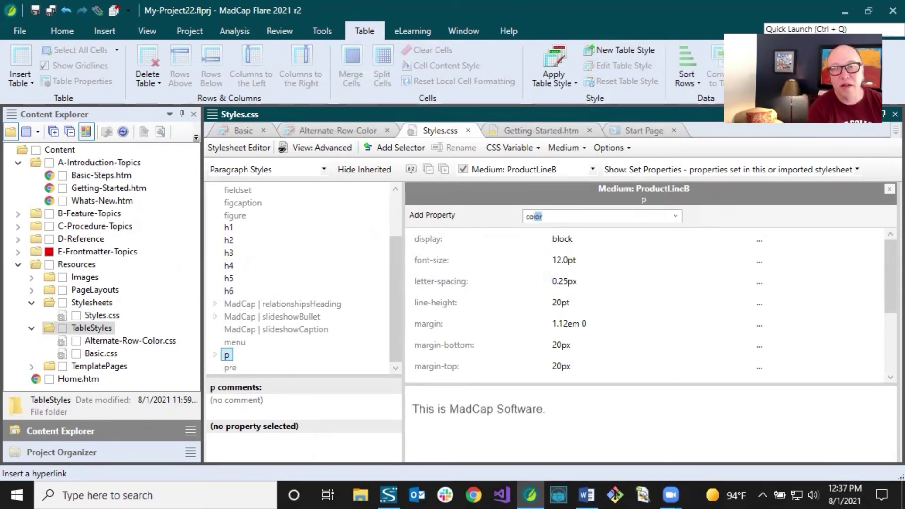
key(Return)
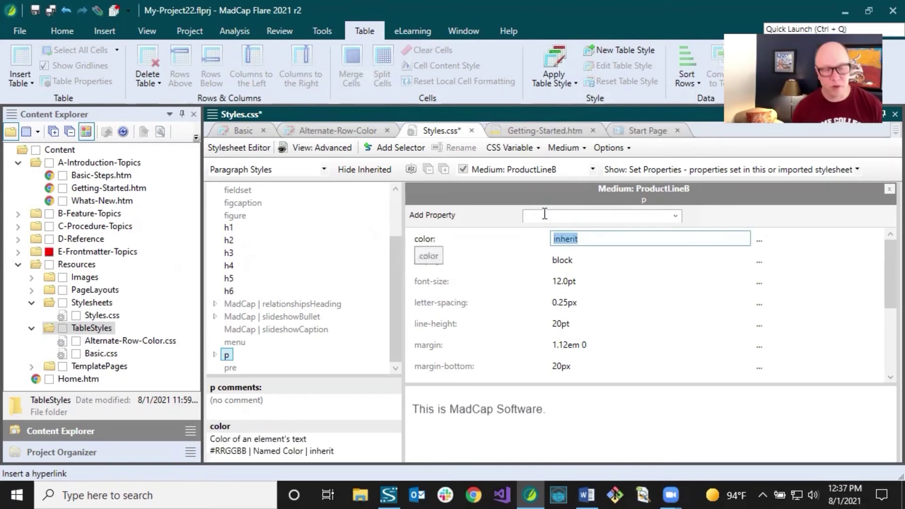
text(red)
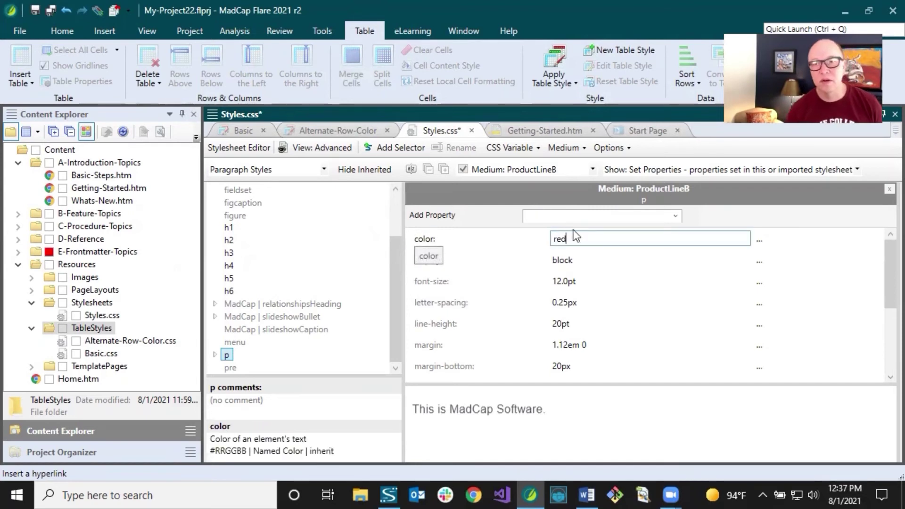
click(581, 250)
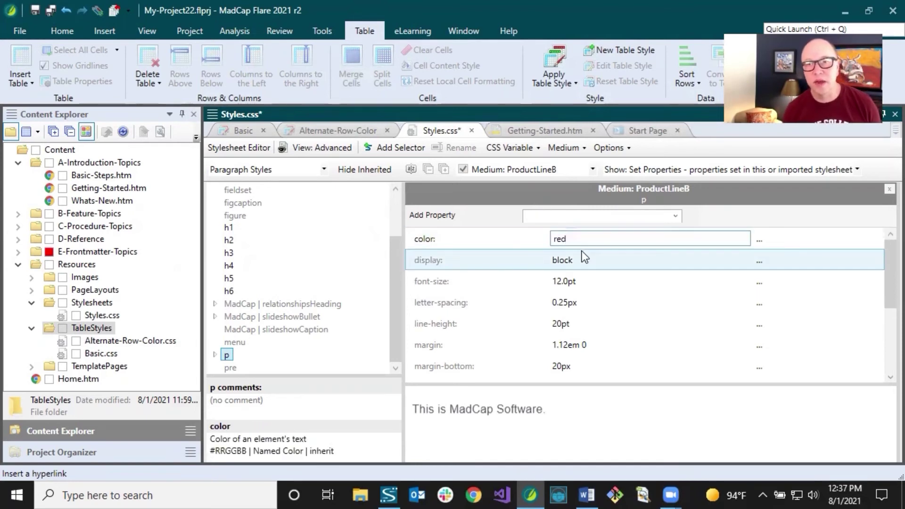
click(50, 10)
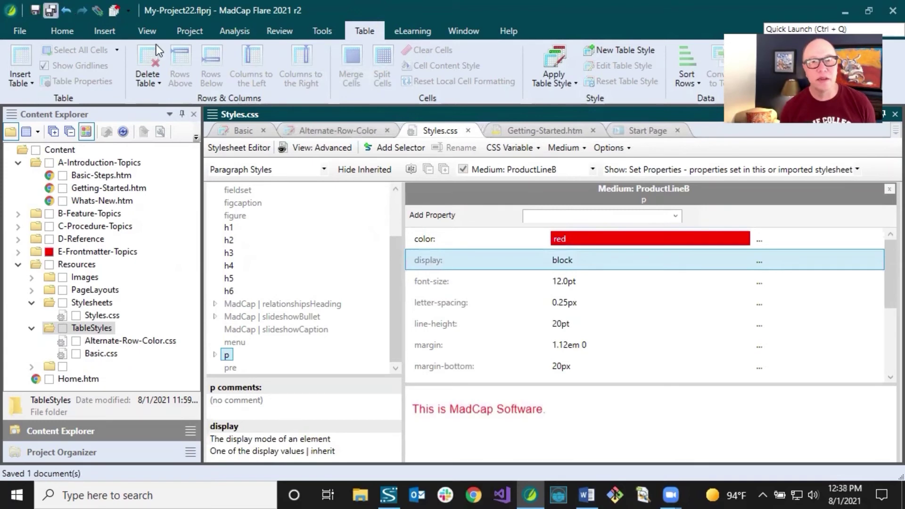
click(553, 131)
click(409, 213)
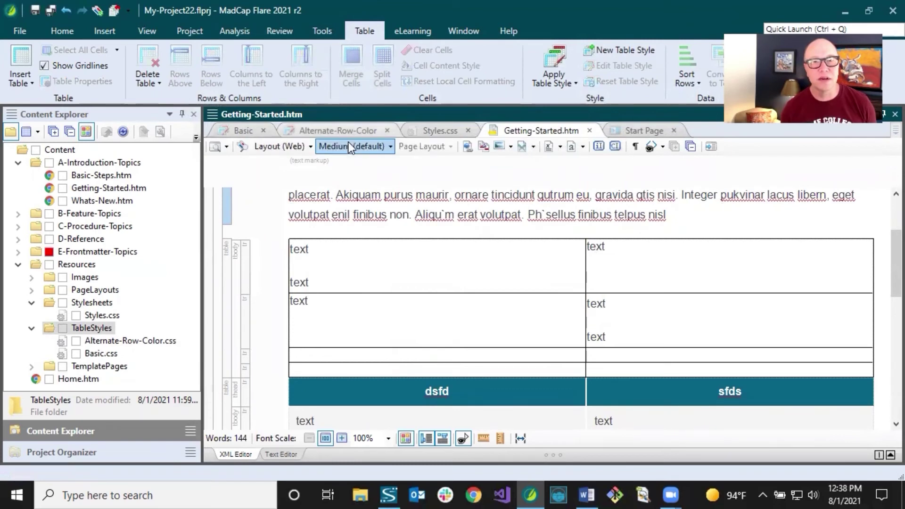
Check the stylesheet's medium selection, undo the p style's red color in the ProductLineB medium and save all files.
click(426, 129)
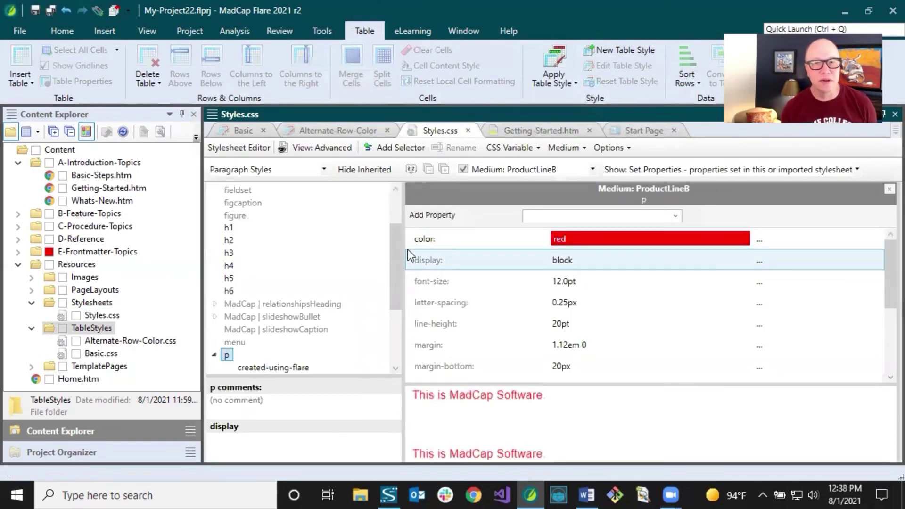
click(518, 244)
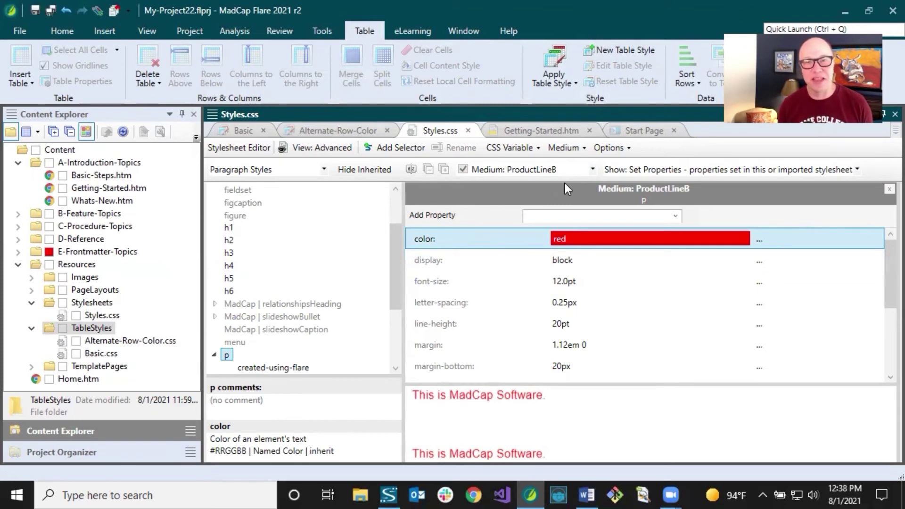
click(593, 171)
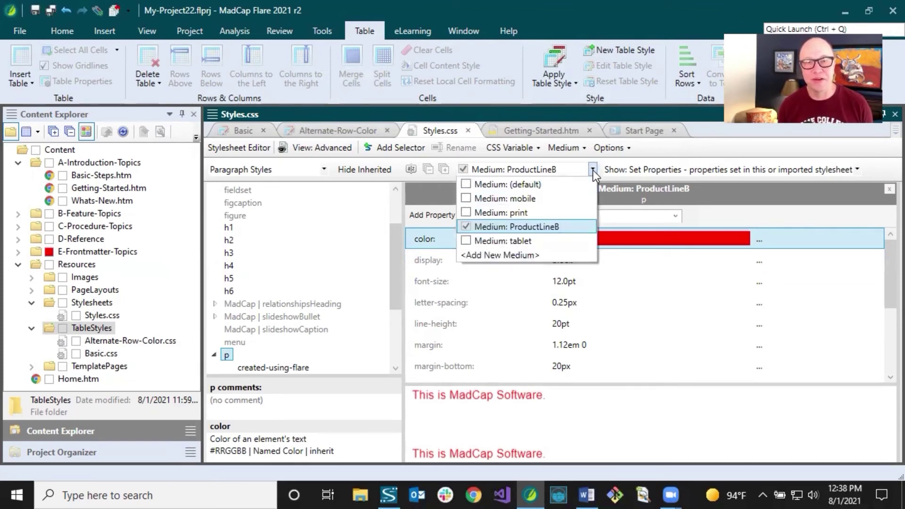
click(445, 274)
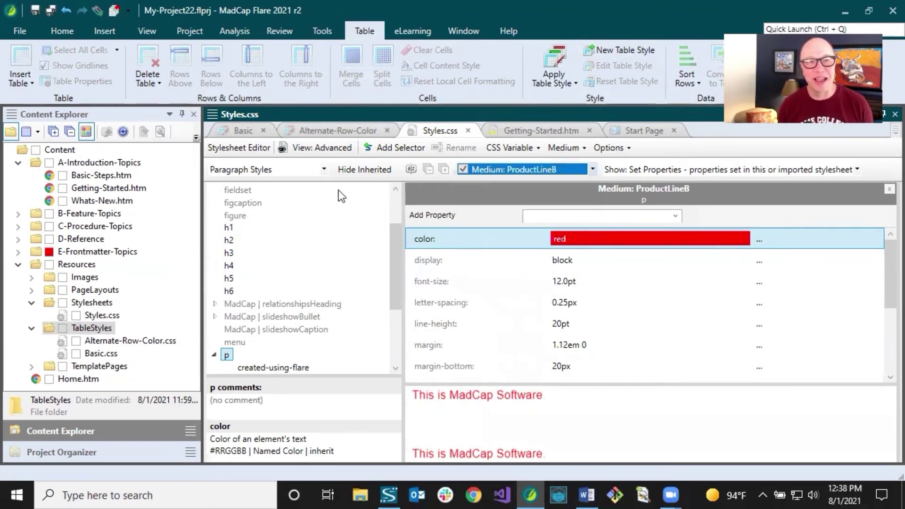
click(66, 12)
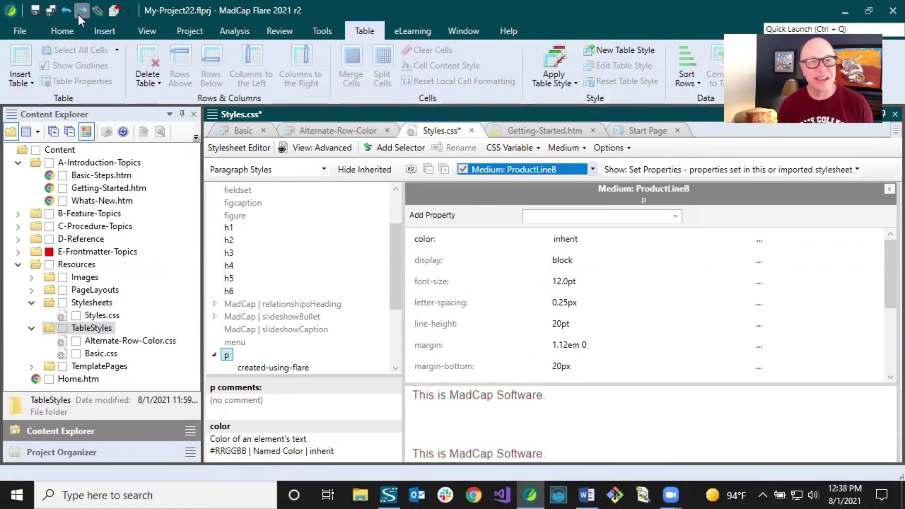
click(57, 12)
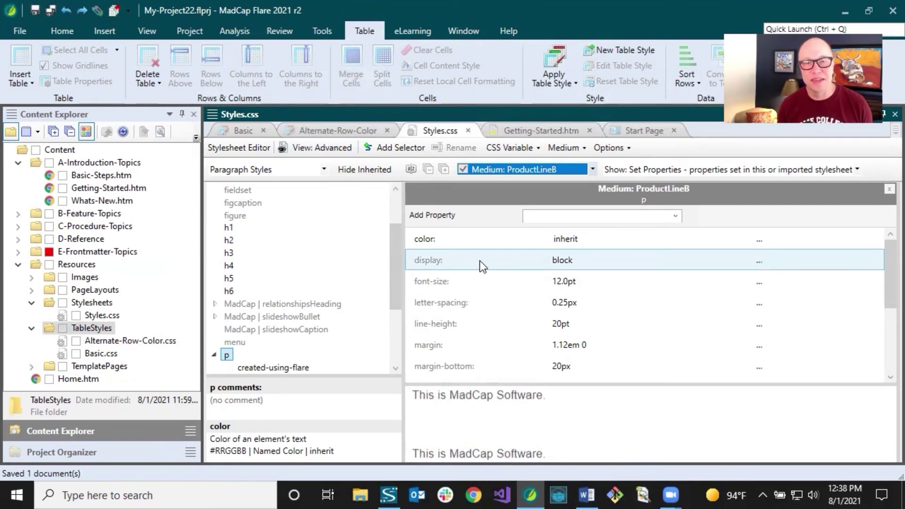
Show the (default) medium alongside ProductLineB, set the p style's color to red in the default medium and save all files.
click(478, 244)
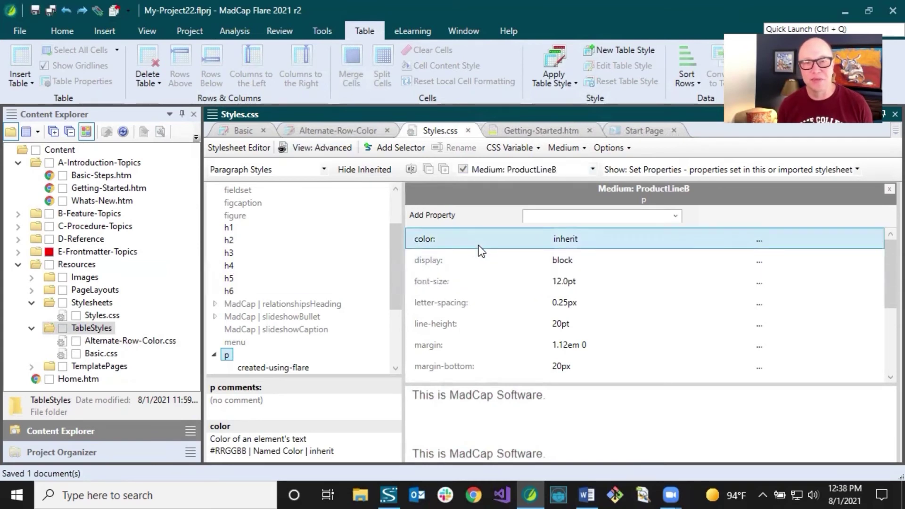
click(593, 169)
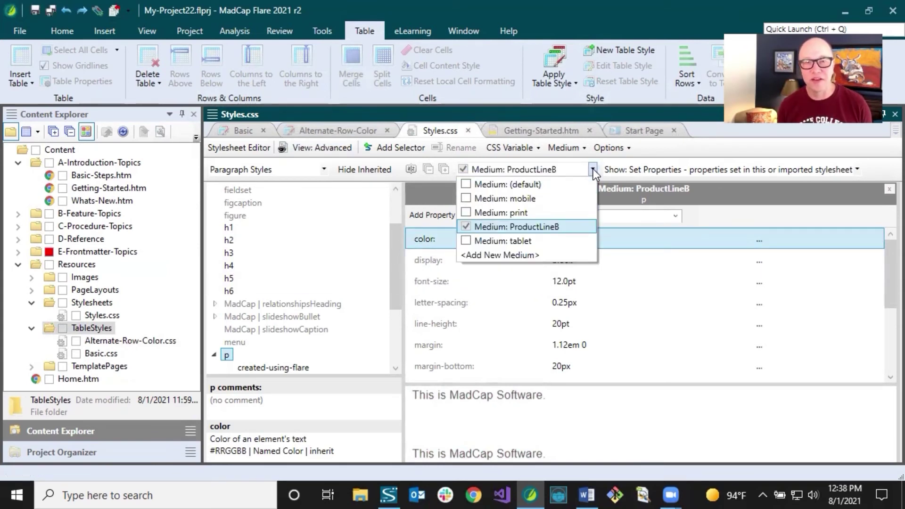
click(466, 184)
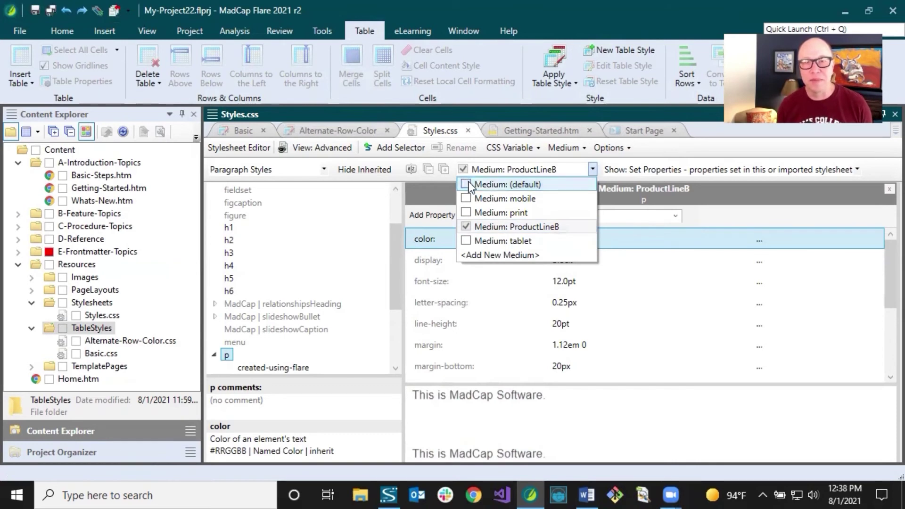
click(501, 239)
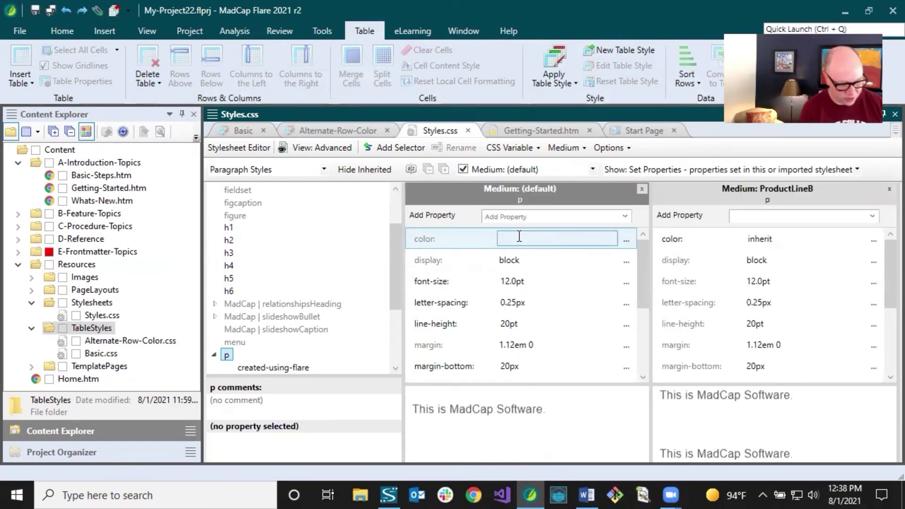
text(red)
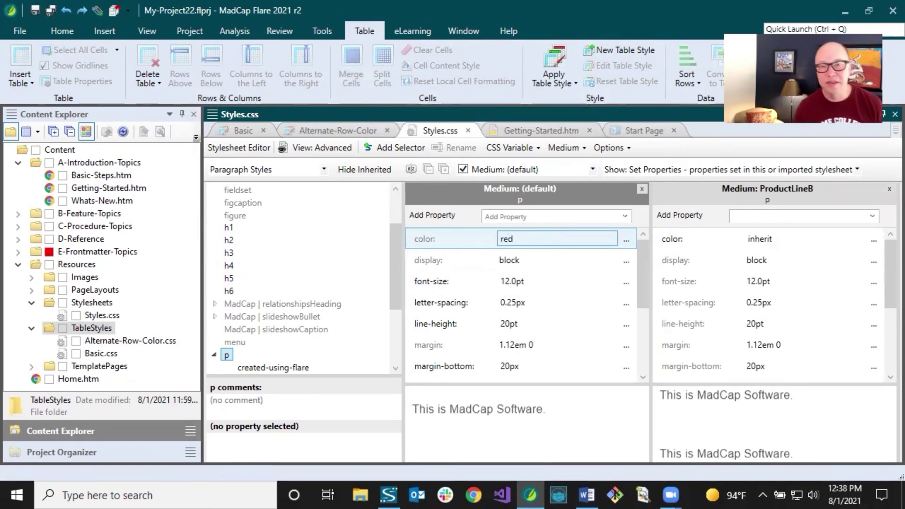
click(490, 261)
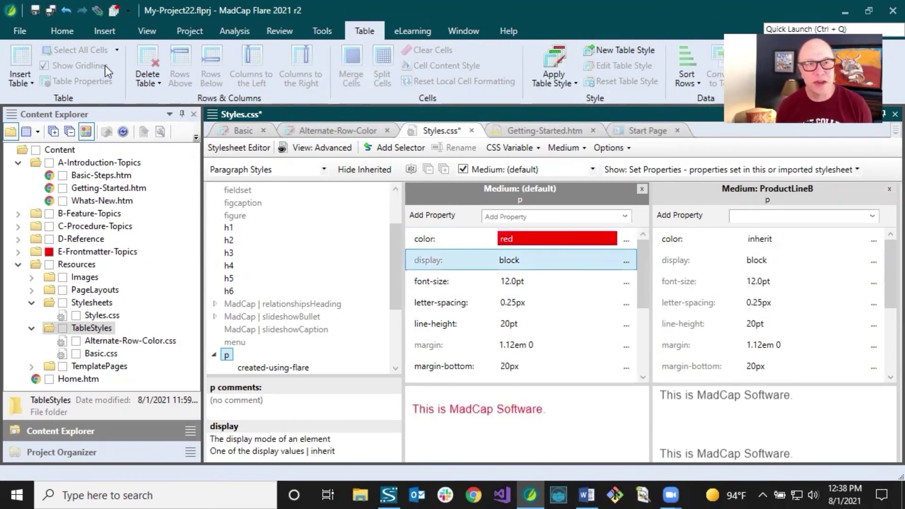
click(49, 8)
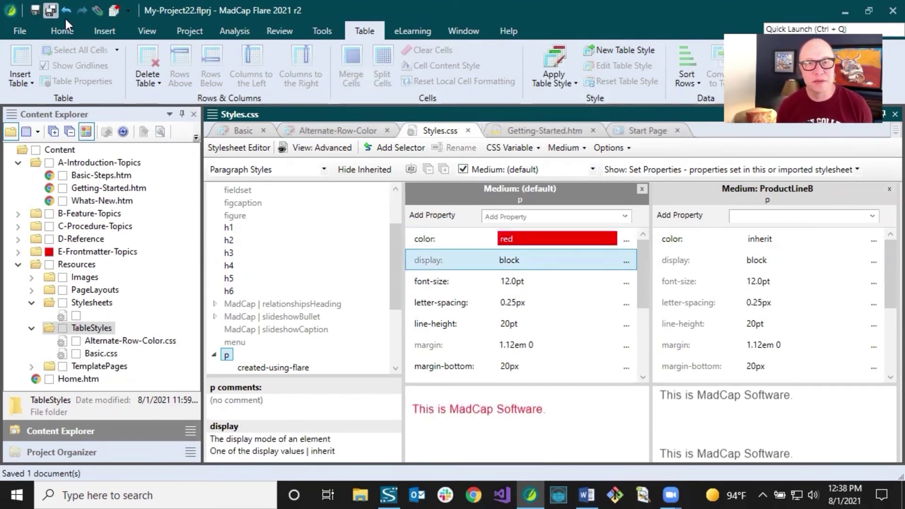
Examine the text color and paragraph tags of the body paragraph and the Basic-styled table's first-row cells in Getting-Started.htm.
click(528, 132)
scroll(300, 249, up, 2)
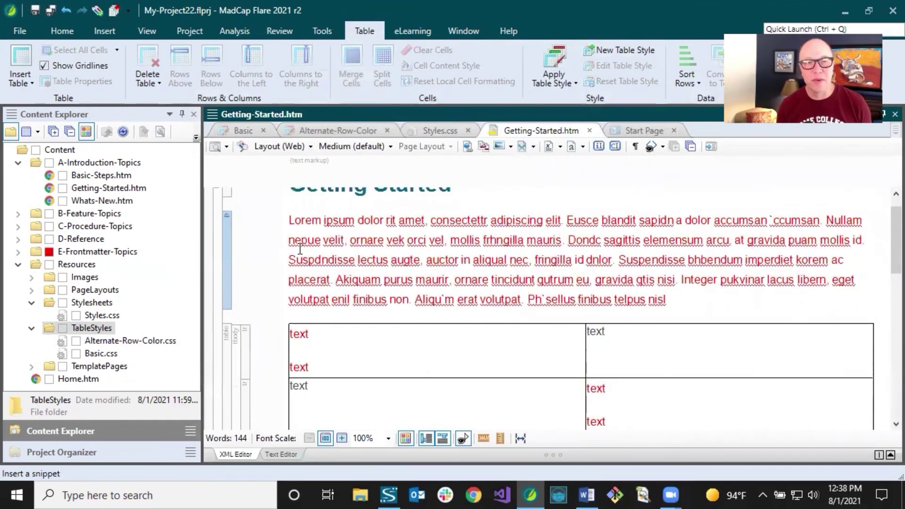
click(339, 221)
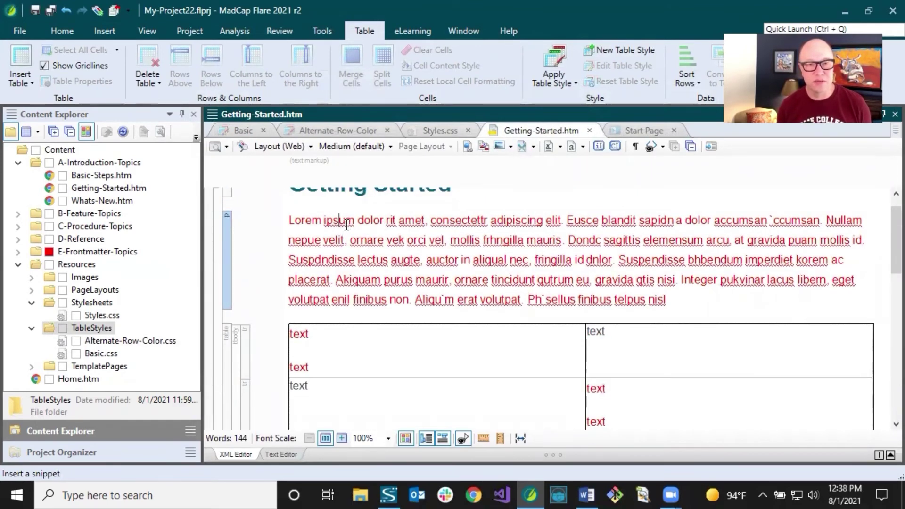
click(345, 221)
scroll(357, 228, down, 2)
click(306, 248)
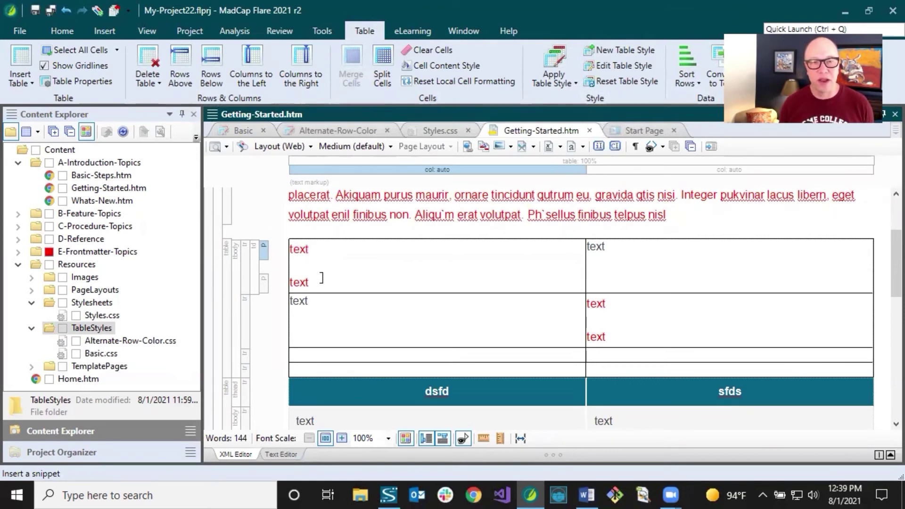
click(597, 245)
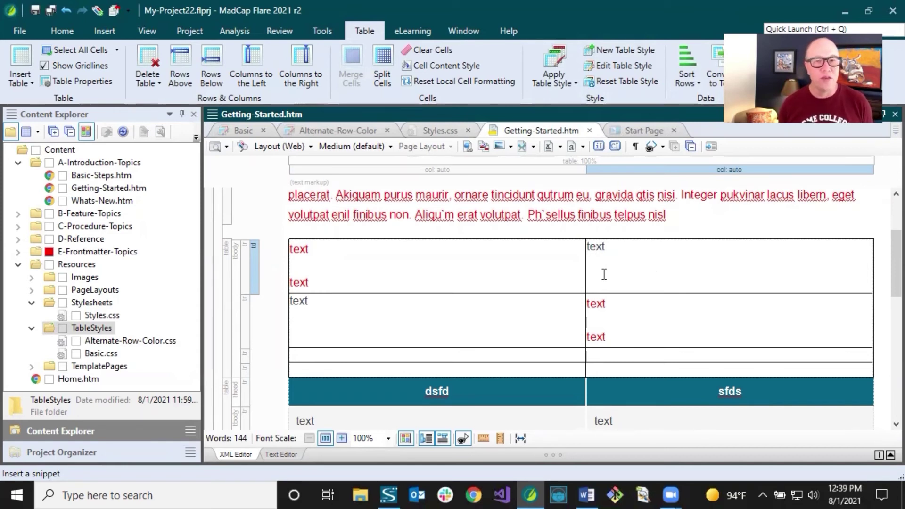
click(335, 251)
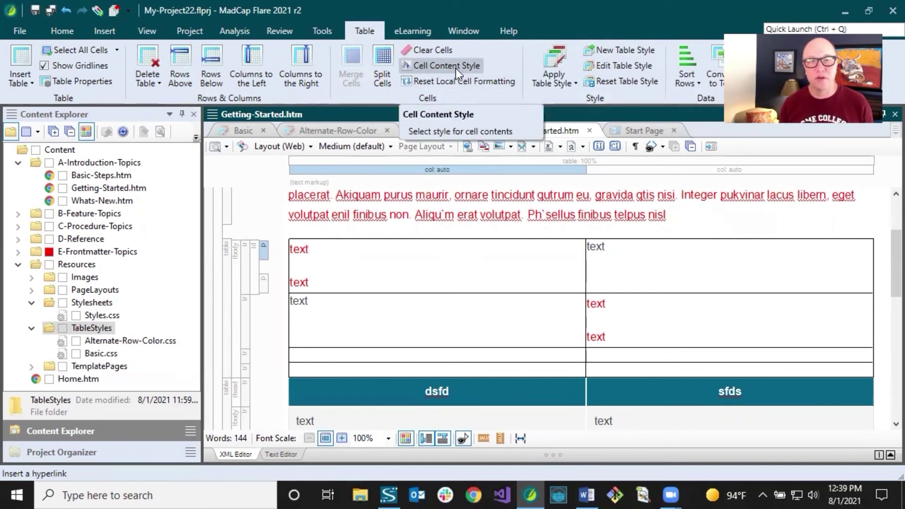
click(605, 245)
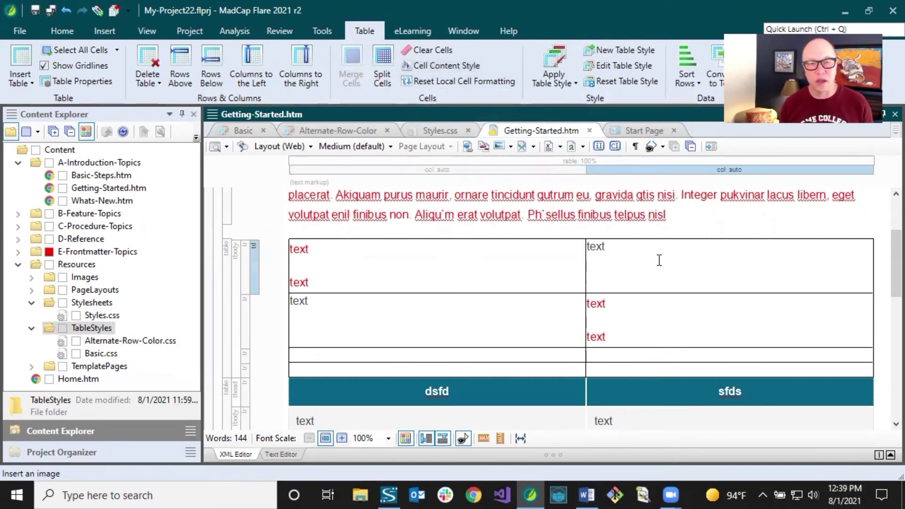
click(598, 251)
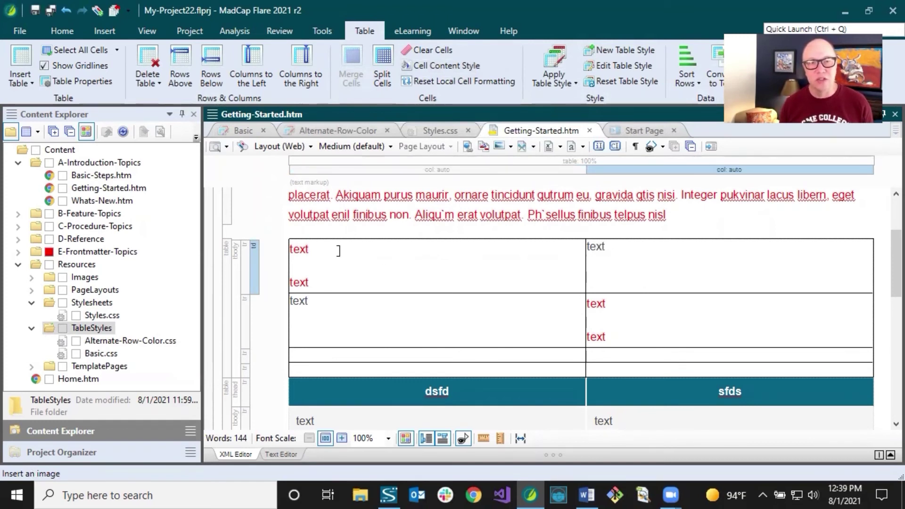
Apply the p cell content style to all cells of the Basic-styled table in Getting-Started.htm.
drag(306, 251, 628, 369)
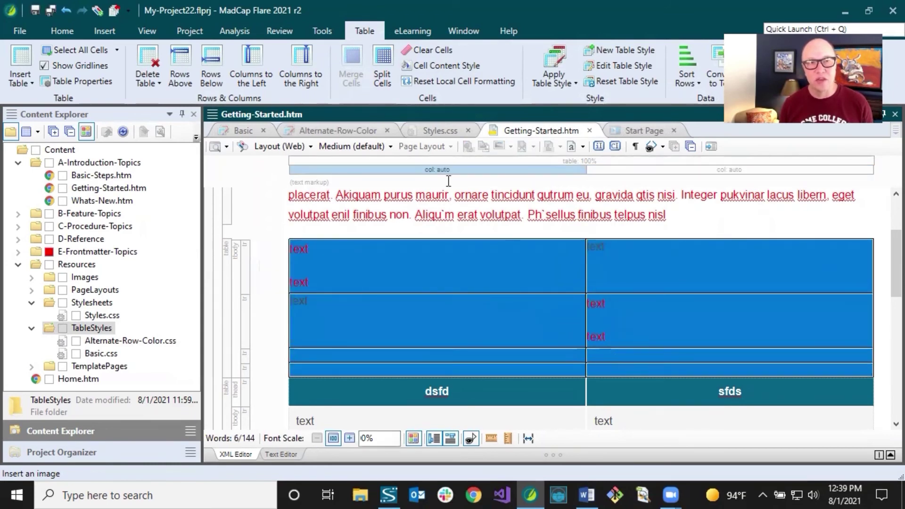
click(427, 69)
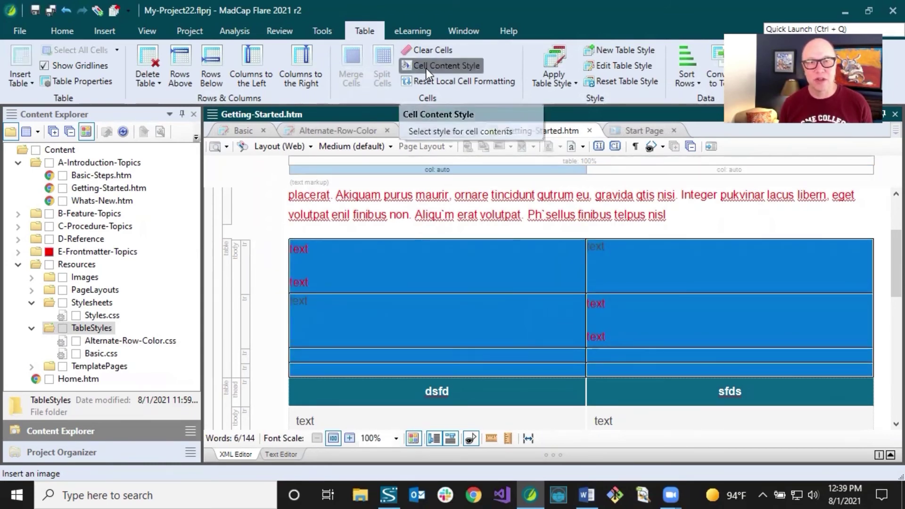
drag(541, 196, 540, 235)
click(491, 205)
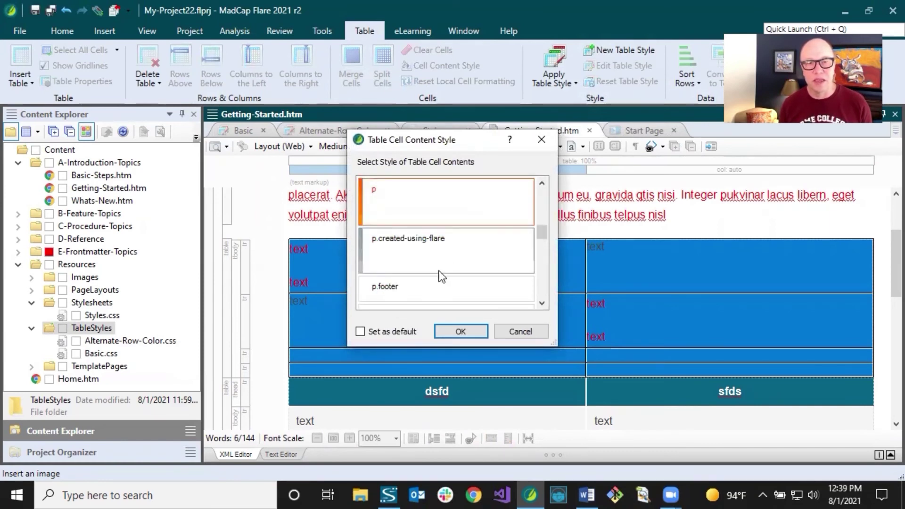
click(450, 333)
click(388, 273)
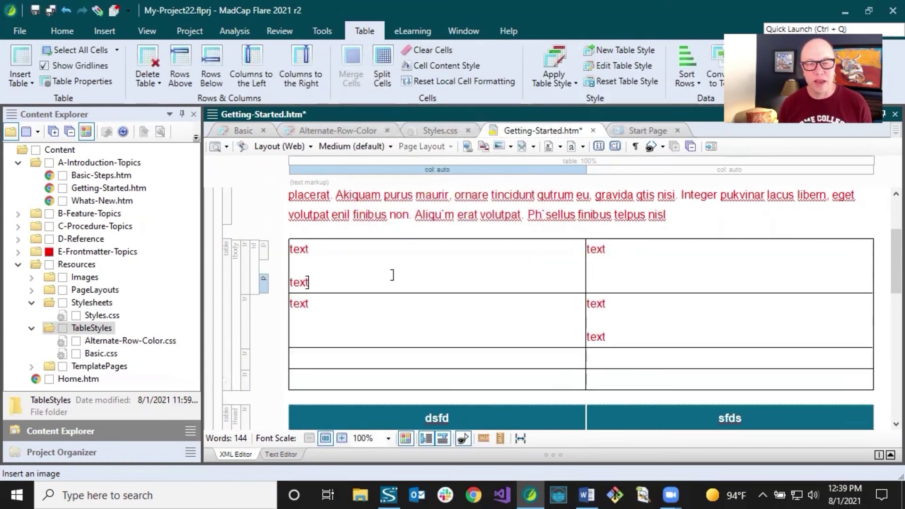
Enter dfdsf and sf in the first column of the table's third and fourth rows, check the paragraph tags and save all files.
click(376, 357)
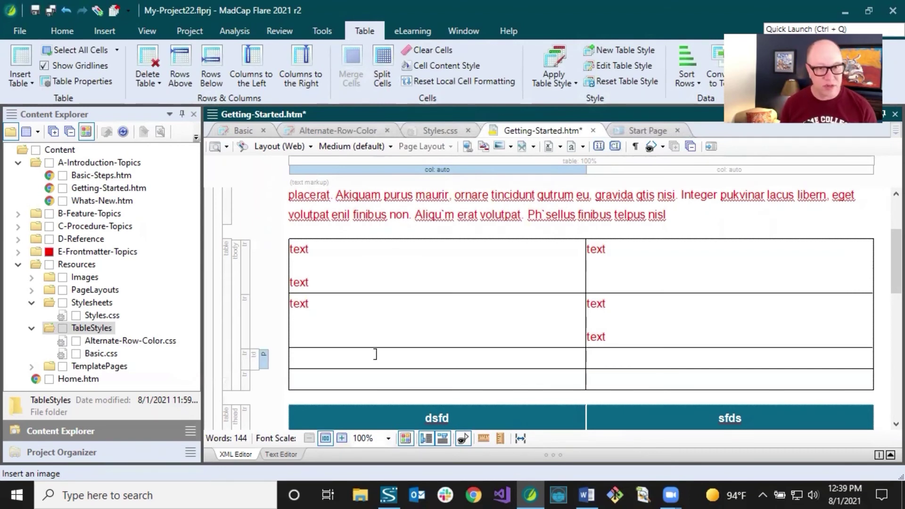
text(dfdsf)
click(371, 375)
text(sf)
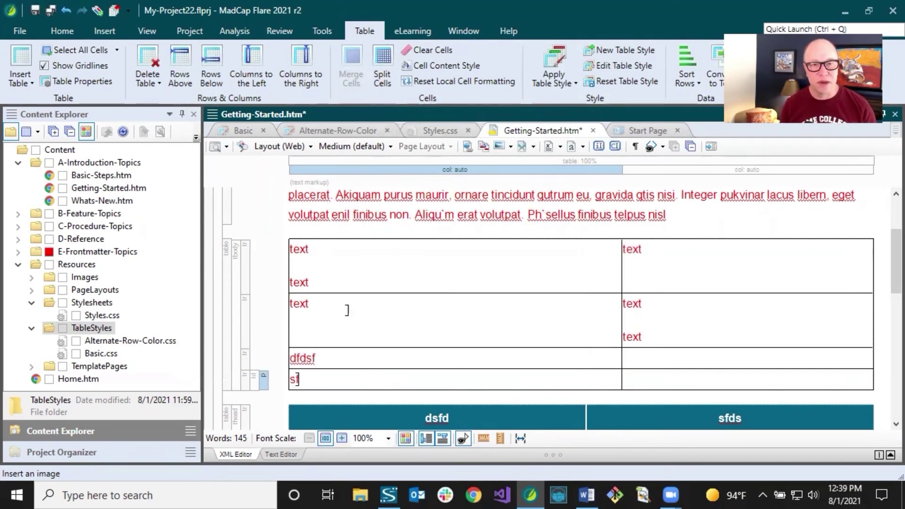
click(332, 288)
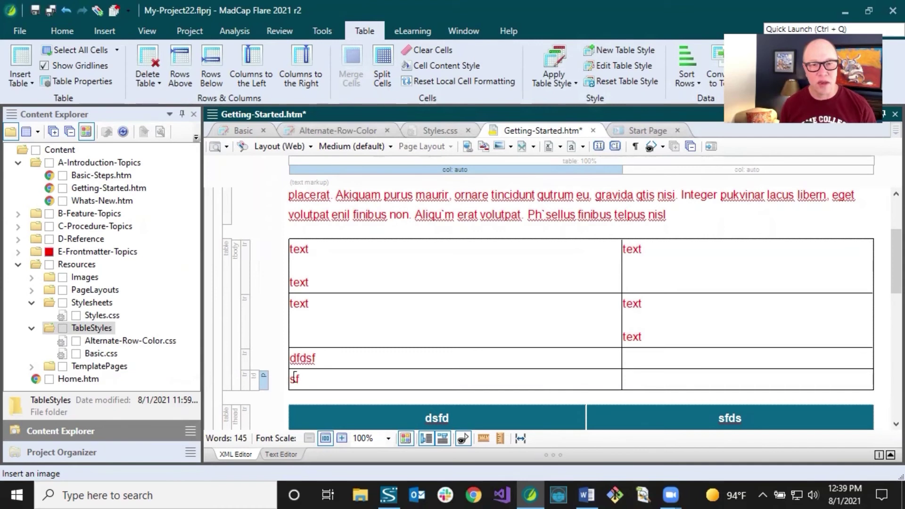
click(306, 283)
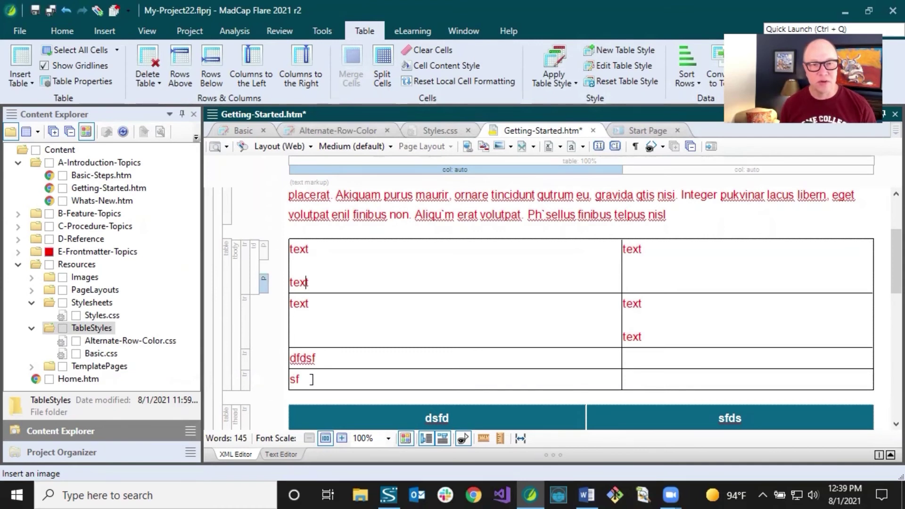
click(311, 379)
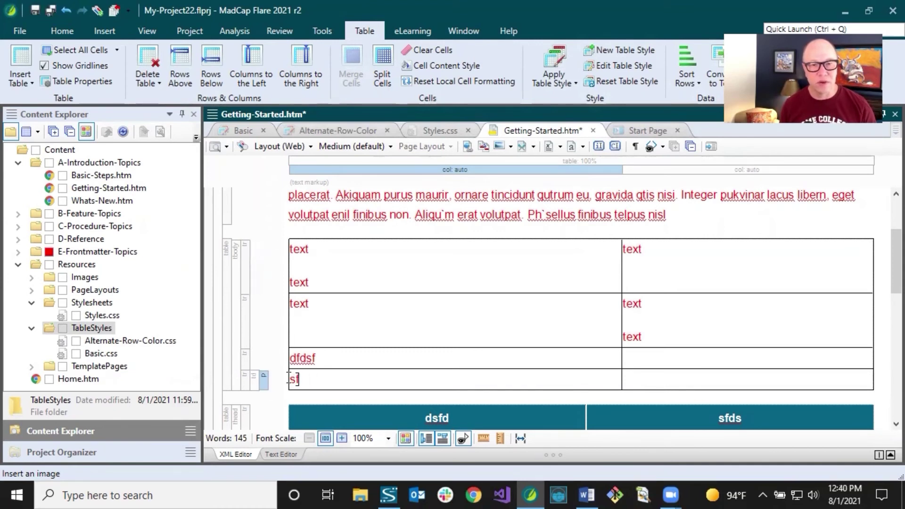
click(317, 358)
click(51, 11)
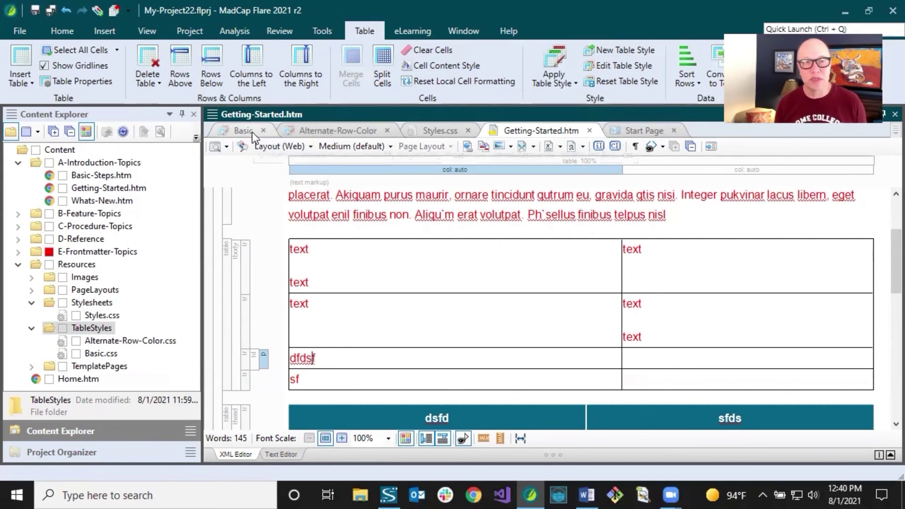
Set the Cell Content Style tag to p for the Body1 row style of the Basic table style, leaving the class empty, and save.
drag(307, 251, 716, 386)
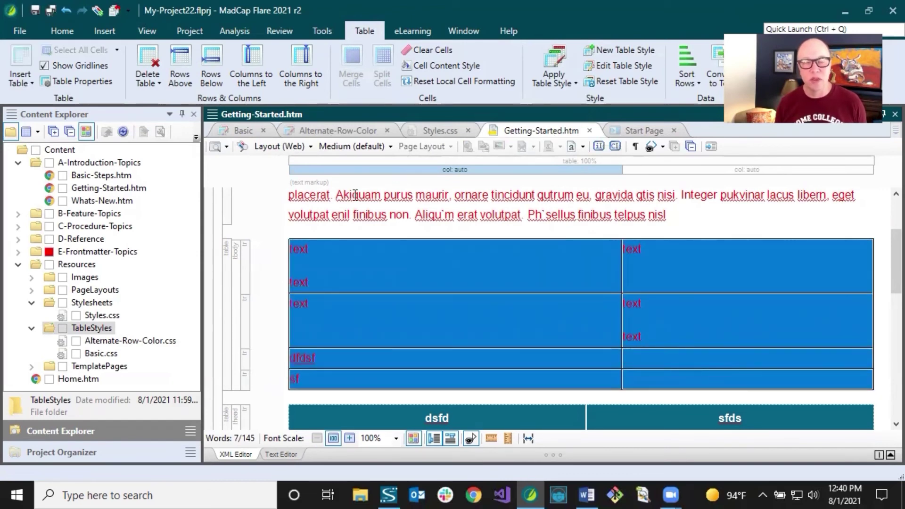
click(242, 131)
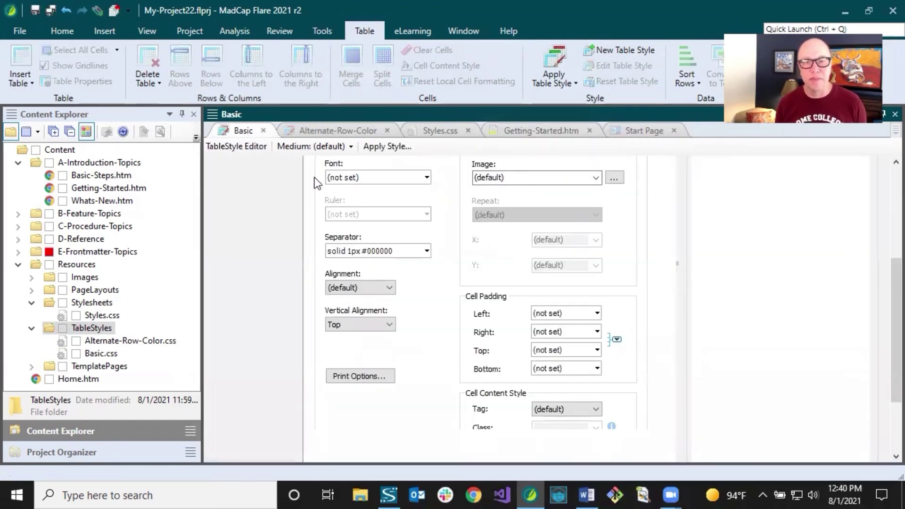
drag(893, 295, 878, 180)
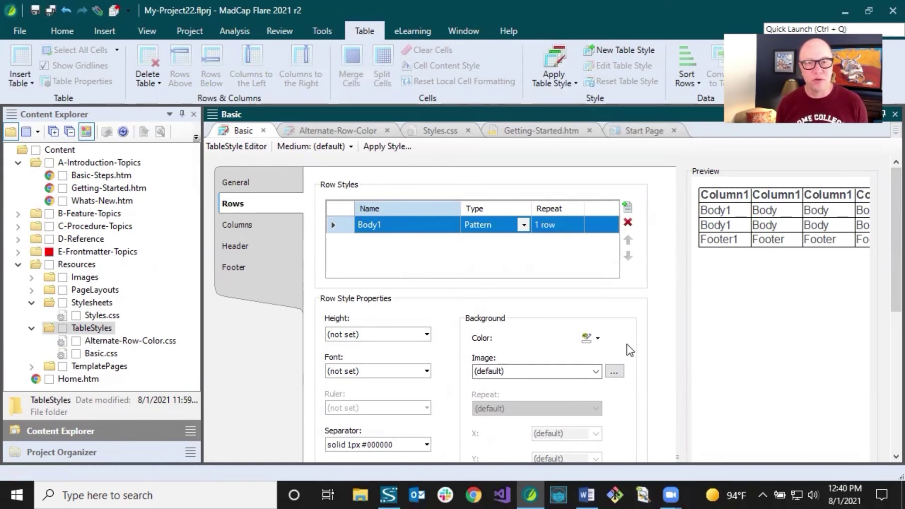
drag(883, 262, 861, 374)
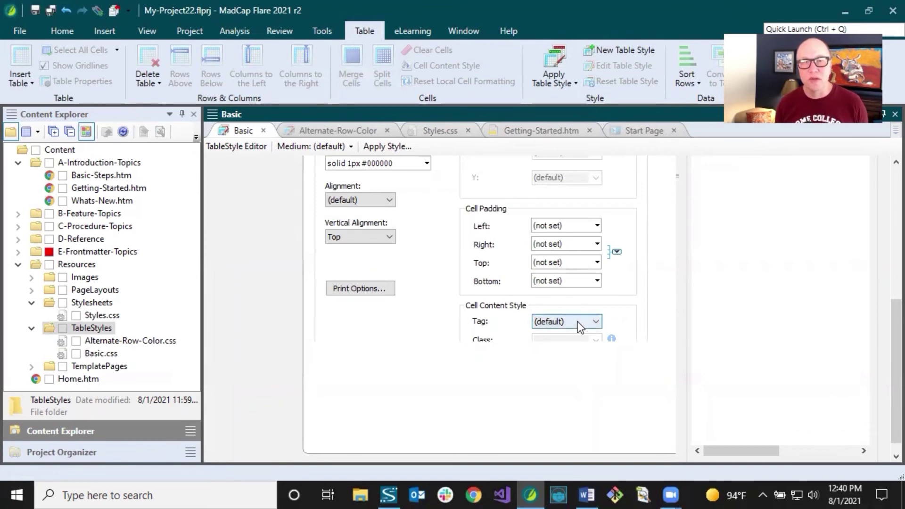
click(595, 321)
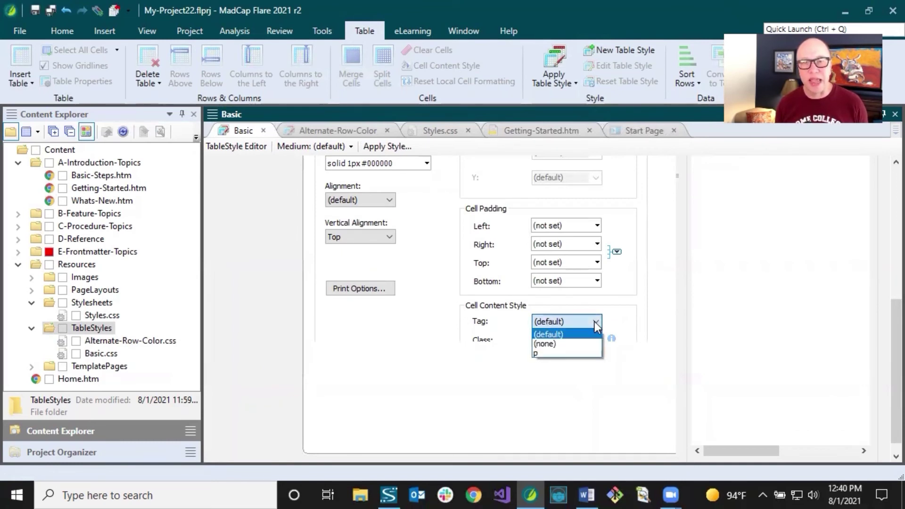
click(555, 353)
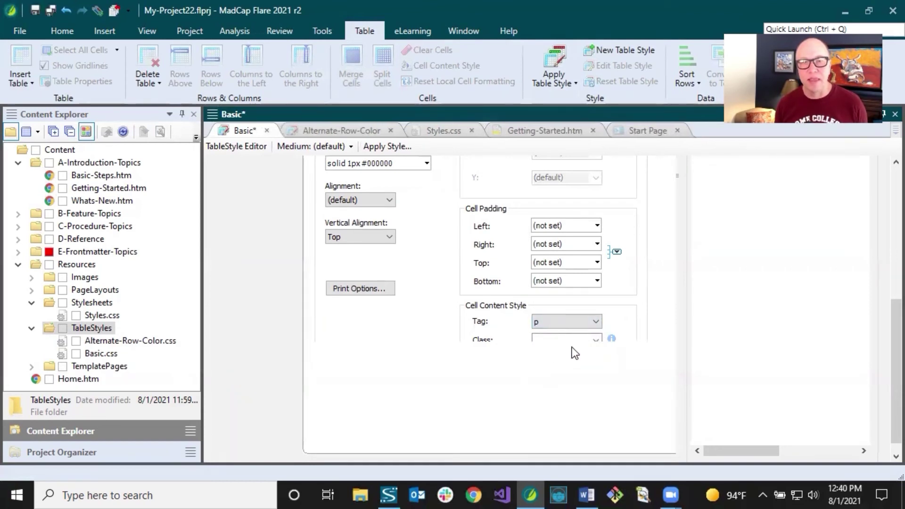
click(596, 338)
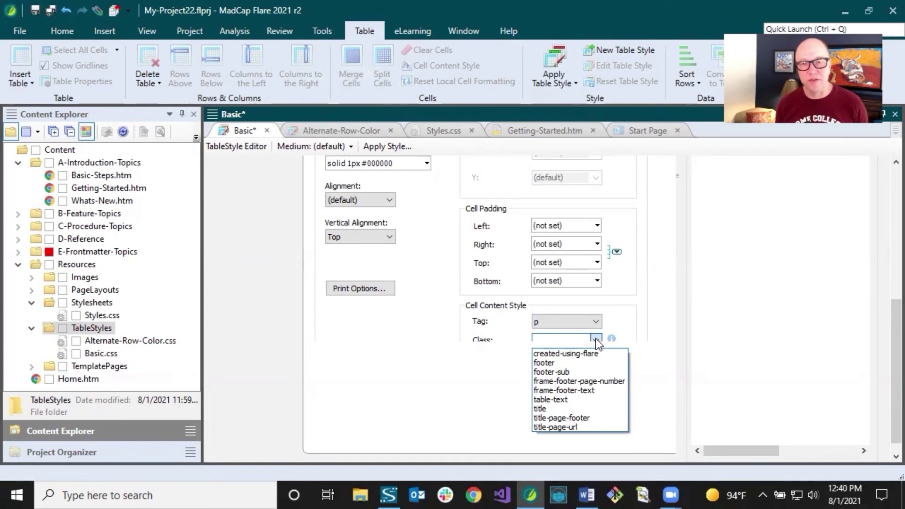
click(615, 335)
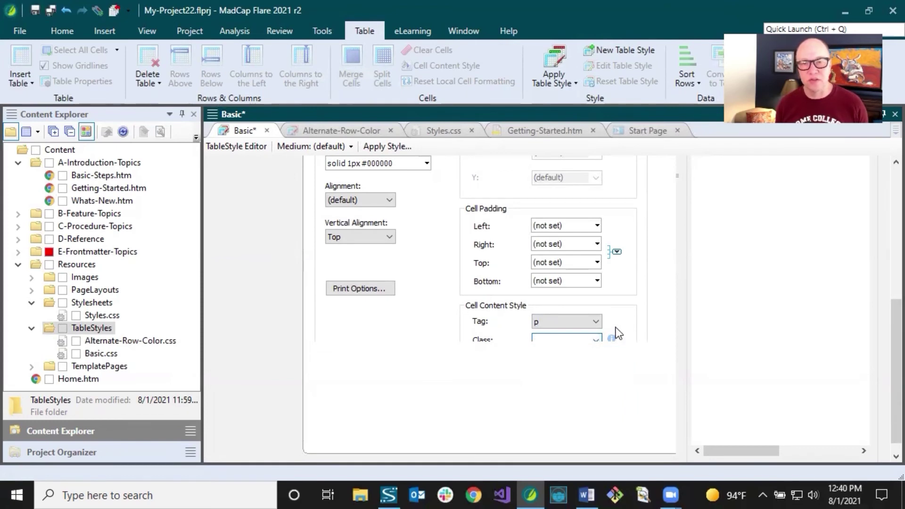
click(53, 10)
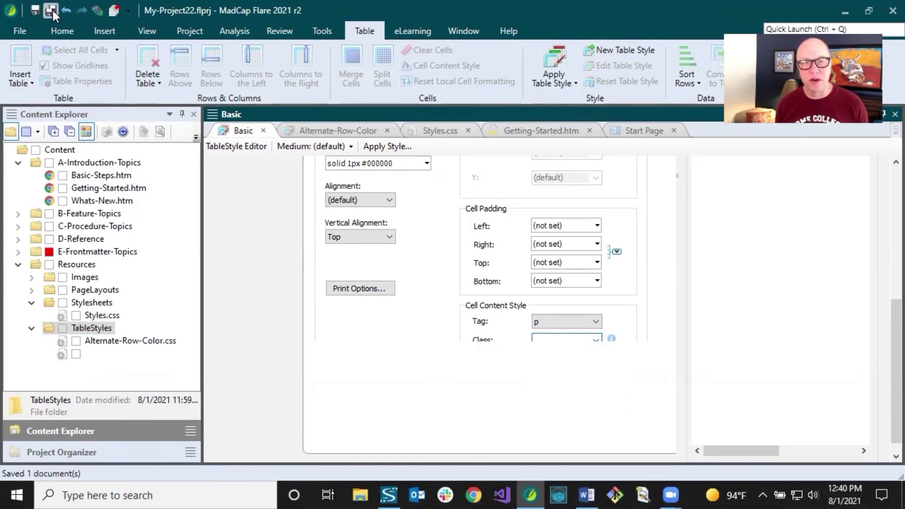
Insert a new table with 2 columns and 4 rows in the Basic table style below the body paragraph in Getting-Started.htm.
click(542, 131)
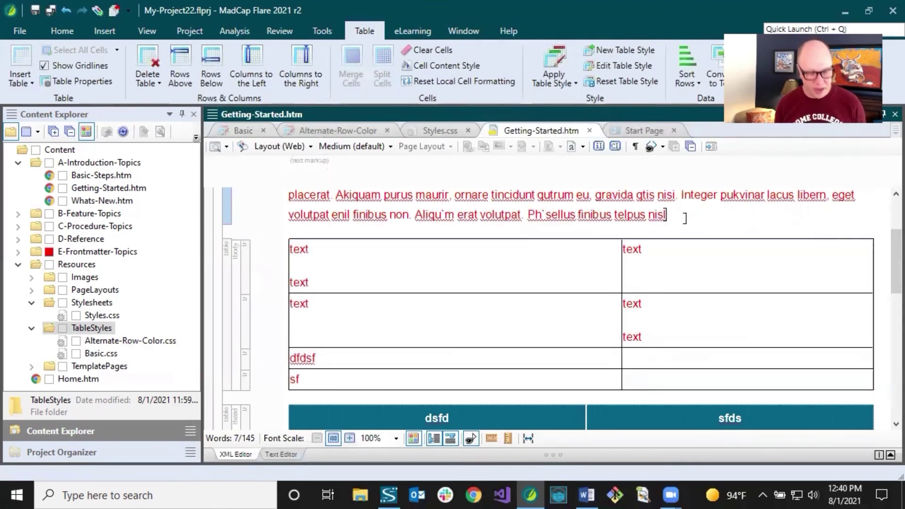
key(Return)
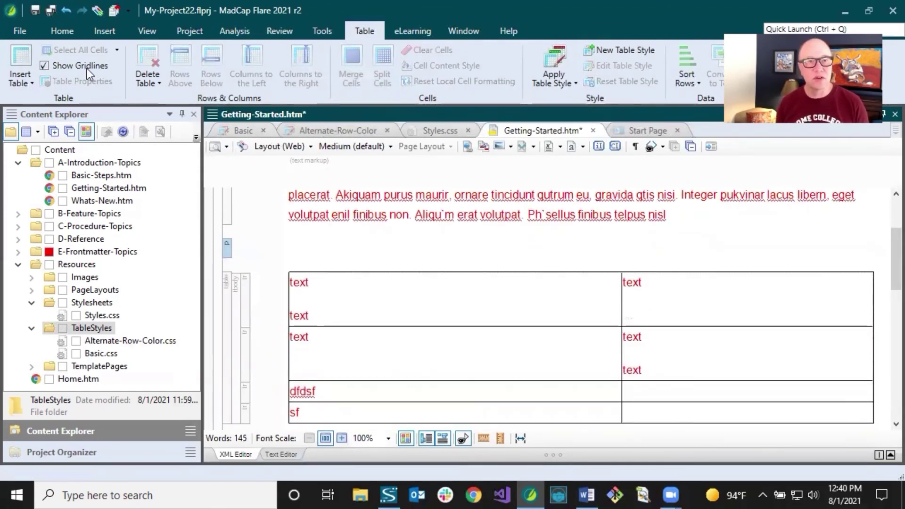
click(21, 54)
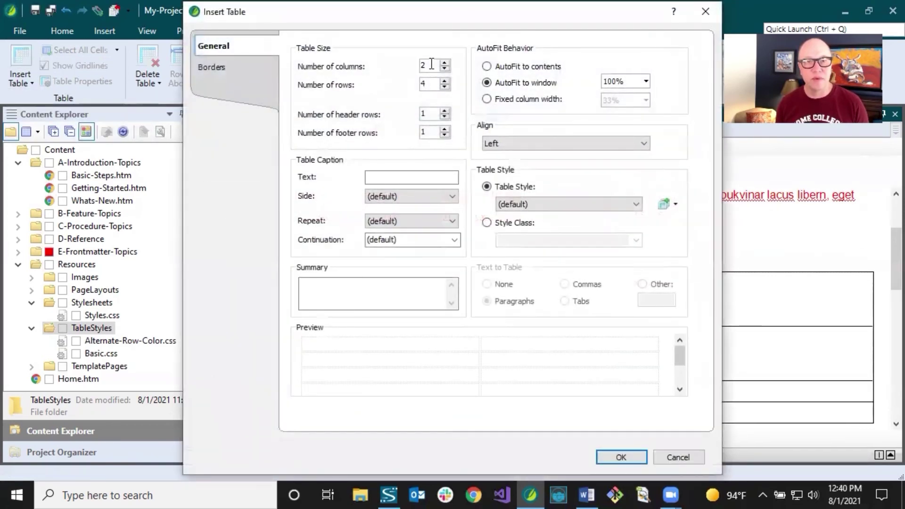
click(549, 200)
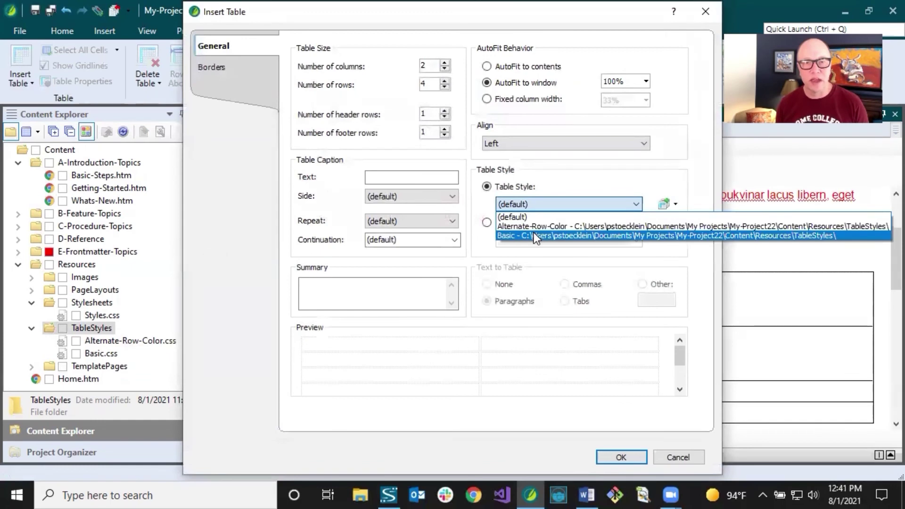
click(534, 235)
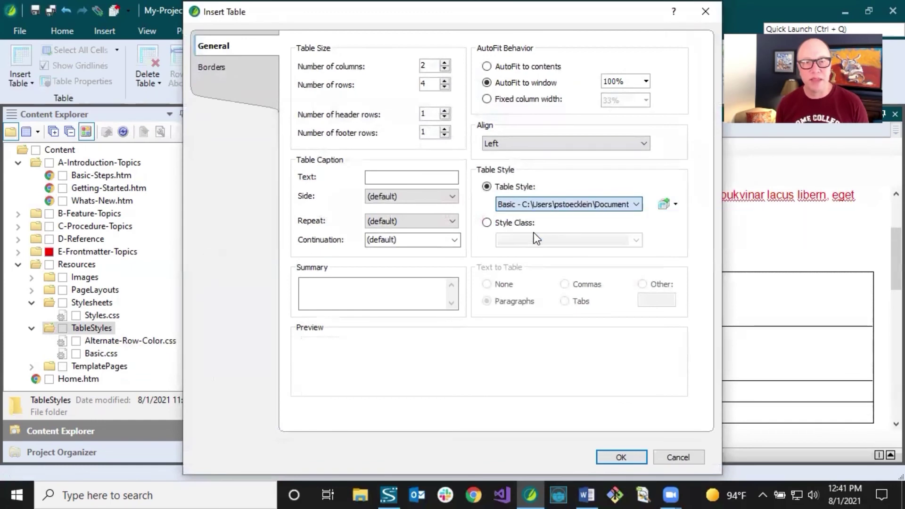
click(615, 456)
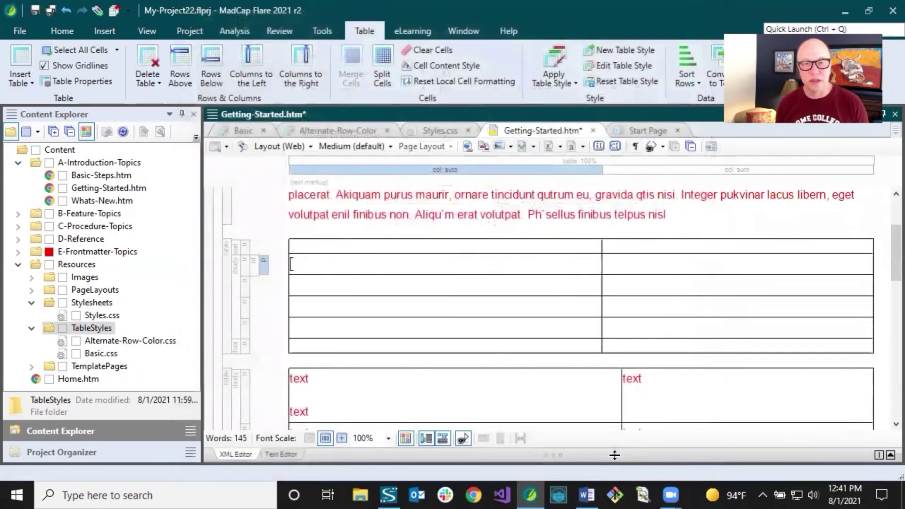
Fill the new table's first column with dsfdsf, fsdf and sfdsf, adding a second paragraph fdfg in the third body row.
text(dsfdsf)
click(352, 284)
text(fsdf)
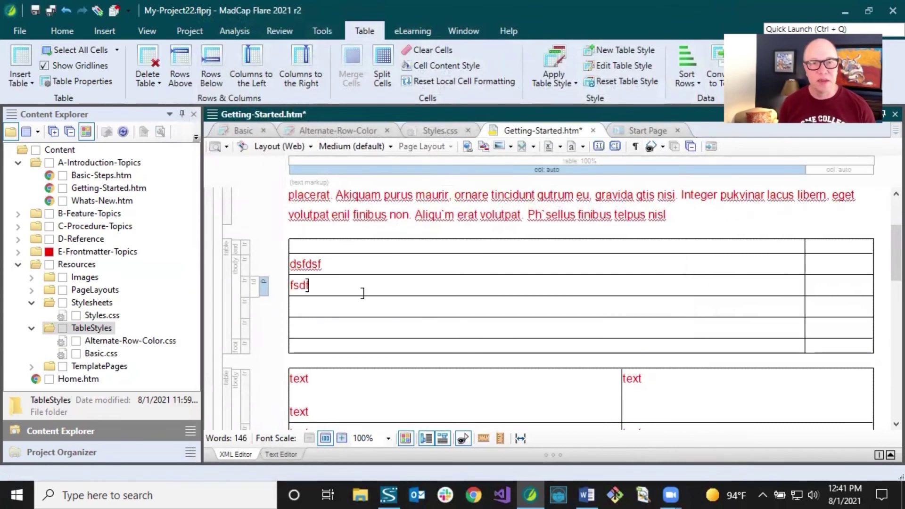
click(361, 306)
text(sfdsf)
key(Return)
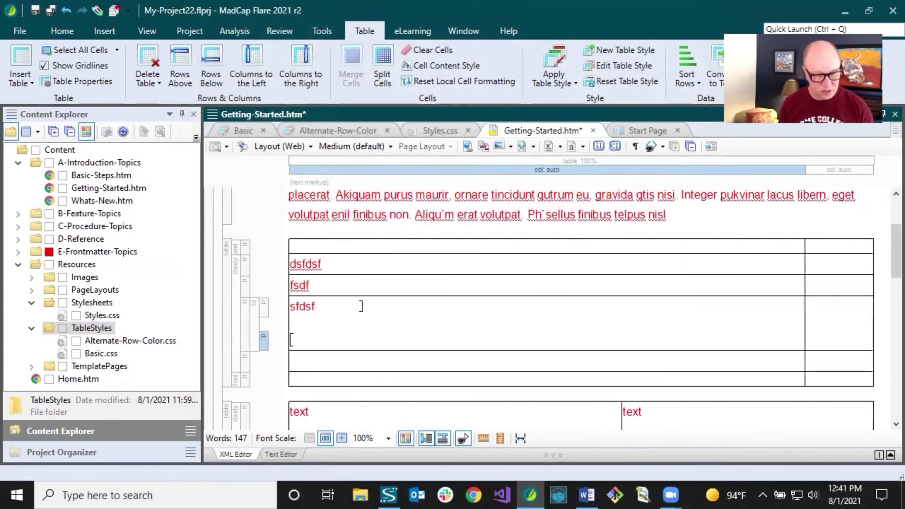
text(fdfg)
Fill the second column of the new table's first three body rows with dfgdf, dgfdg and dgdfgfd, and save all files.
click(826, 266)
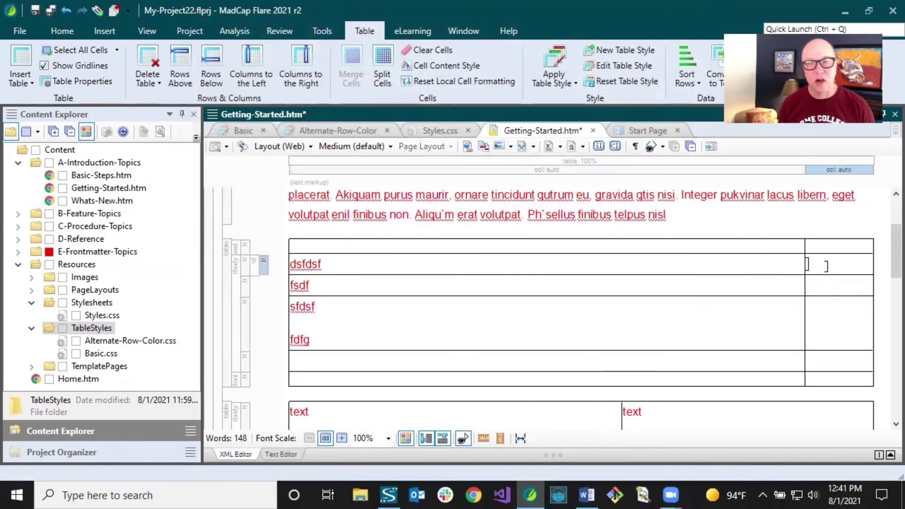
text(dfgdf)
click(790, 283)
text(dgfdg)
click(682, 310)
text(dg)
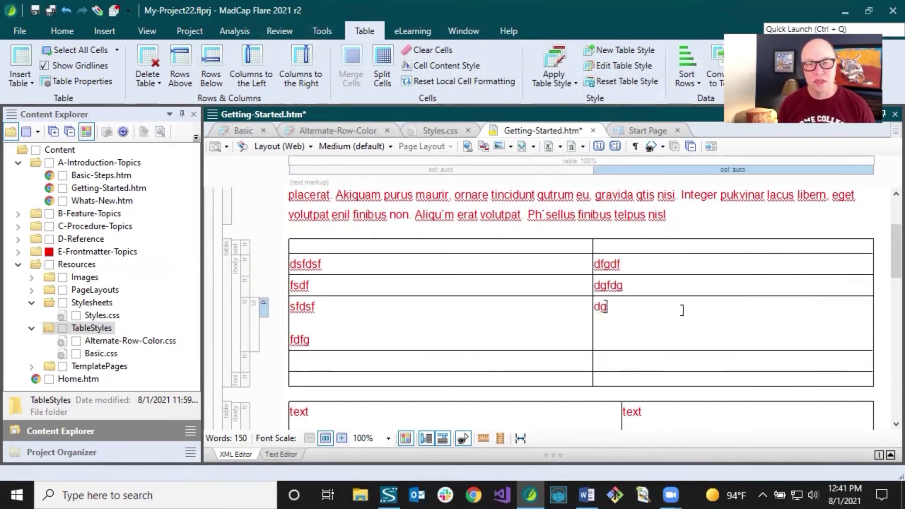
text(dfgfd)
click(385, 298)
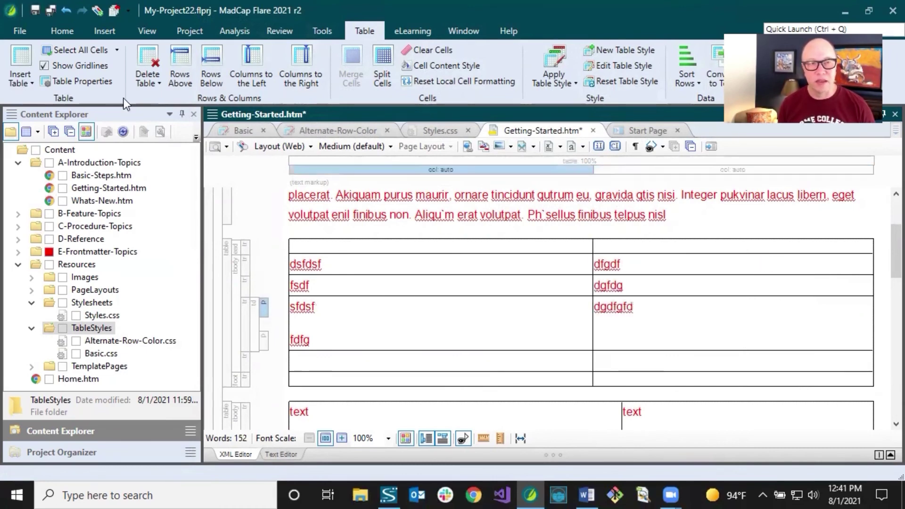
click(50, 12)
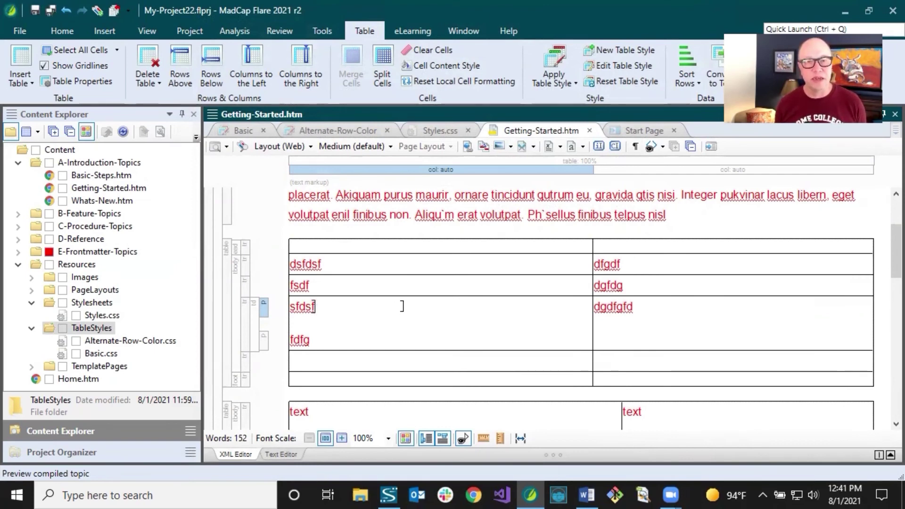
Compare the new table's first body cell with the body paragraph above it.
click(325, 265)
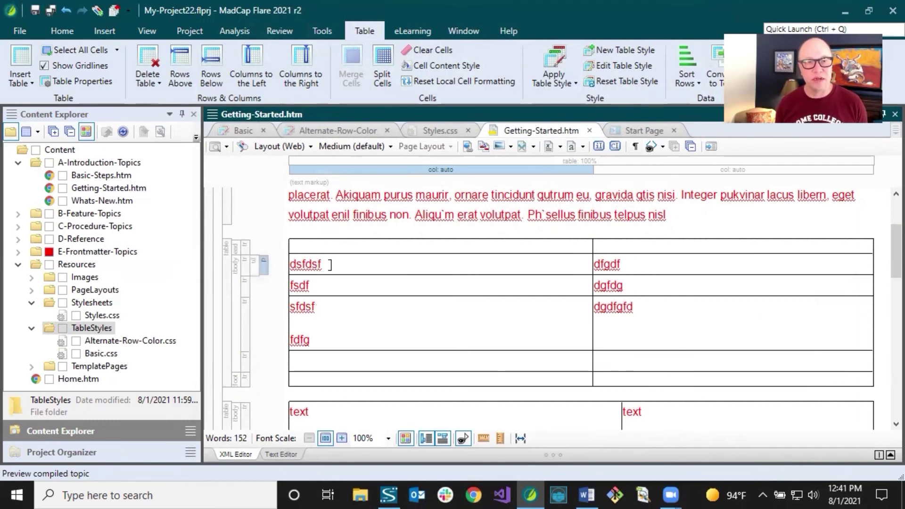
drag(367, 214, 537, 213)
click(536, 213)
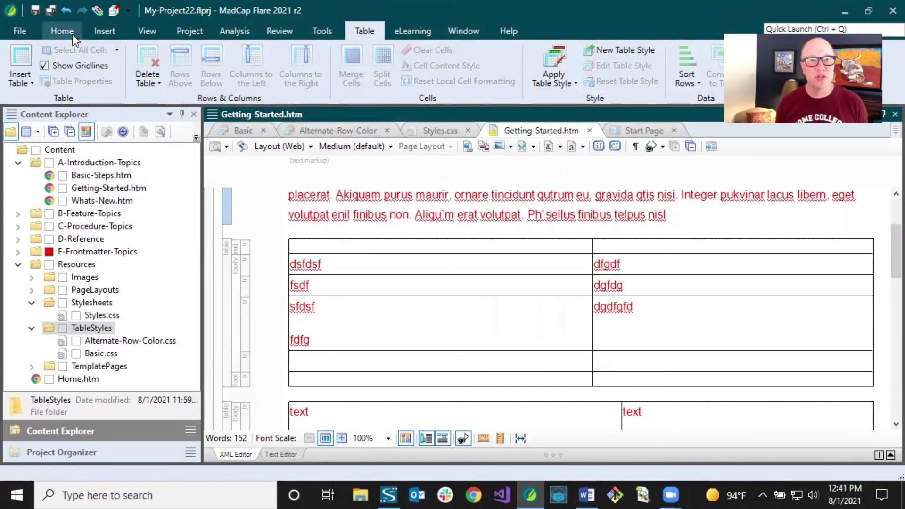
Examine the table-text class of the p style in Styles.css.
click(425, 129)
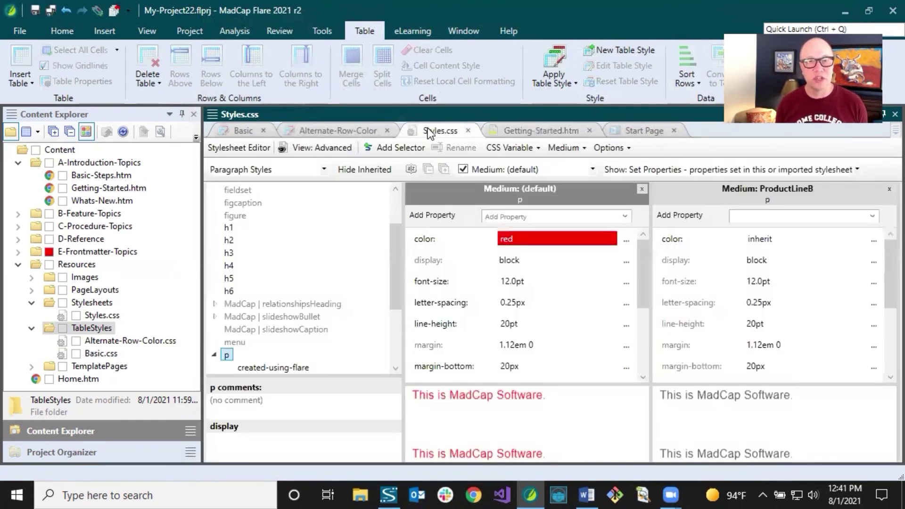
scroll(357, 312, down, 3)
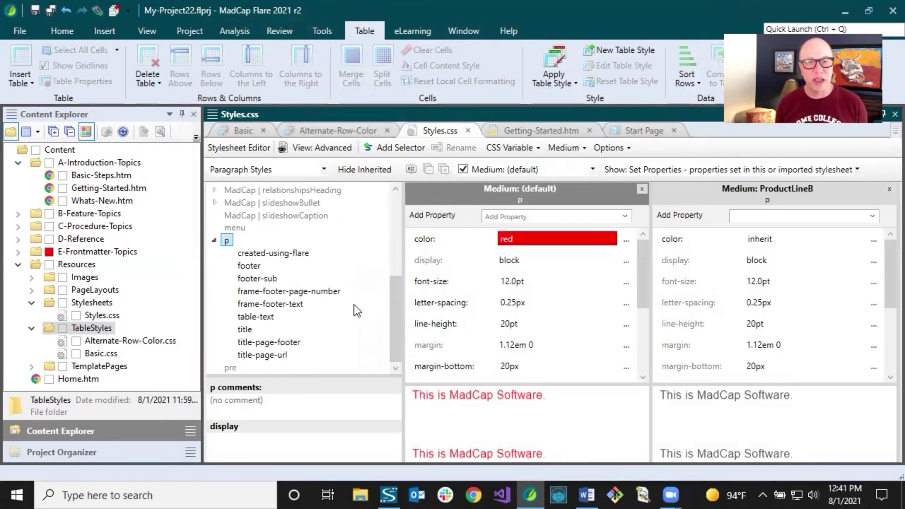
click(274, 322)
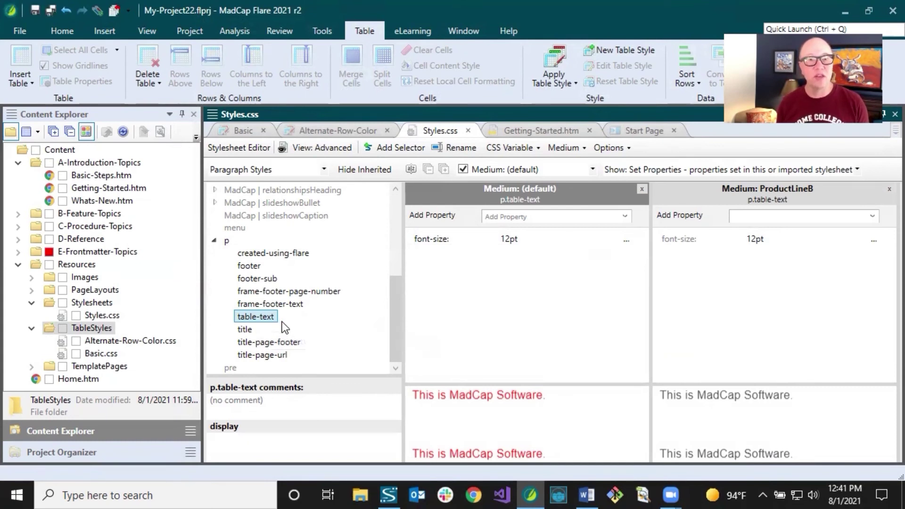
Show the row style settings of the Basic table style.
click(242, 131)
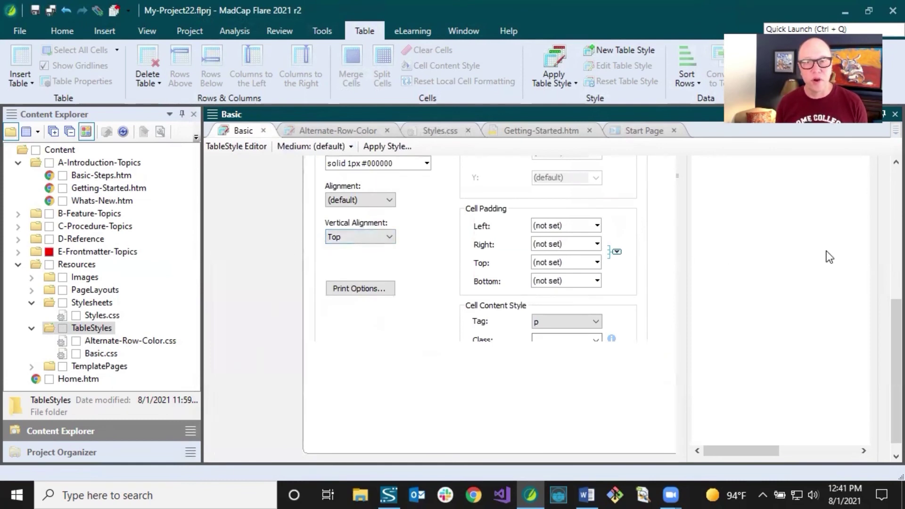
drag(895, 325, 883, 191)
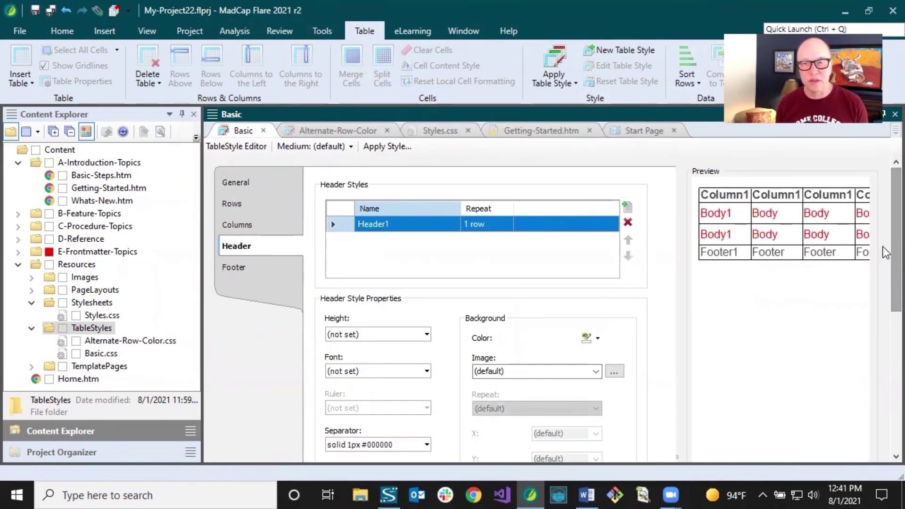
drag(883, 244, 883, 210)
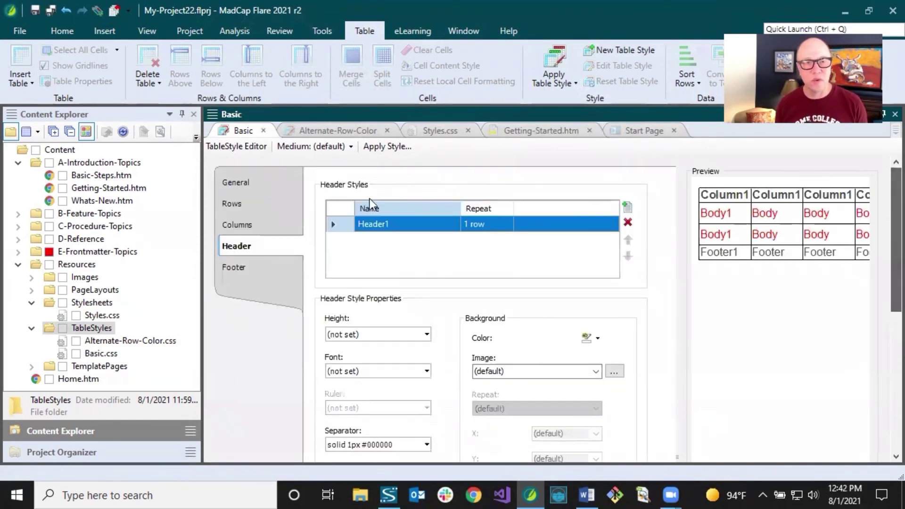
click(250, 200)
Add a color property set to blue to the p.table-text class in Styles.css for the default medium, and save all files.
click(440, 131)
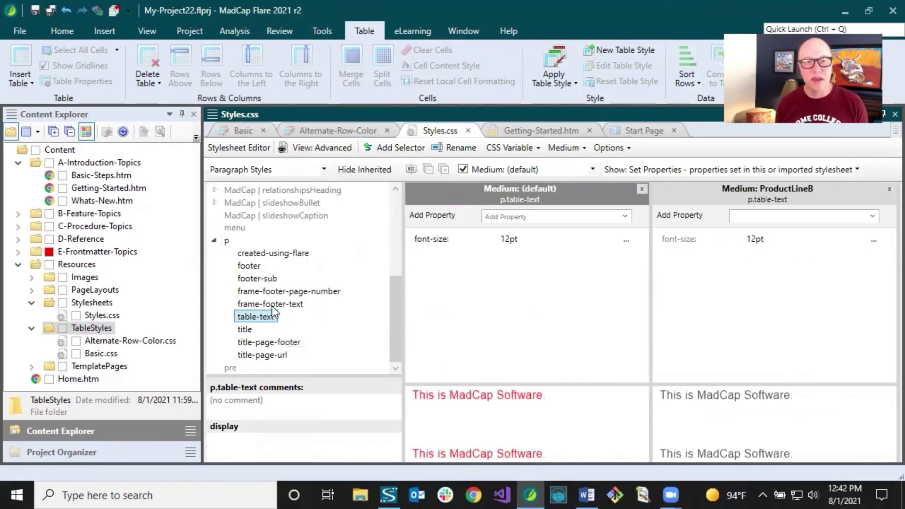
click(505, 215)
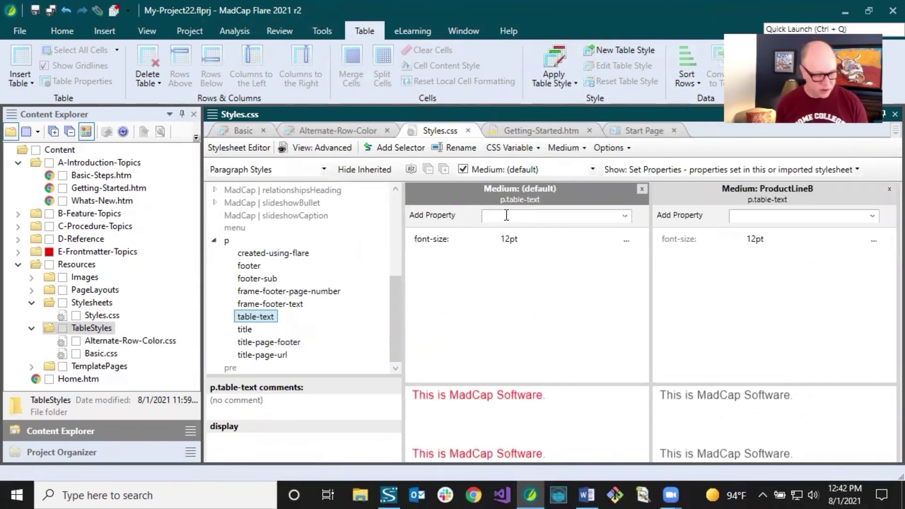
text(color)
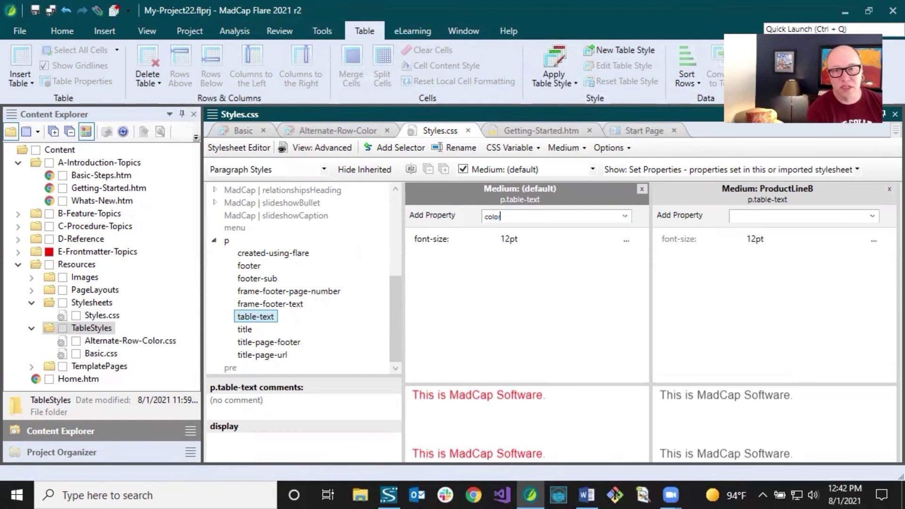
key(Return)
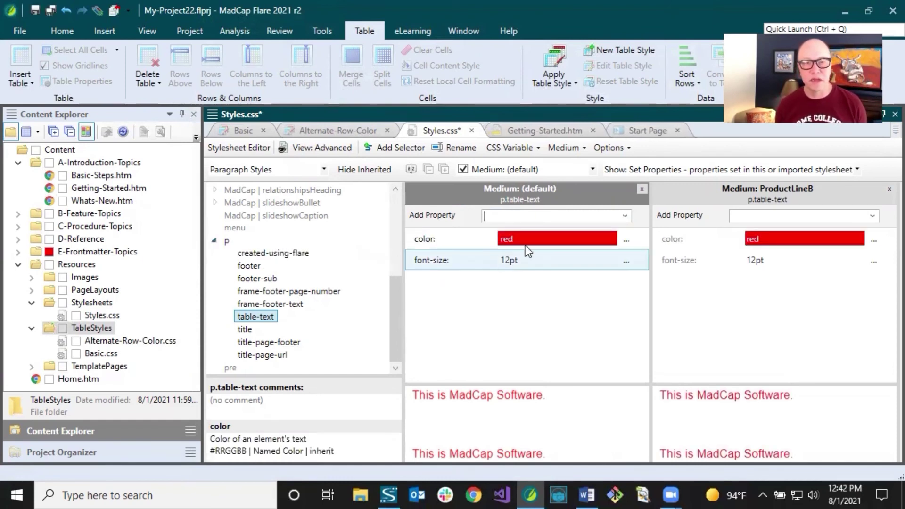
click(555, 239)
drag(556, 242, 479, 242)
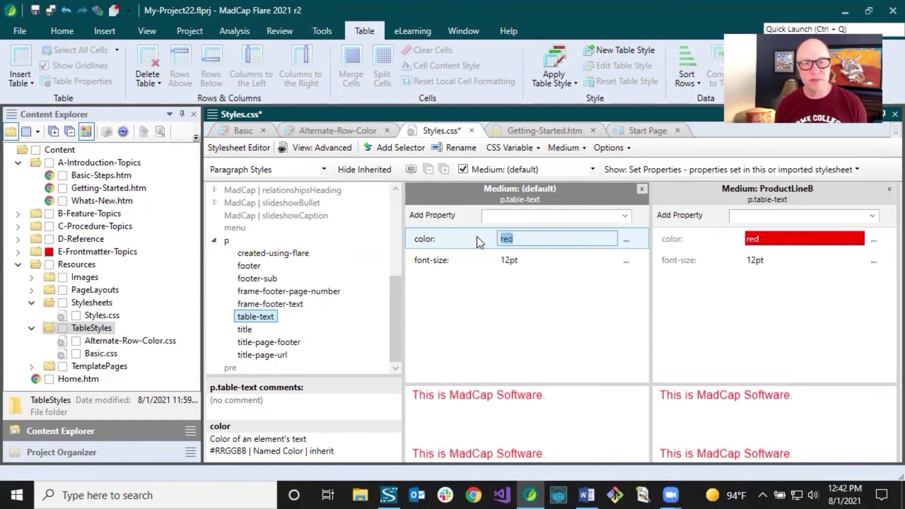
text(blue)
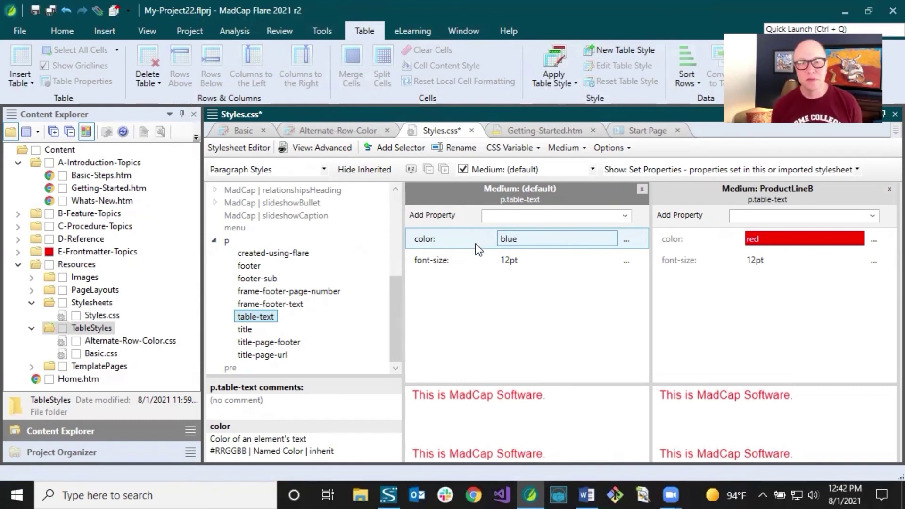
click(465, 257)
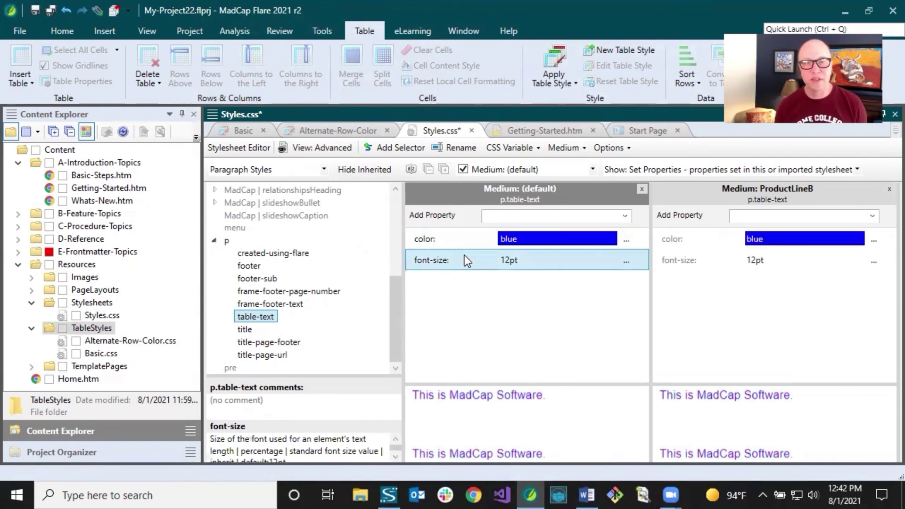
click(51, 10)
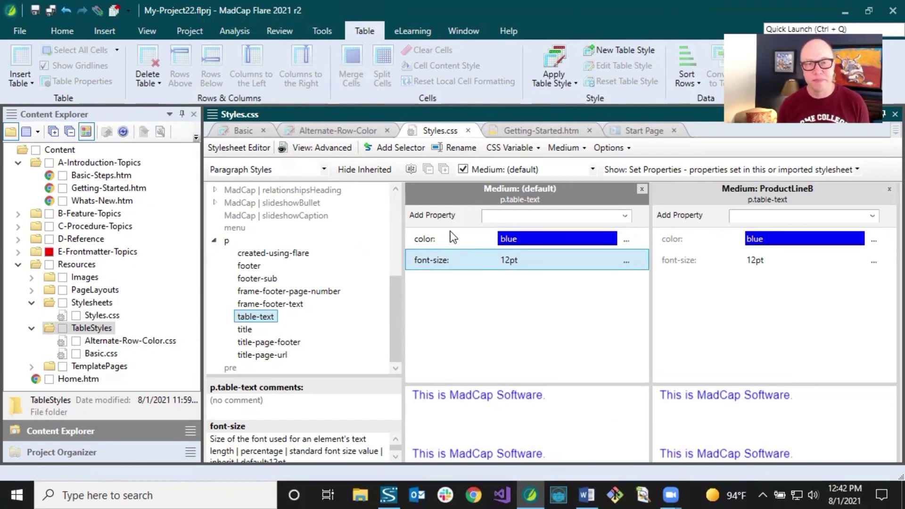
Inspect the existing table's body cells and the body paragraph above it in Getting-Started.htm, checking back with the Basic table style.
click(542, 128)
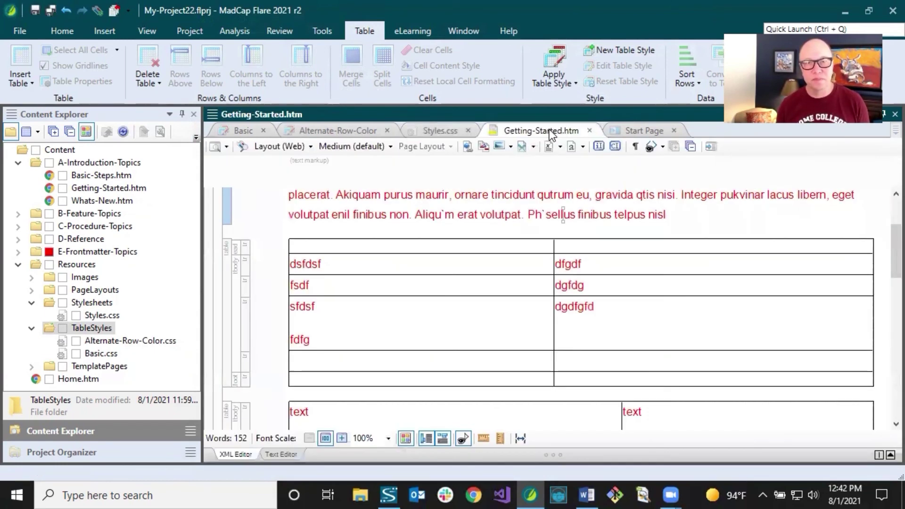
click(480, 270)
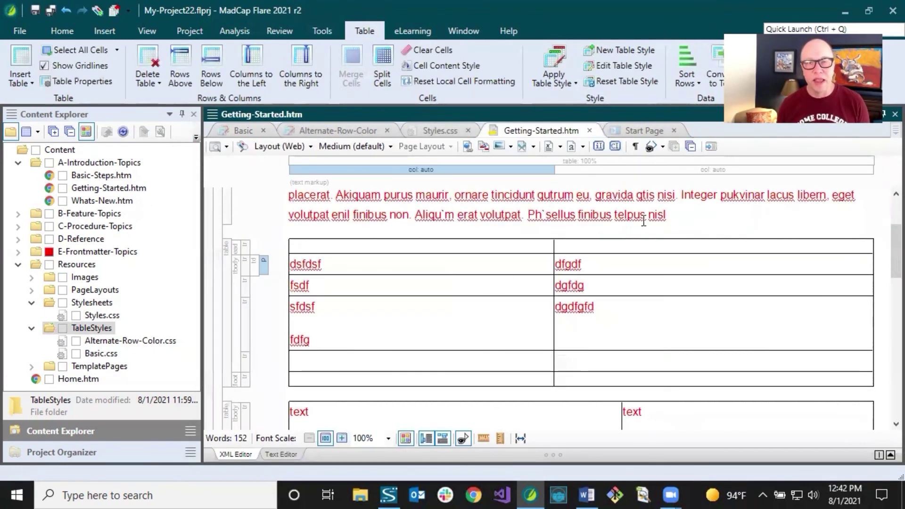
click(676, 215)
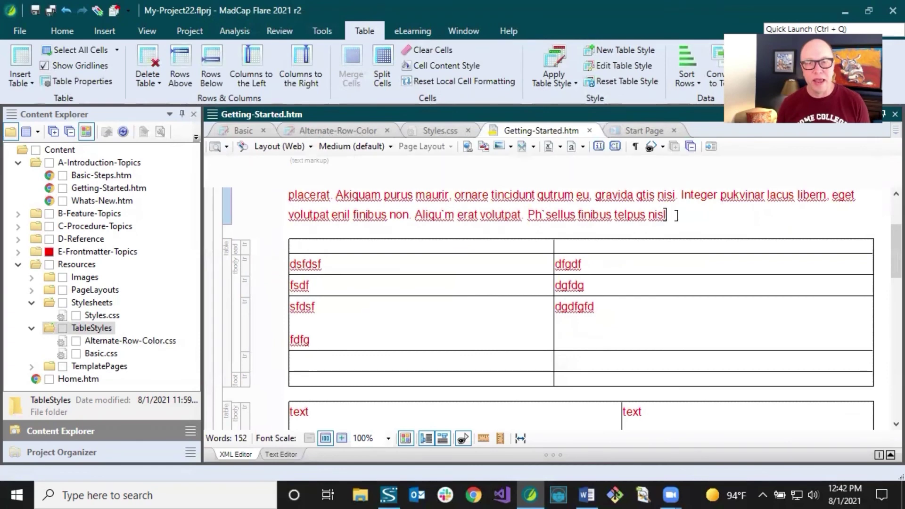
click(250, 131)
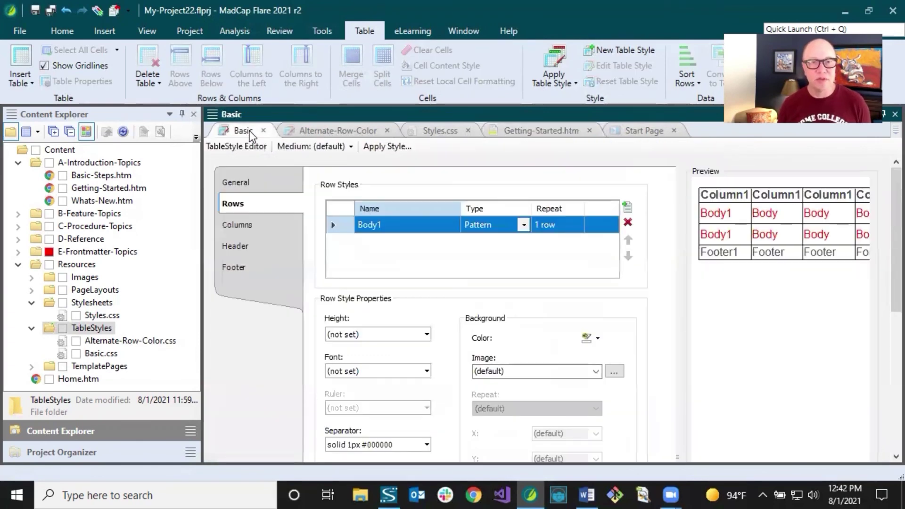
click(525, 128)
click(389, 258)
drag(313, 258, 613, 360)
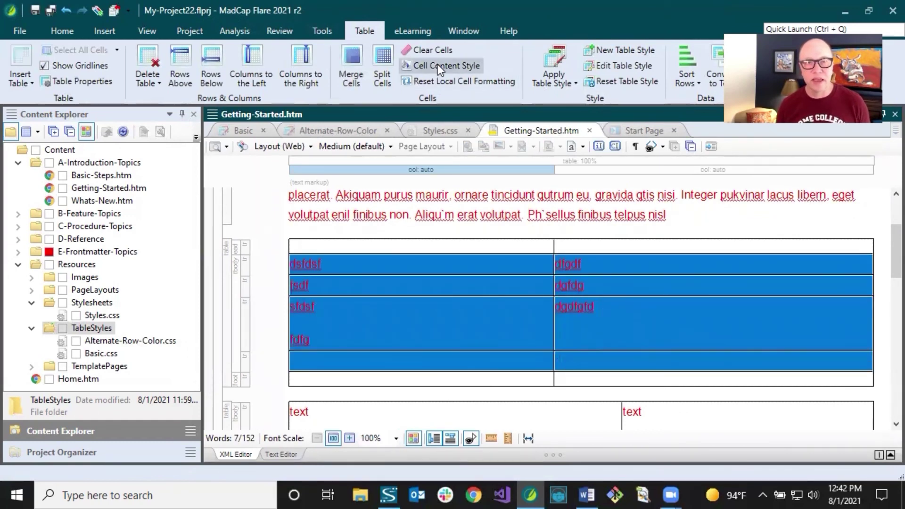
Add an empty paragraph between the body paragraph and the first table in Getting-Started.htm.
click(403, 214)
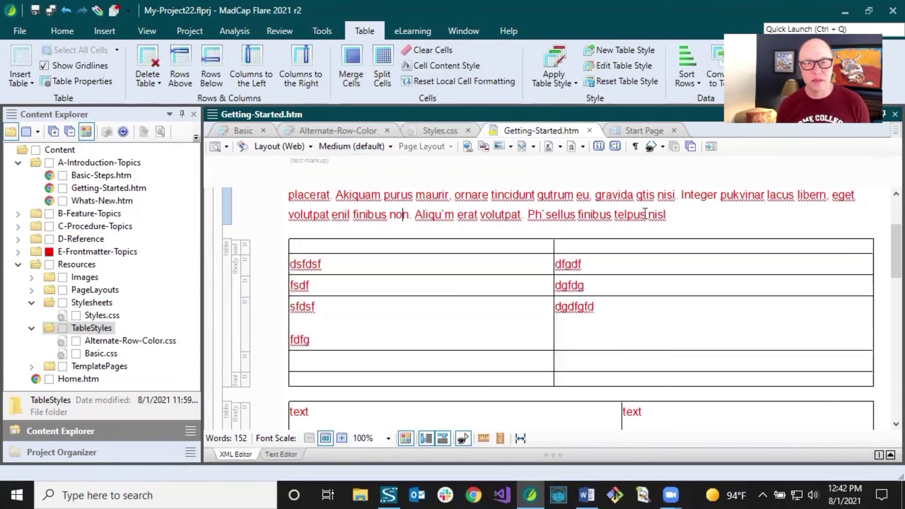
click(692, 215)
key(Return)
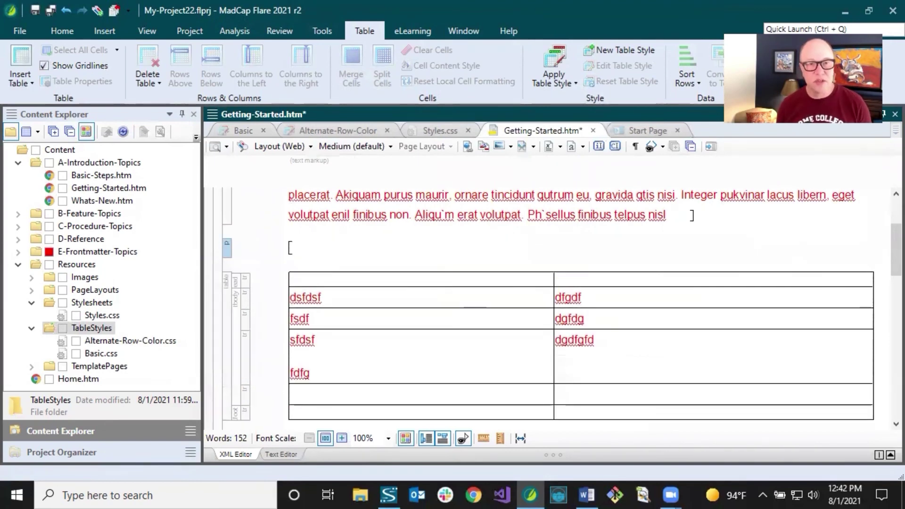
Set the cell content style class of the Basic table style's Body1 row to table-text, and save all files.
click(242, 131)
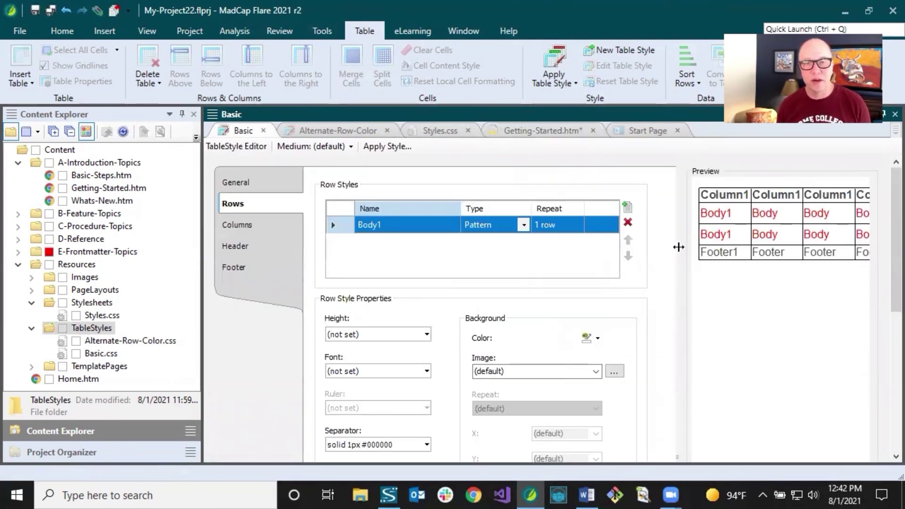
scroll(883, 287, down, 5)
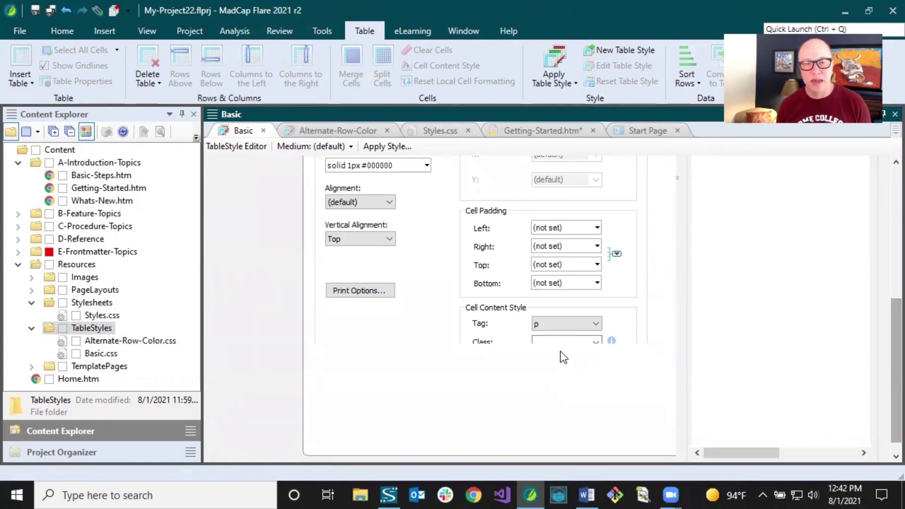
click(596, 342)
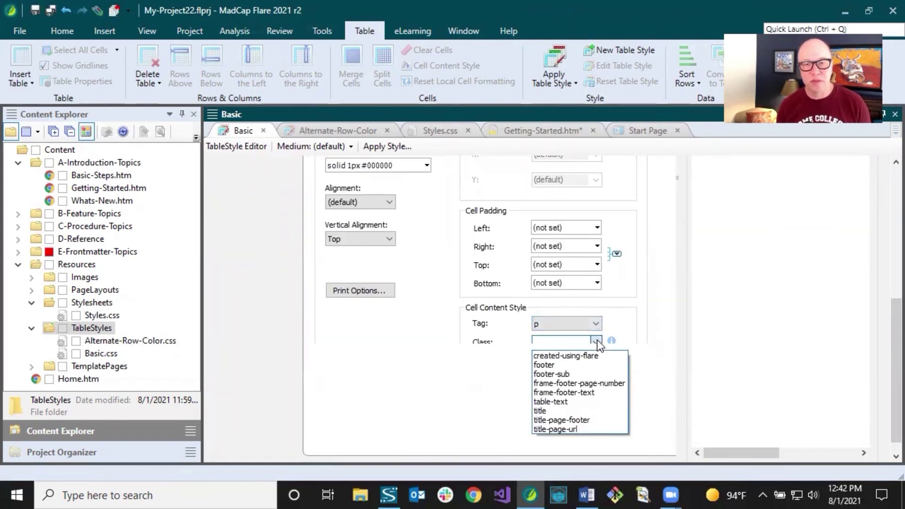
click(562, 401)
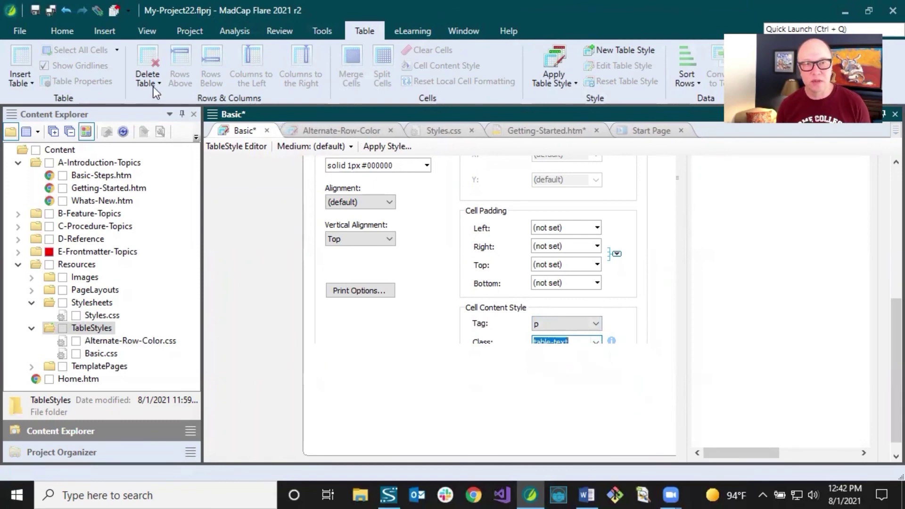
click(51, 10)
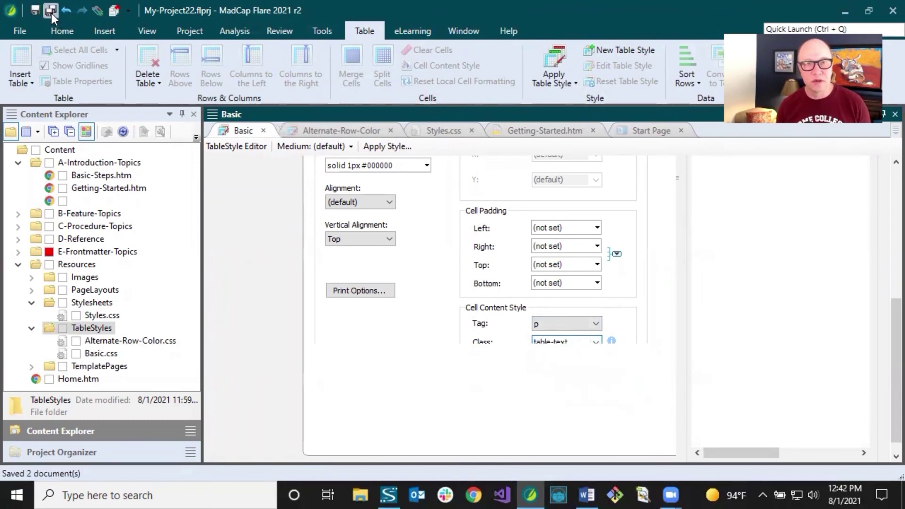
Insert a table with 2 columns, 4 rows and the Basic table style at the empty paragraph in Getting-Started.htm.
click(542, 132)
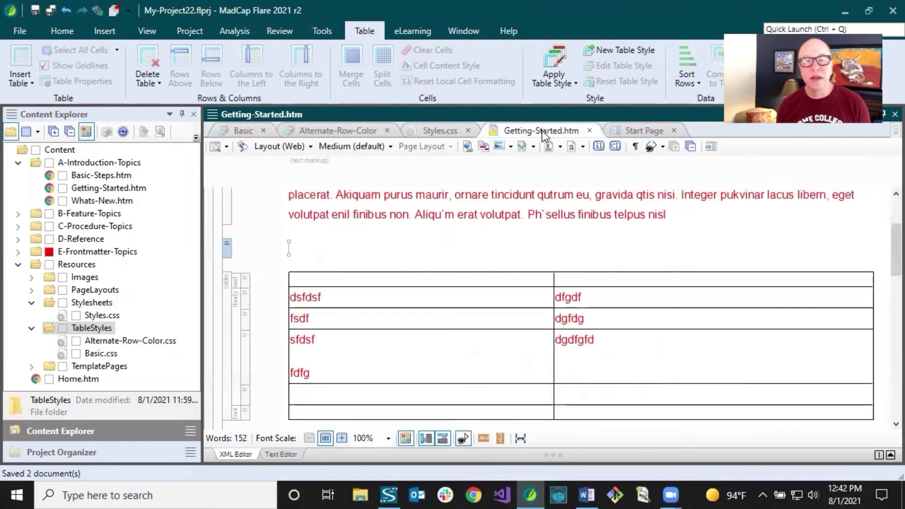
click(16, 56)
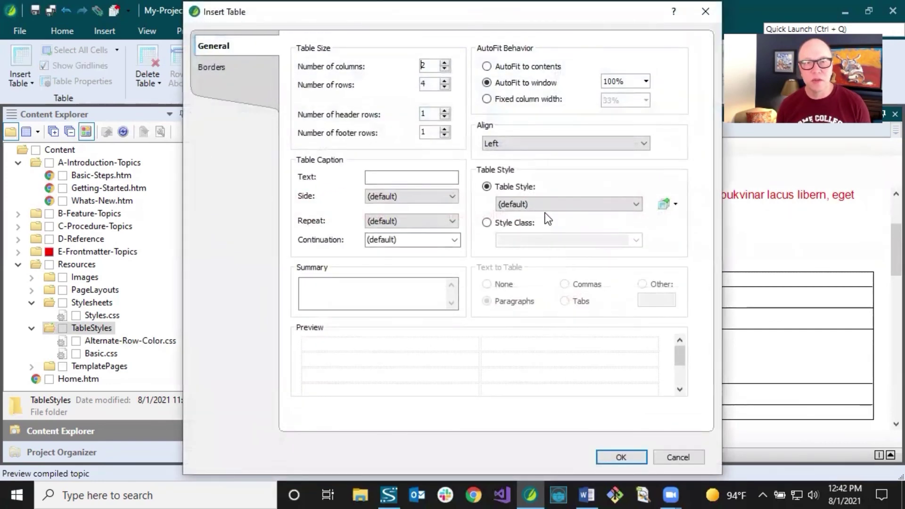
click(545, 204)
click(529, 233)
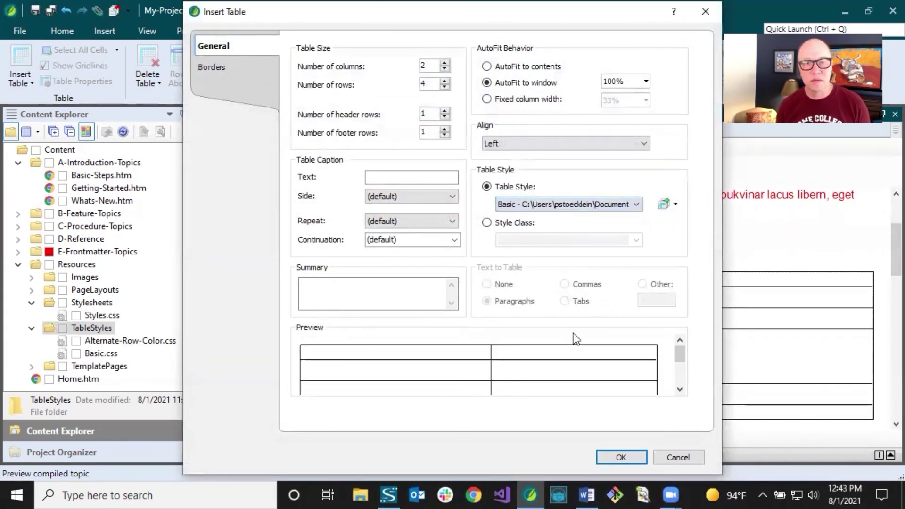
click(621, 457)
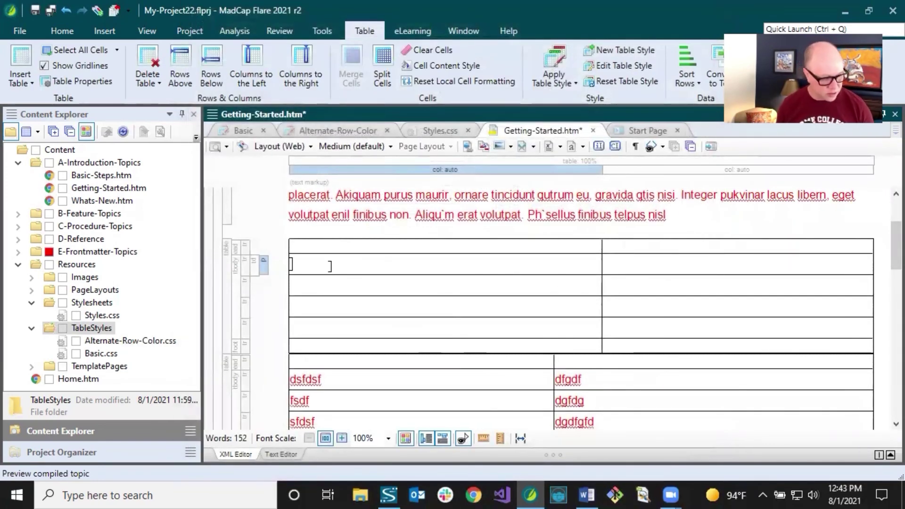
Enter dsfds and sdfds in the first column of the new table's first two body rows.
text(dsfds)
click(333, 282)
text(sdfds)
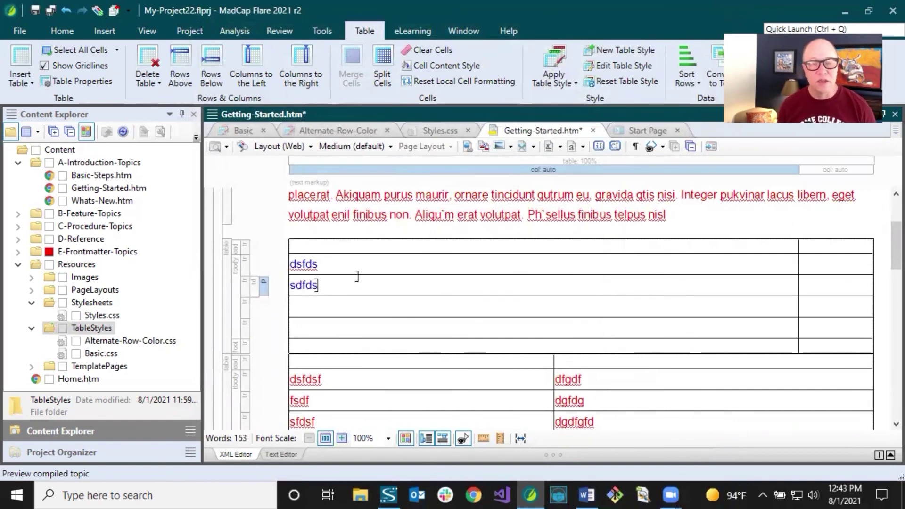
Compare the text style of the dsfds cell with the body paragraph above the new table.
click(320, 264)
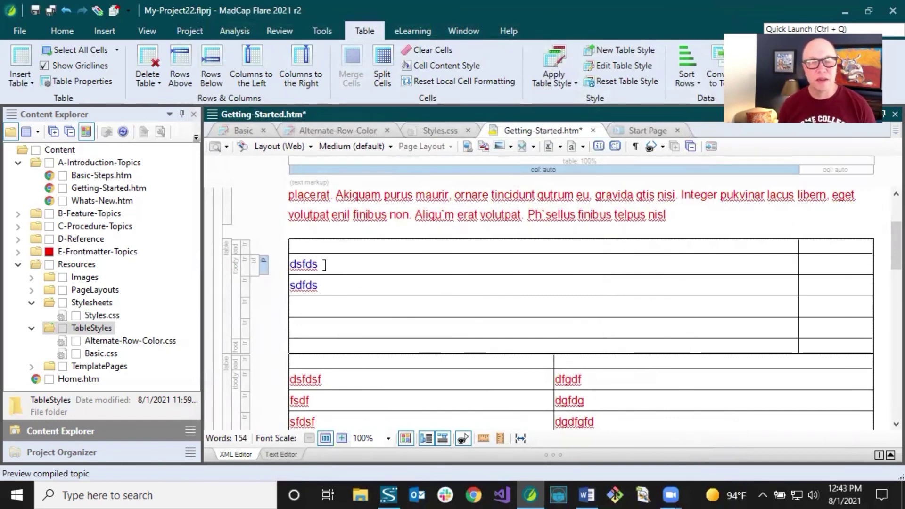
click(329, 210)
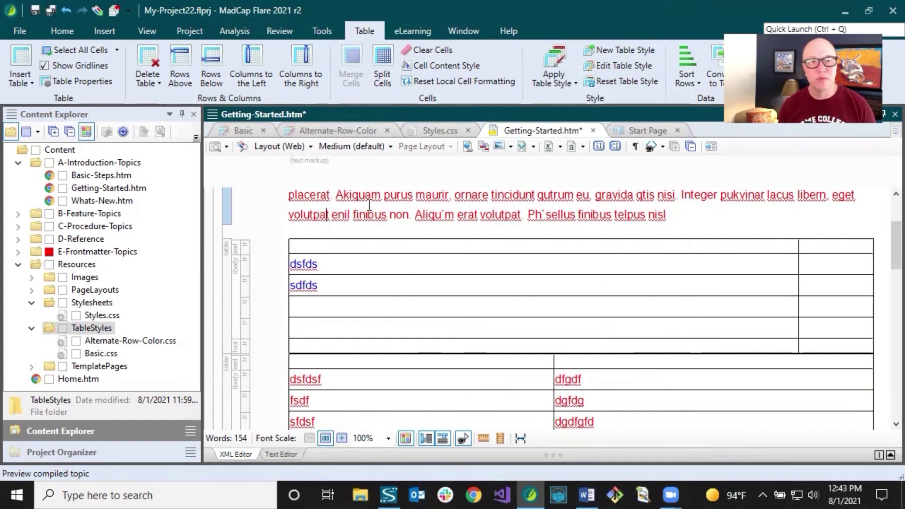
drag(341, 195, 415, 215)
click(441, 214)
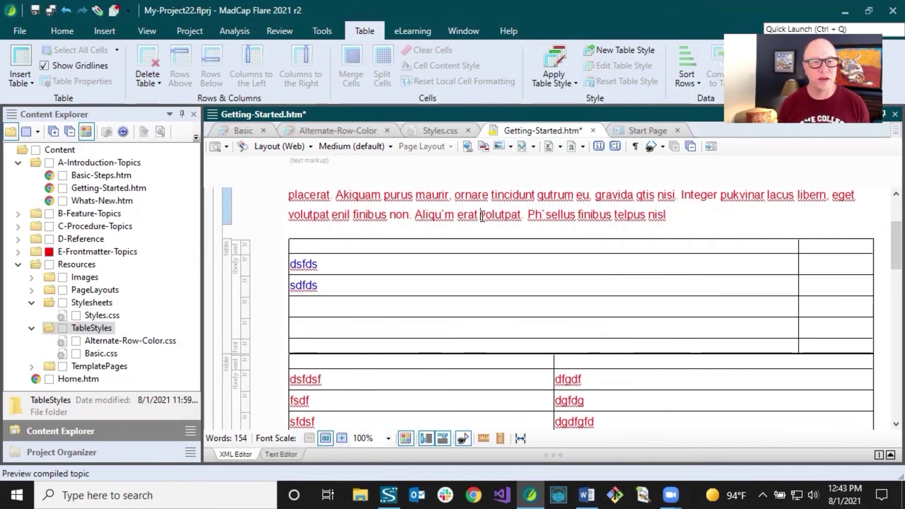
click(127, 343)
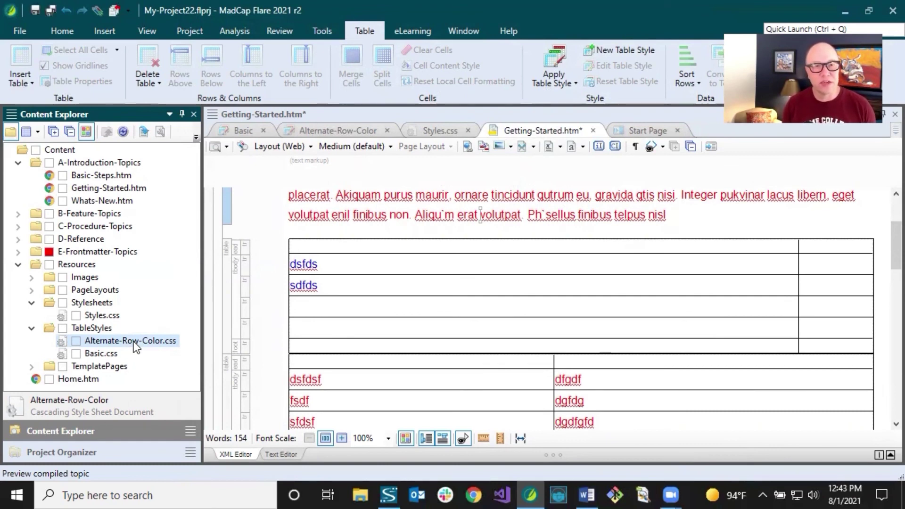
click(327, 214)
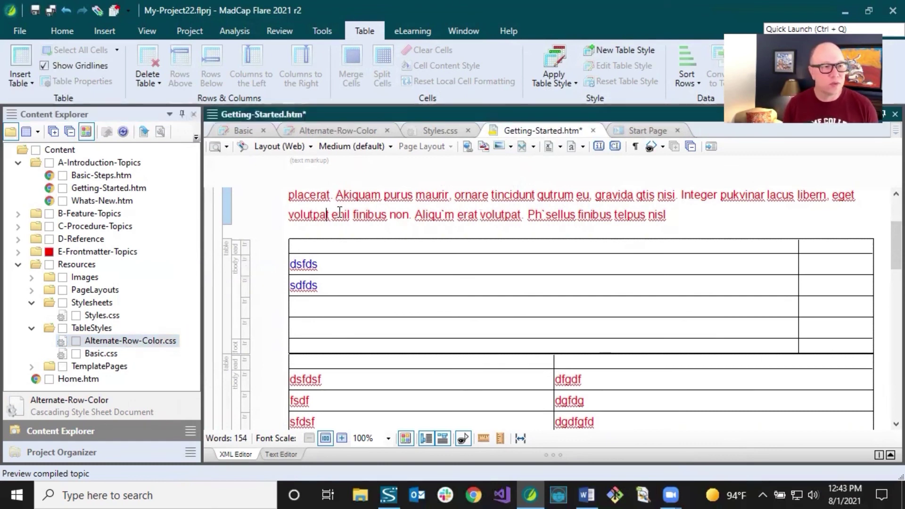